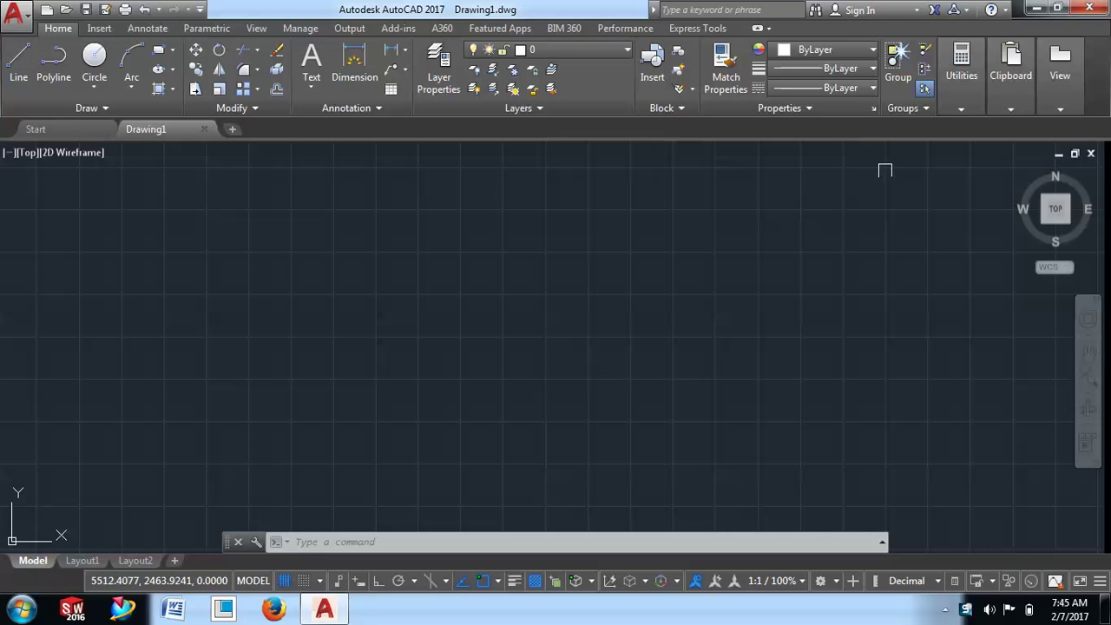
Close the empty Drawing1 and browse the Start page template list to acadiso.dwt
click(204, 129)
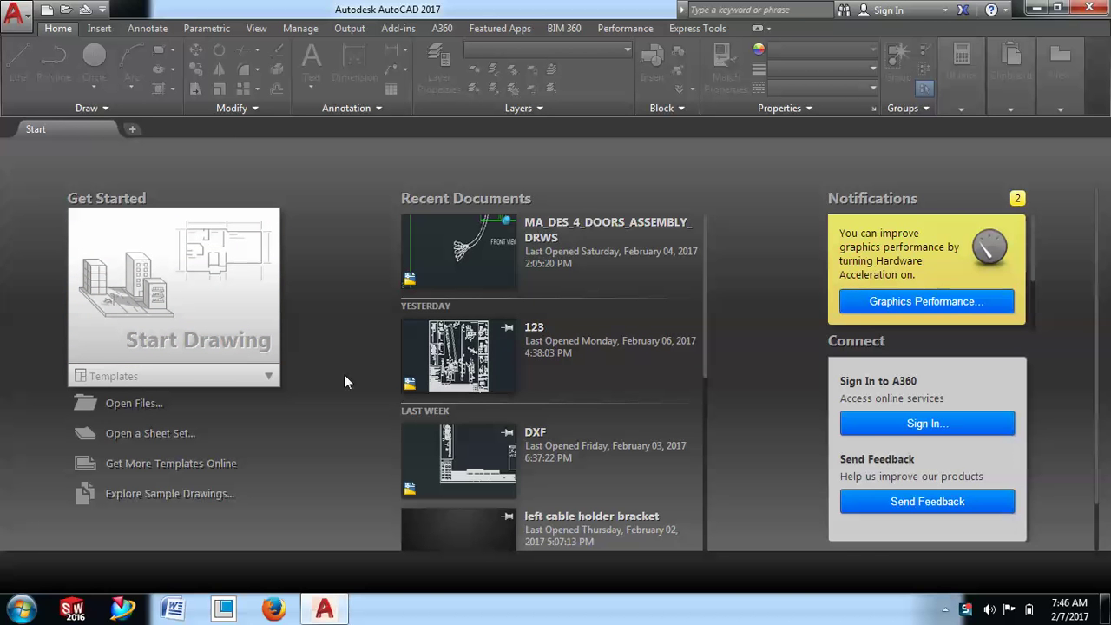
click(253, 382)
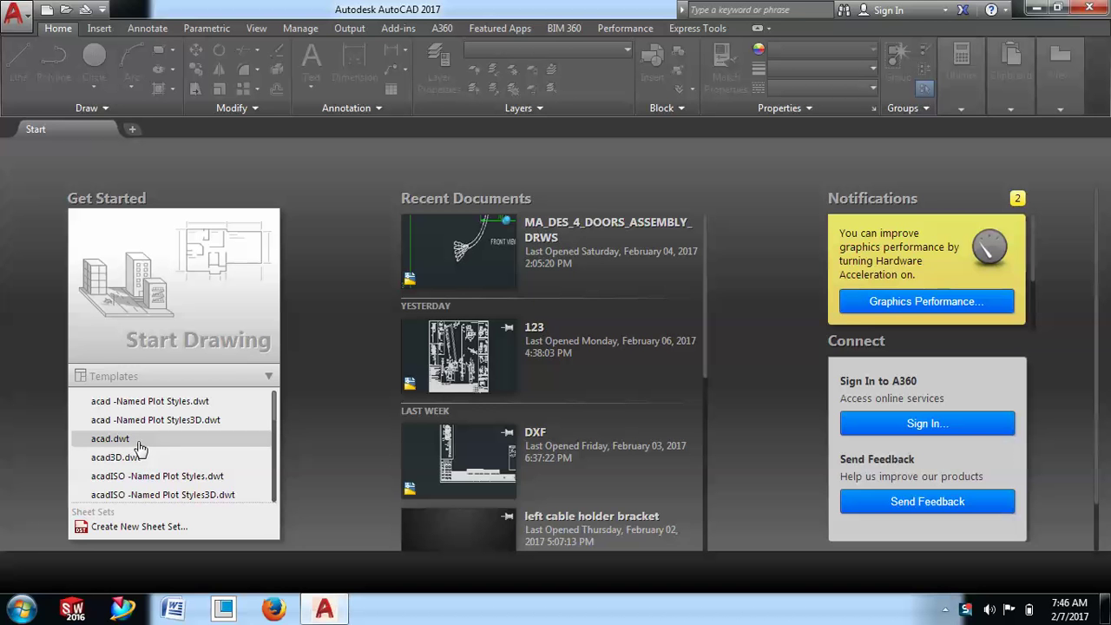
scroll(140, 447, down, 2)
scroll(140, 447, down, 2)
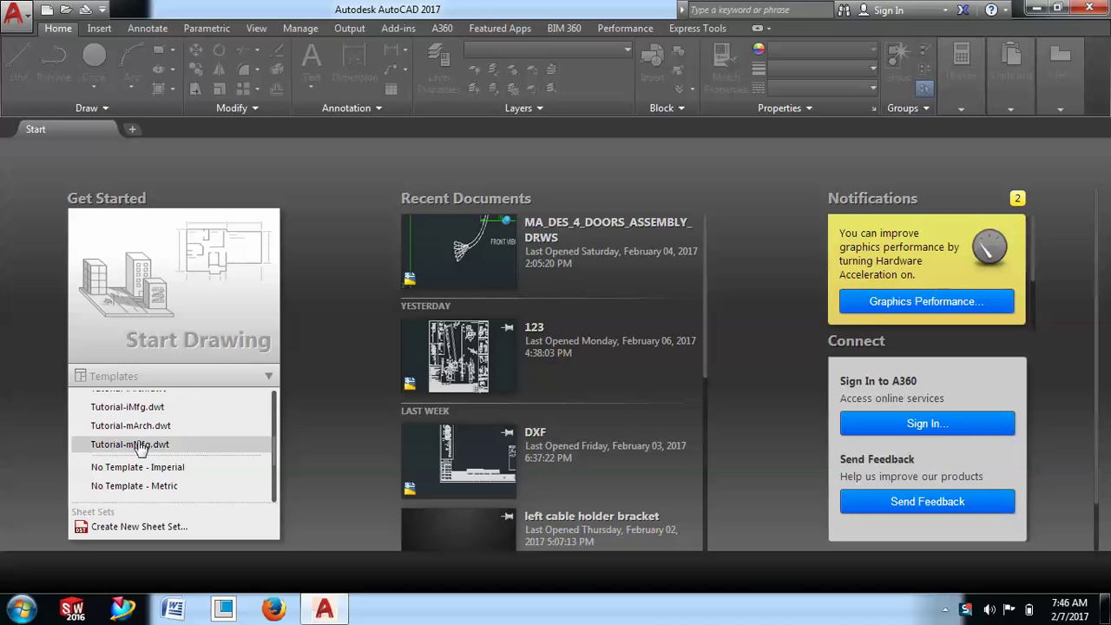
scroll(140, 447, up, 4)
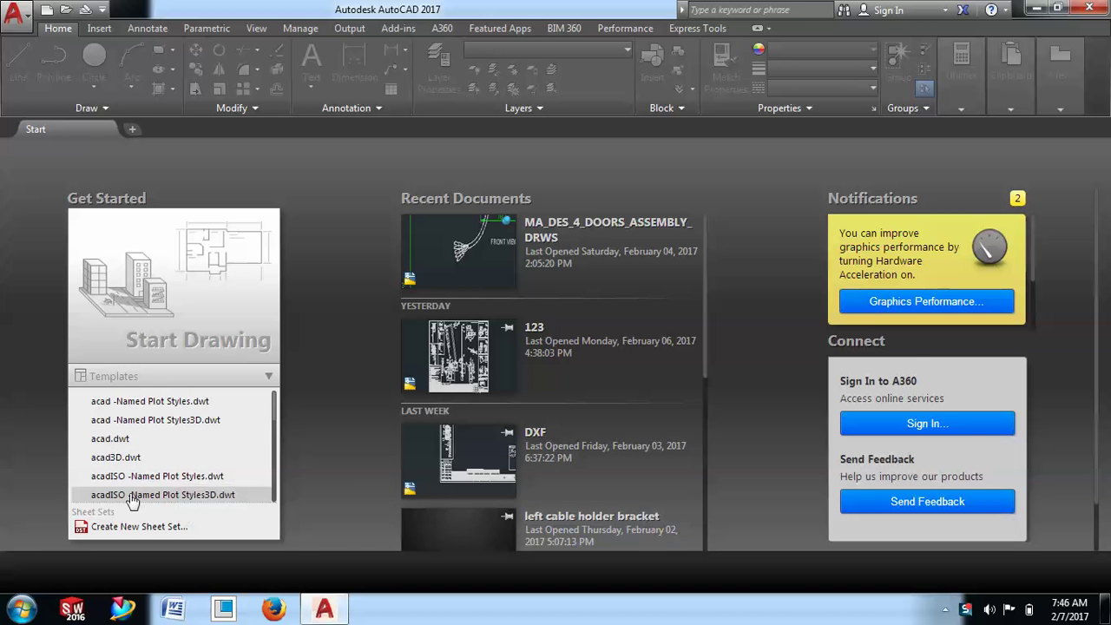
scroll(153, 469, down, 2)
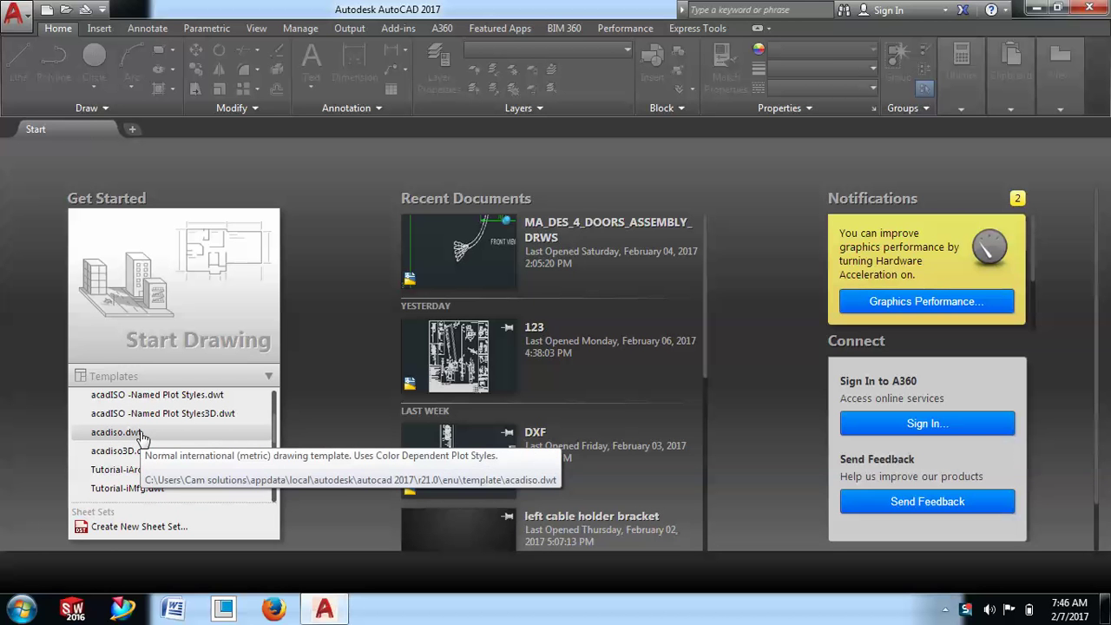
Create Drawing2 from acadiso.dwt and confirm Millimeters in the UNITS dialog
click(142, 433)
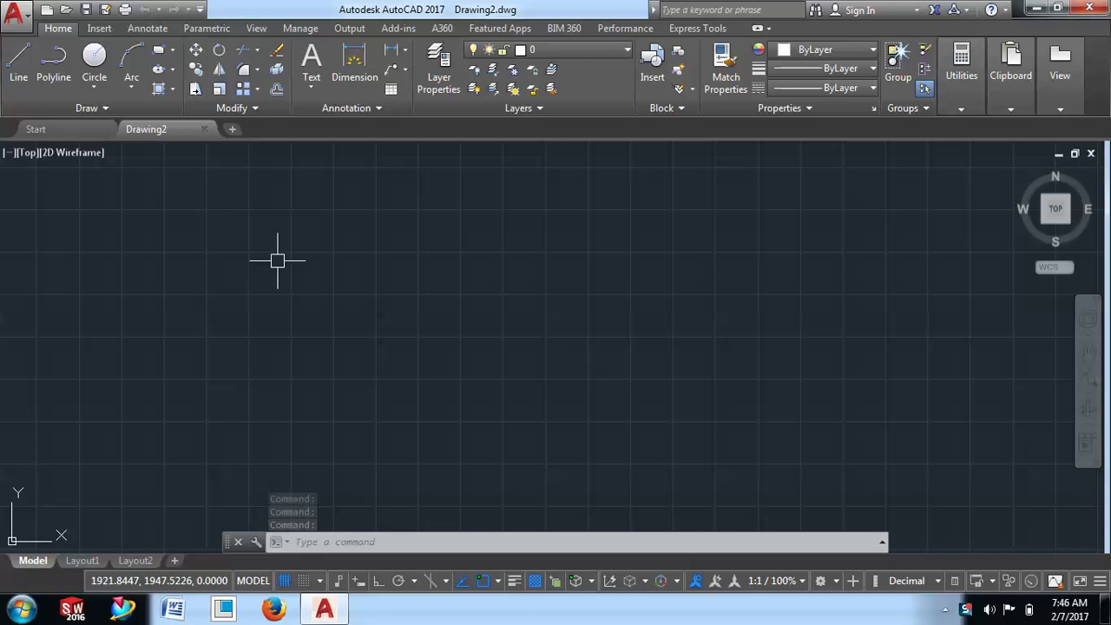
text(units)
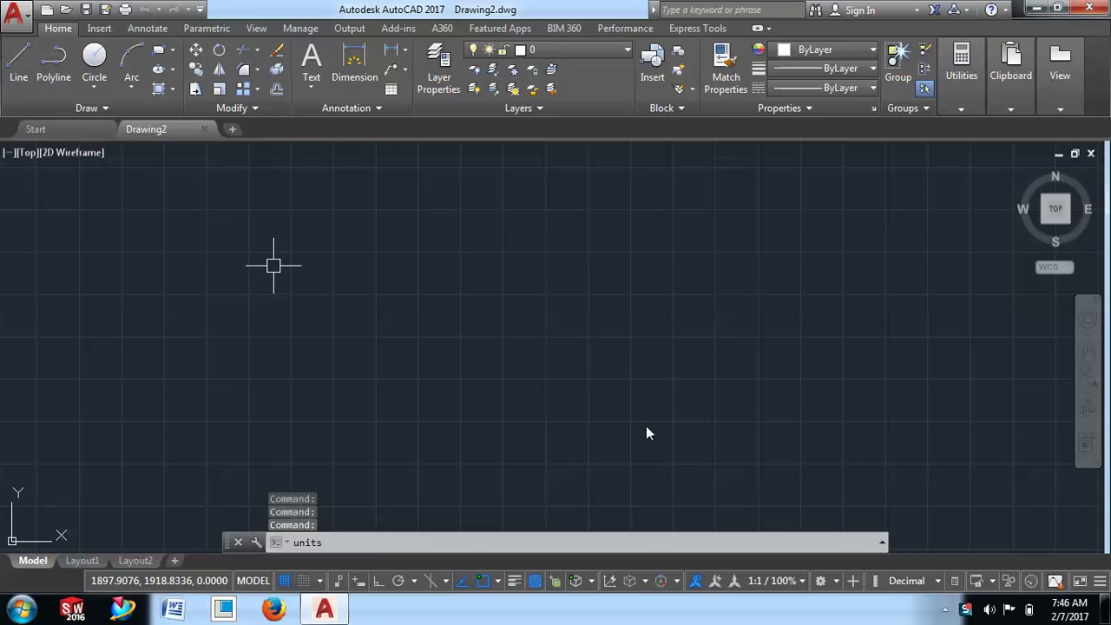
key(Return)
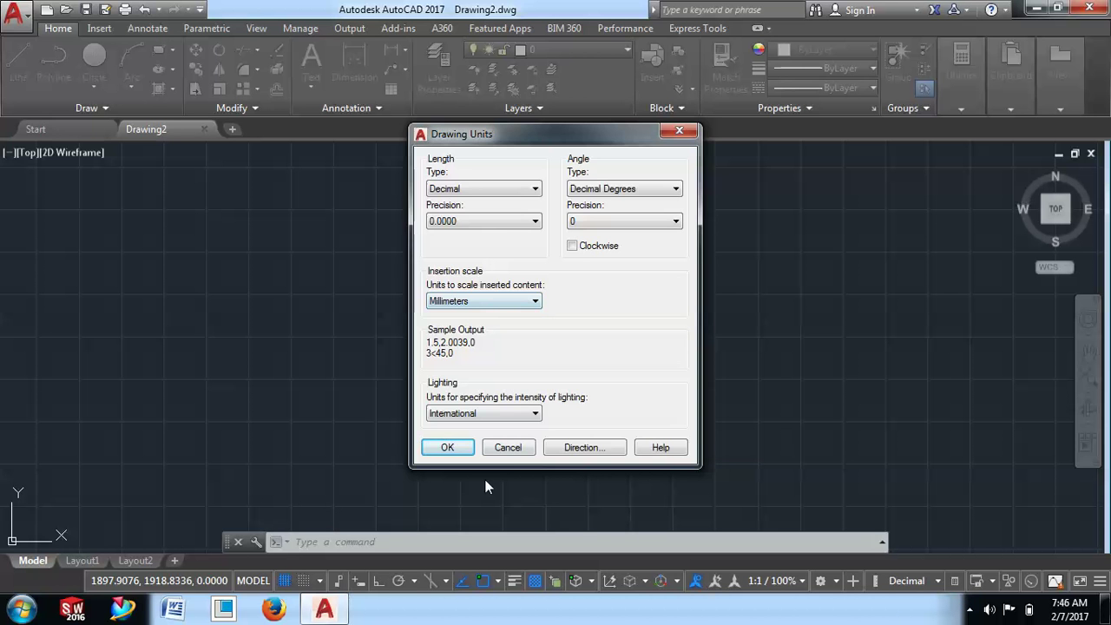
click(508, 447)
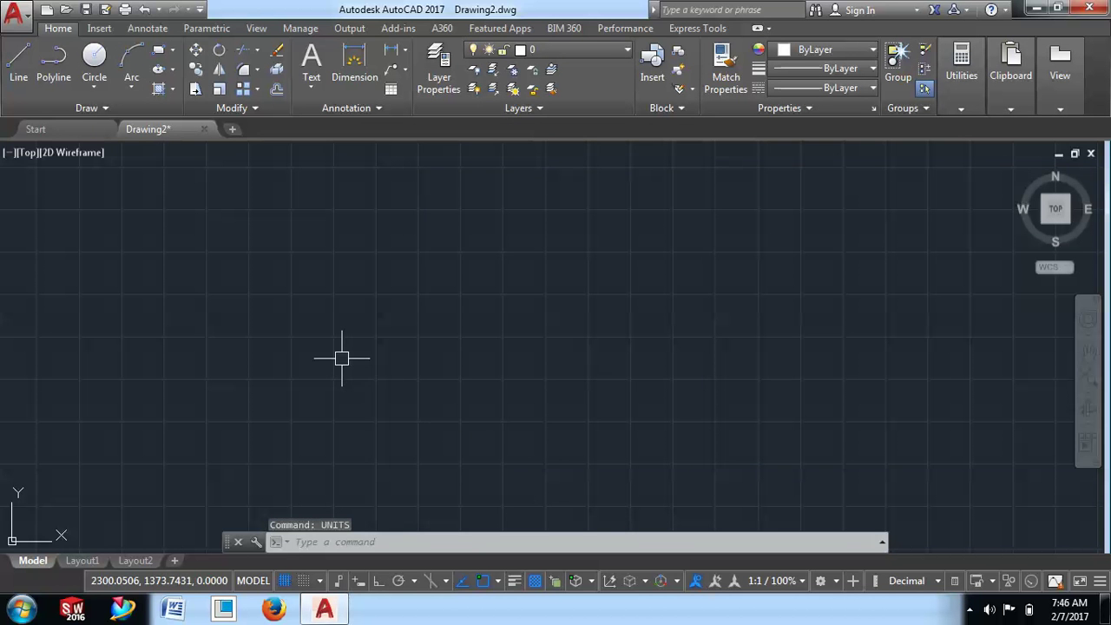
Draw a single 100 mm test line
click(172, 375)
text(1)
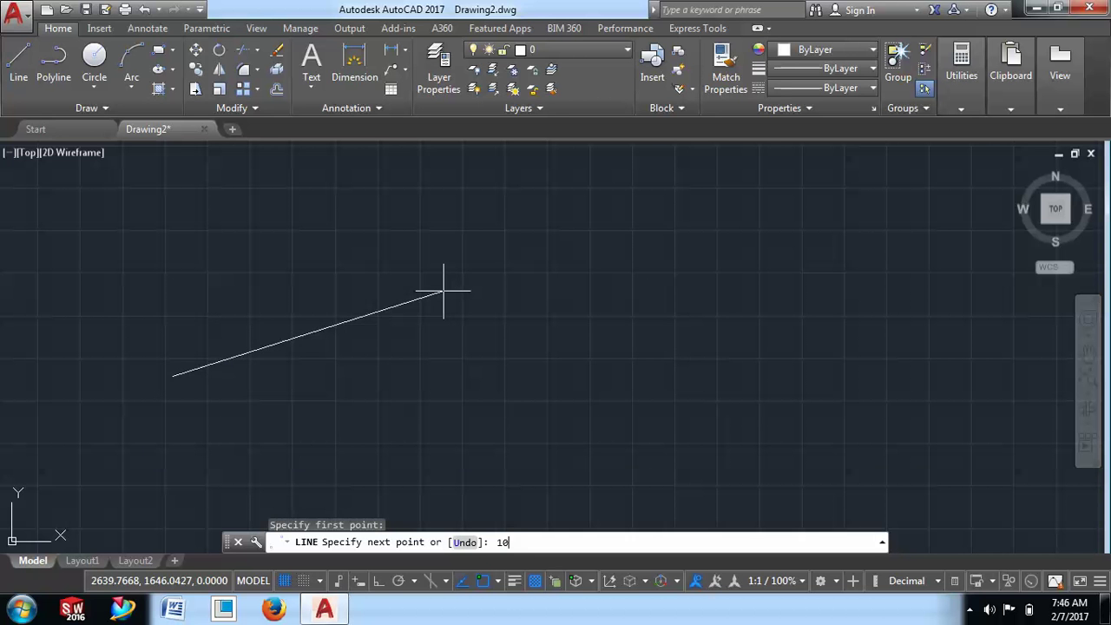
text(0)
key(Return)
key(Escape)
scroll(199, 347, down, 10)
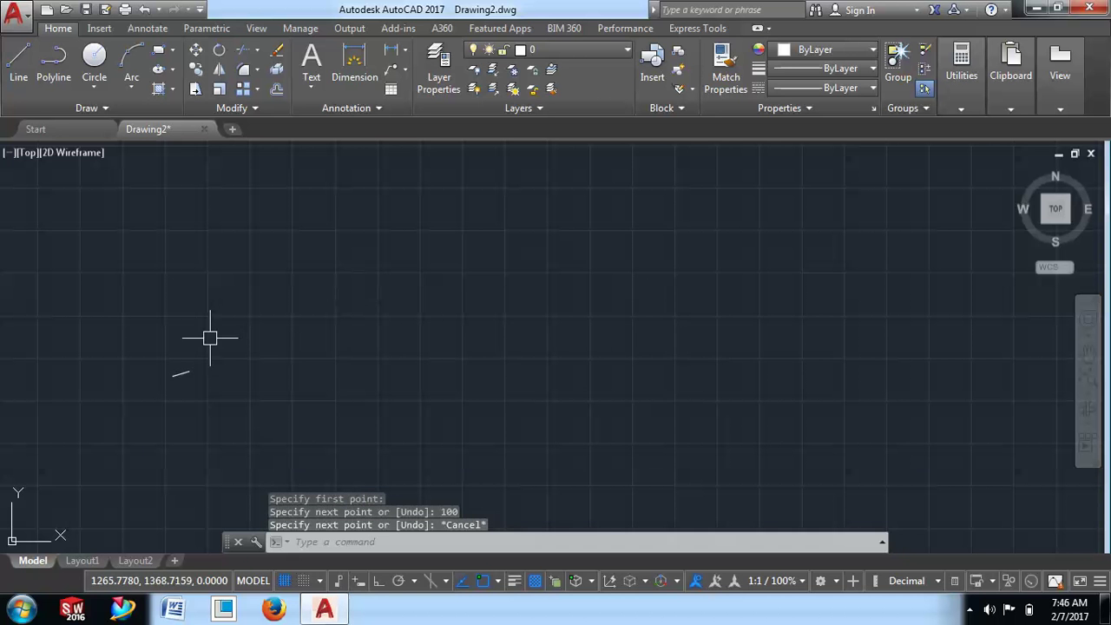
scroll(99, 373, up, 4)
scroll(136, 364, up, 3)
scroll(401, 376, up, 3)
scroll(485, 342, up, 2)
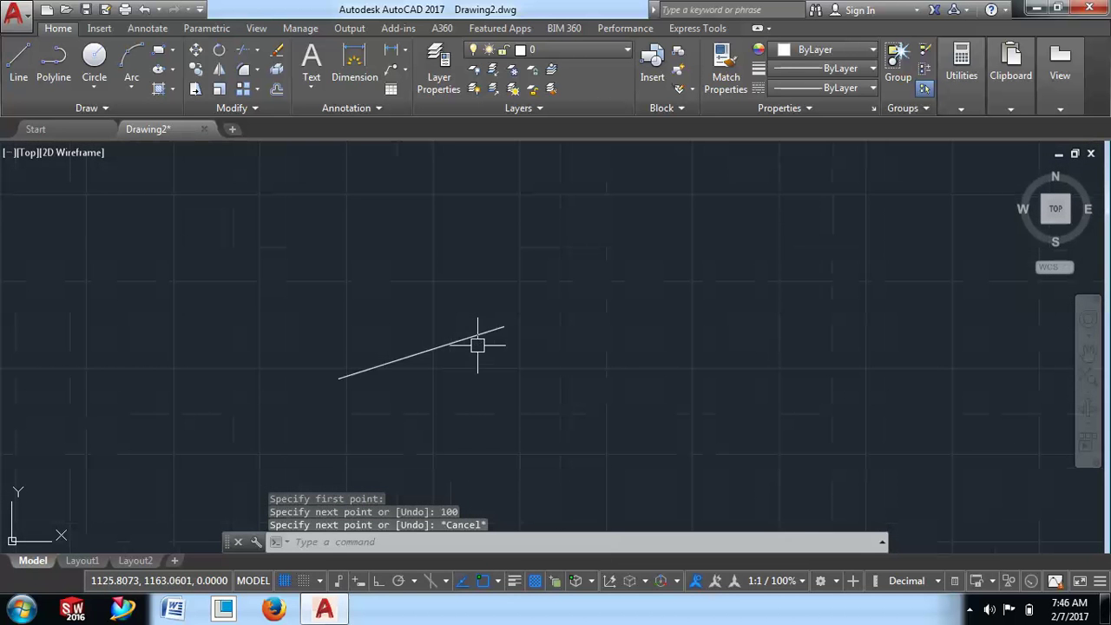
mouse_move(619, 427)
middle_down()
mouse_move(498, 404)
mouse_move(650, 405)
middle_up()
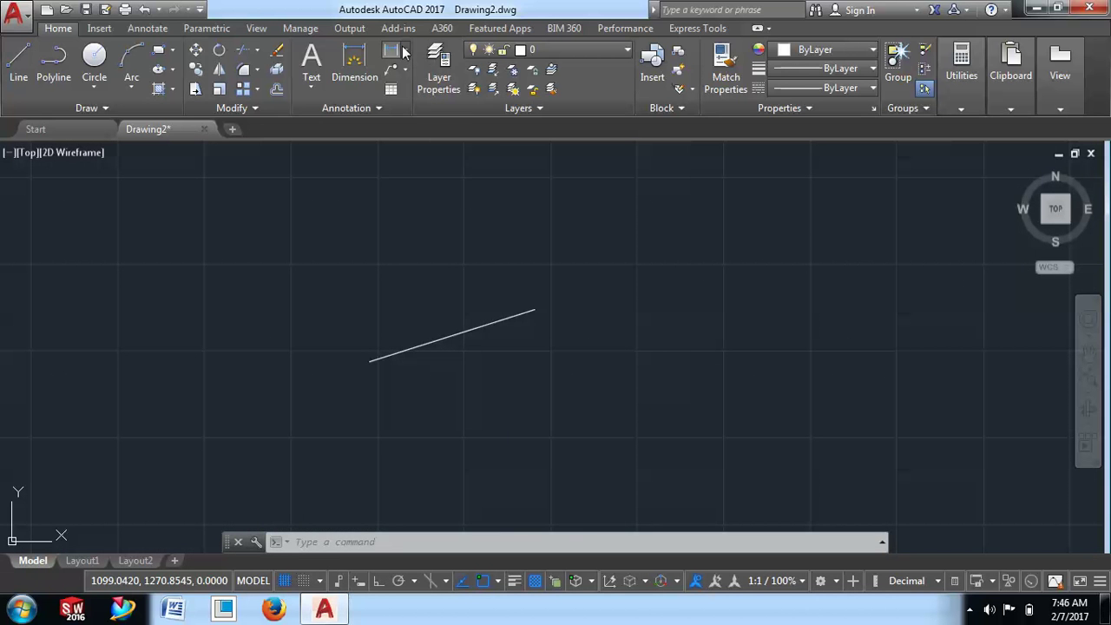
Add an aligned dimension to the test line, confirming it reads 100
click(404, 52)
click(413, 109)
click(368, 359)
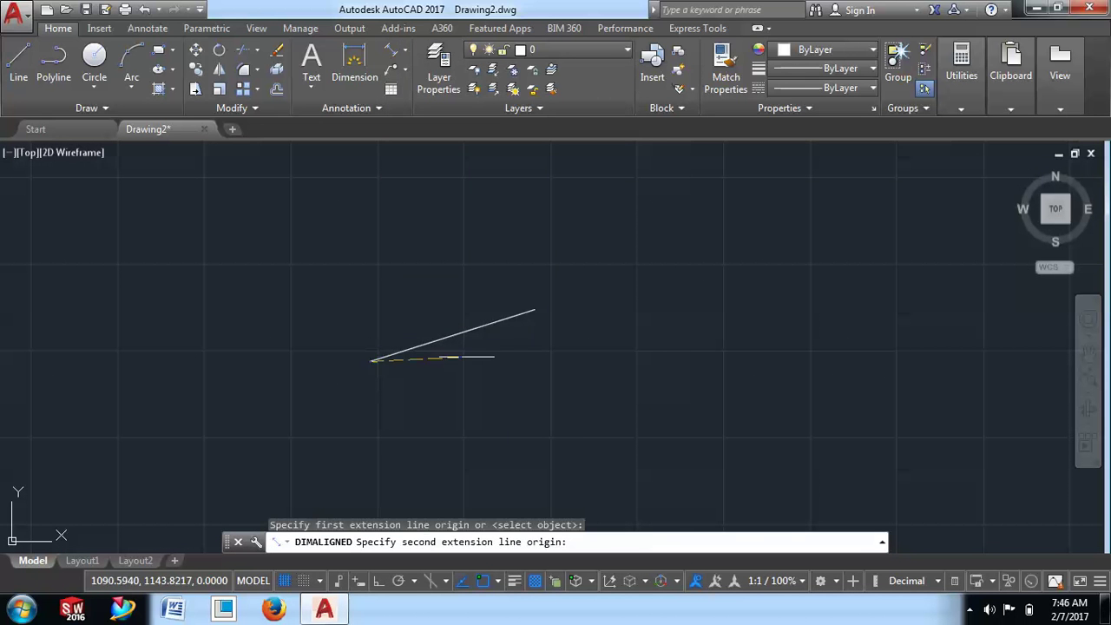
click(534, 309)
click(503, 298)
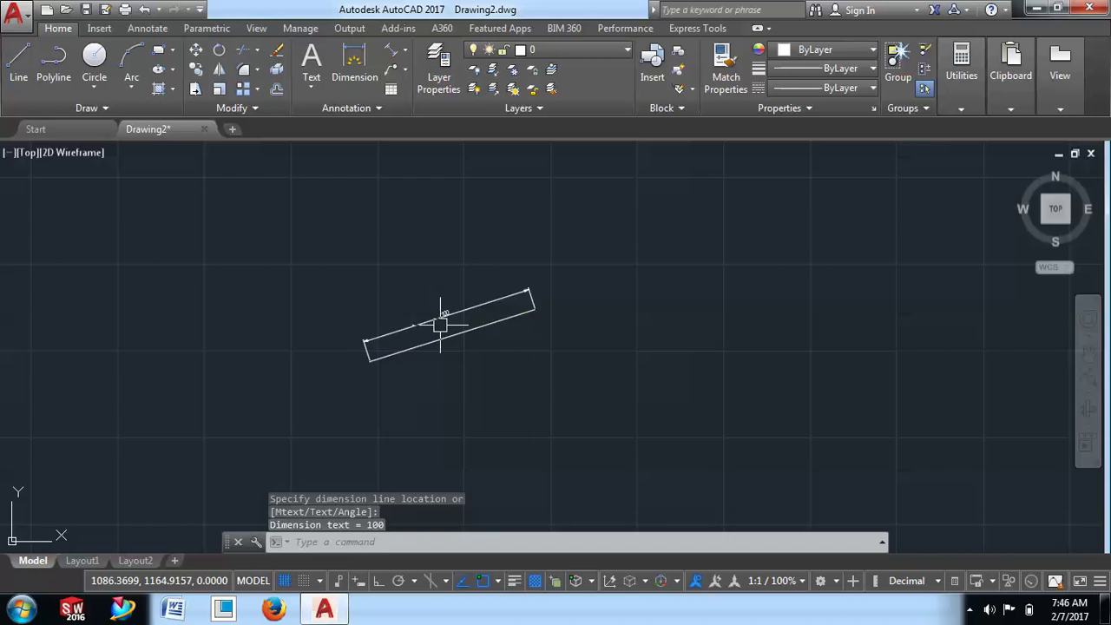
scroll(439, 316, up, 3)
Erase the test line and its dimension
drag(545, 368, 445, 282)
right_click(445, 282)
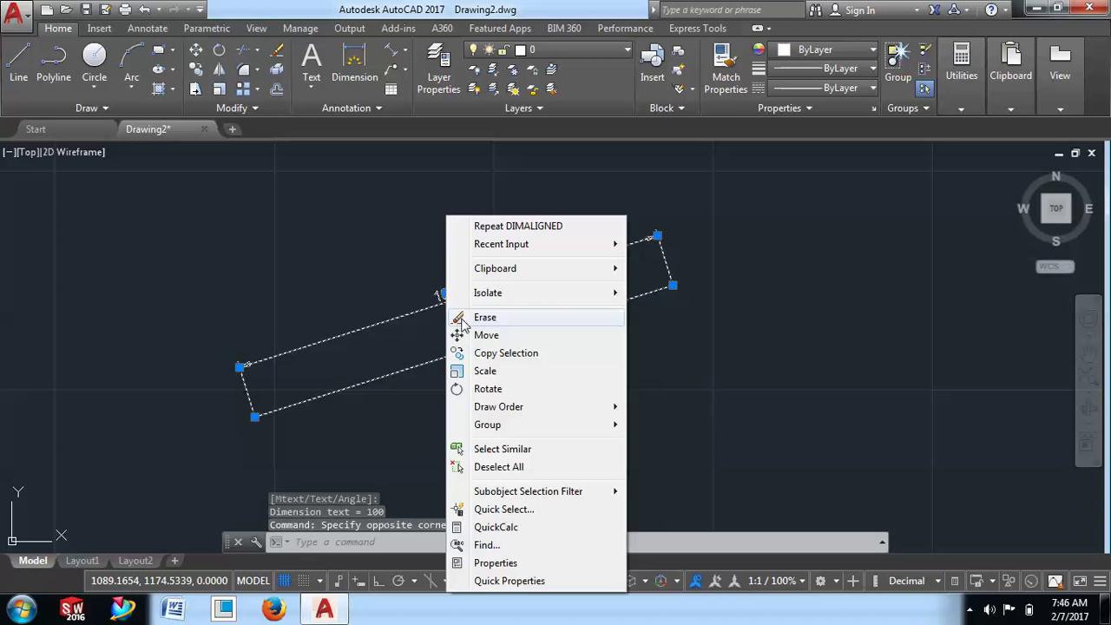
click(484, 318)
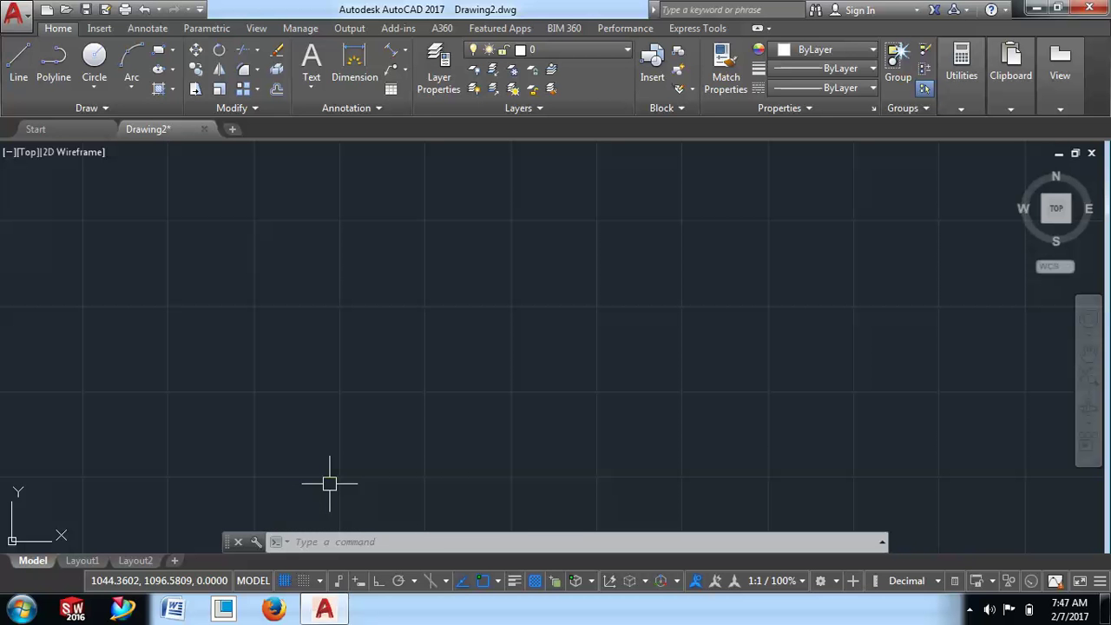
key(ctrl+0)
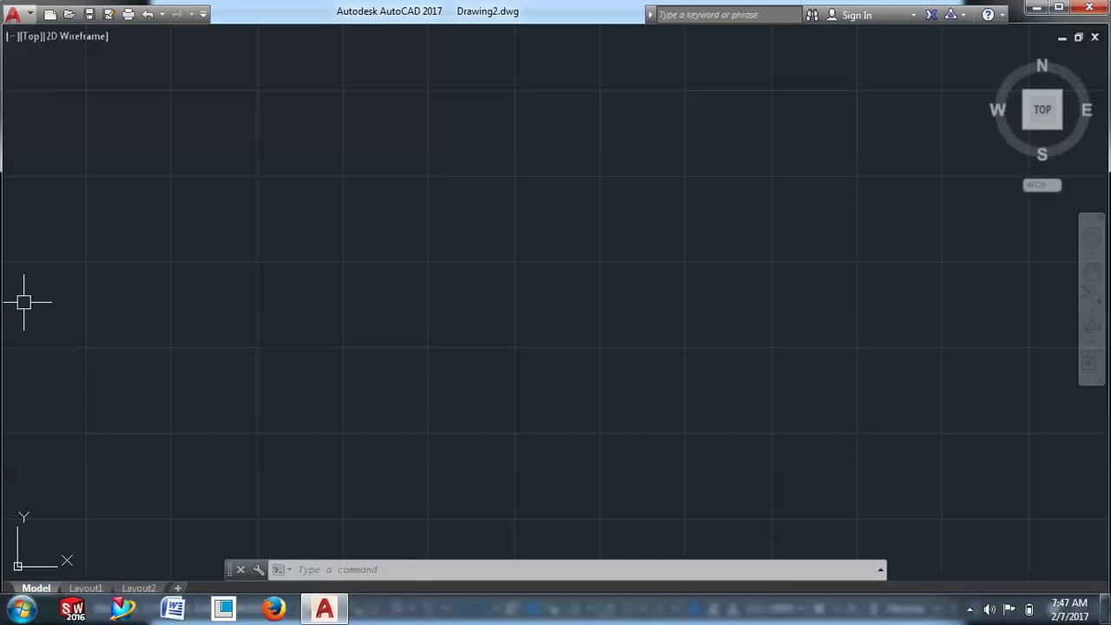
key(ctrl+0)
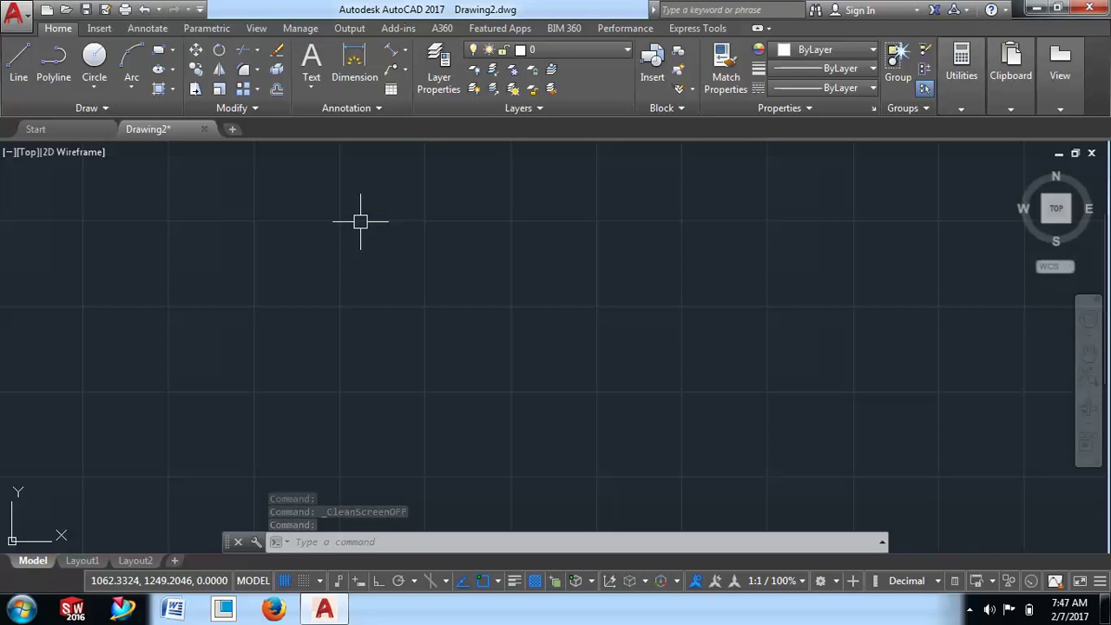
key(ctrl+9)
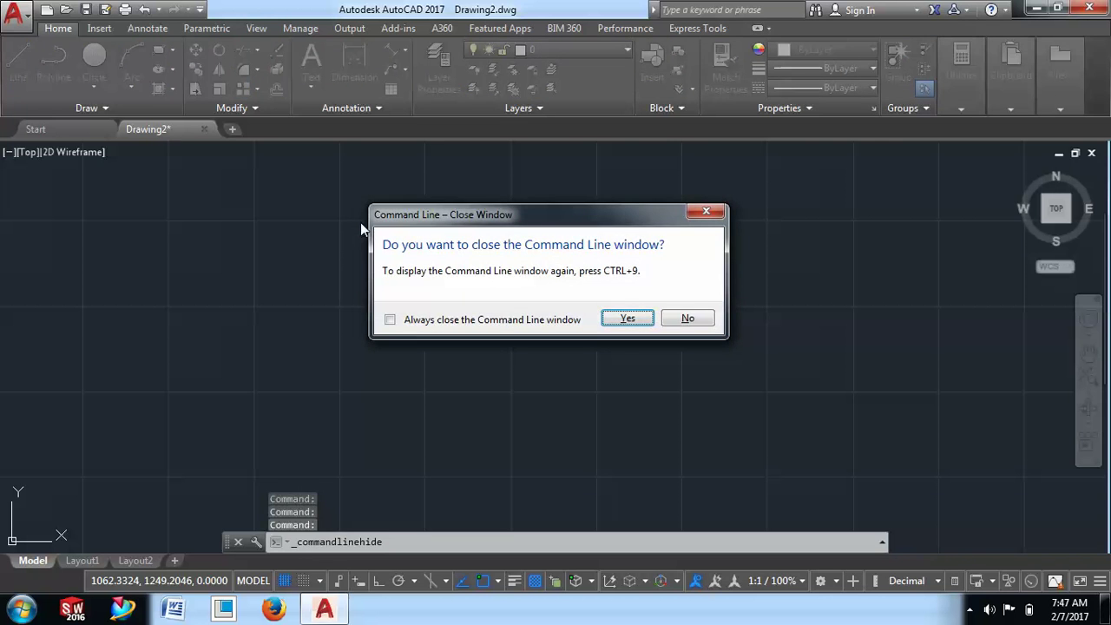
click(625, 317)
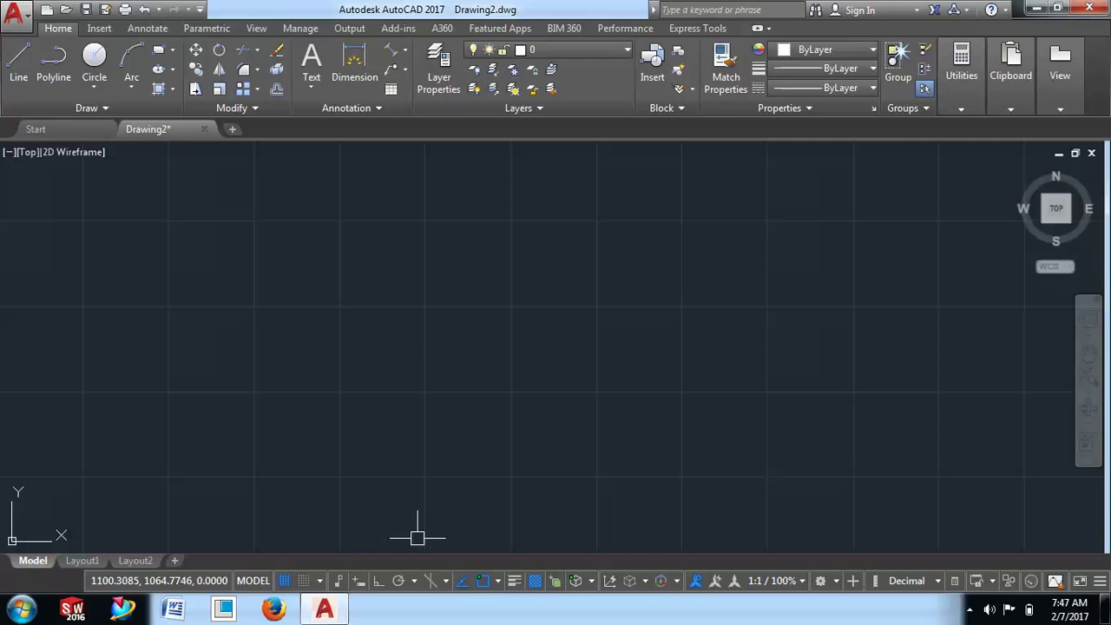
key(ctrl+9)
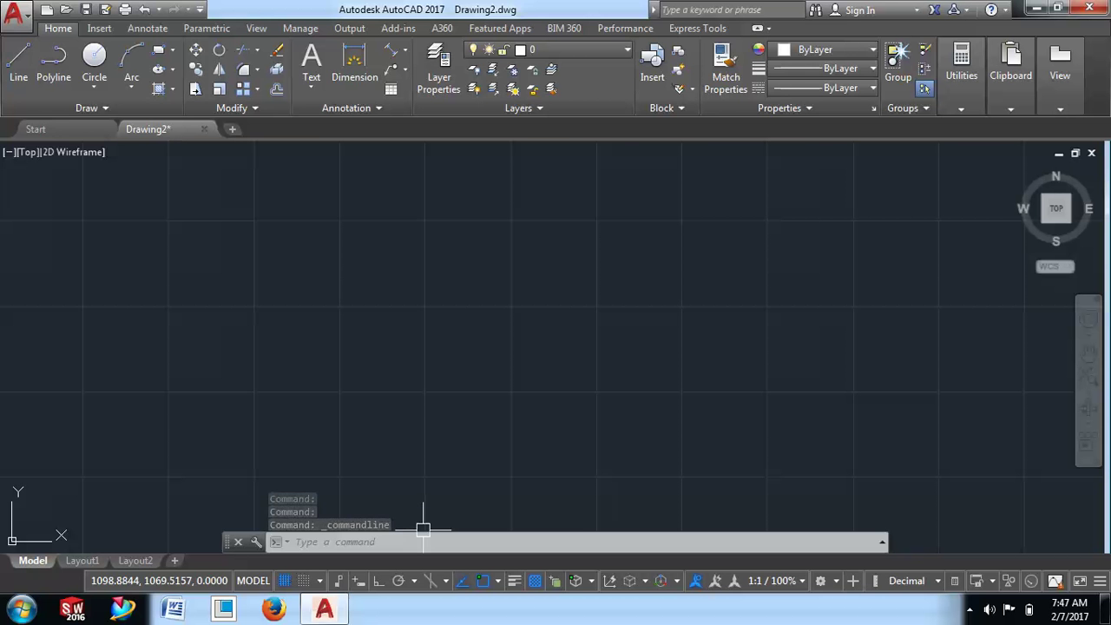
key(ctrl+9)
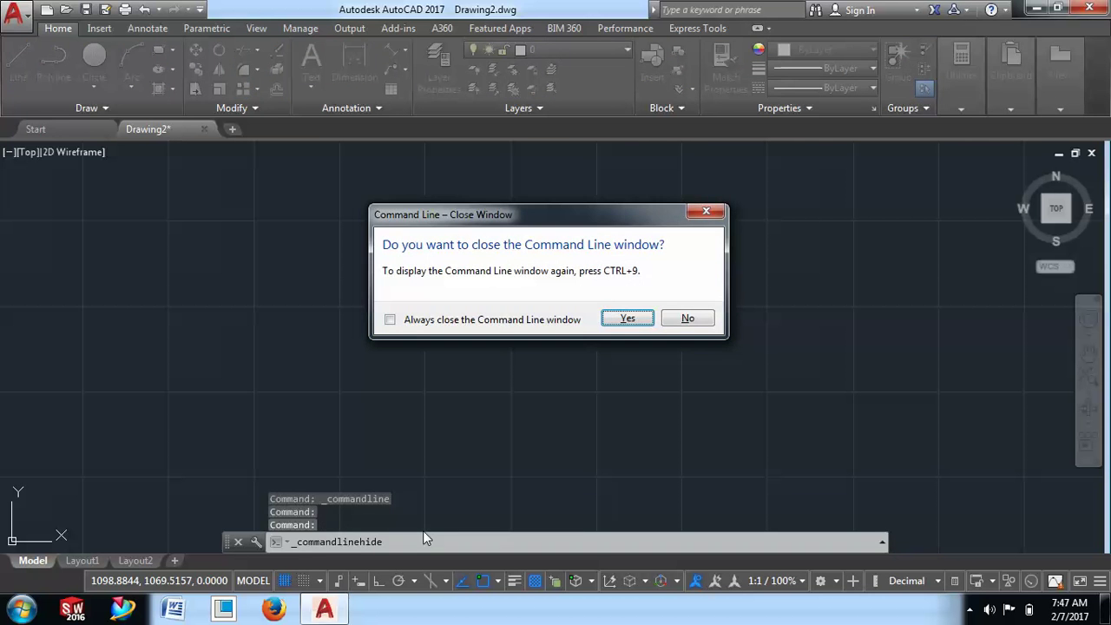
key(Return)
key(ctrl+9)
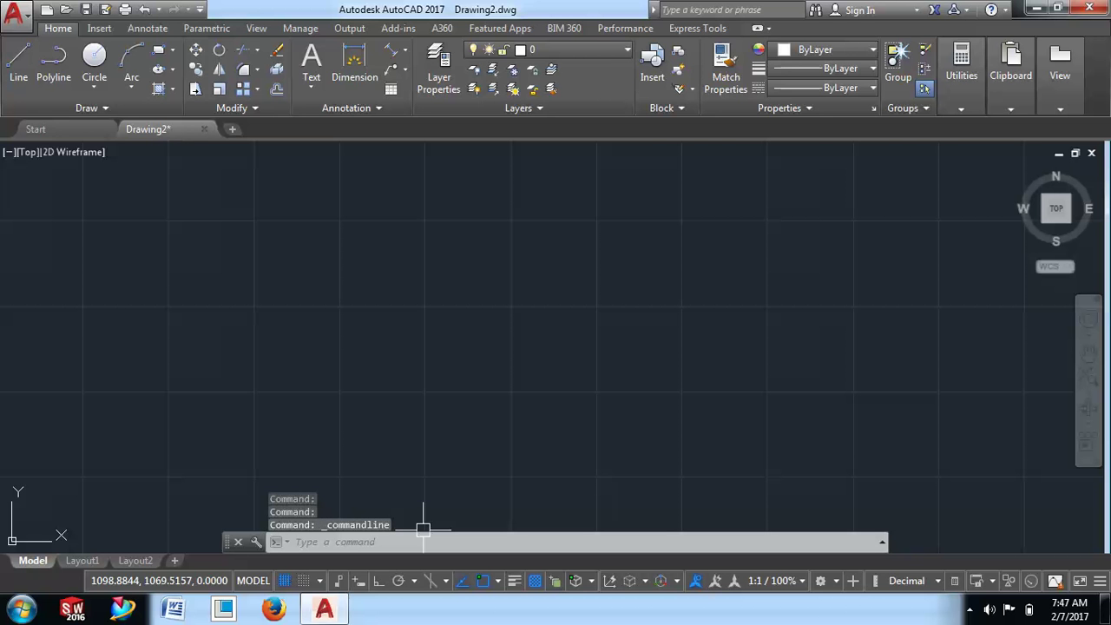
key(ctrl+0)
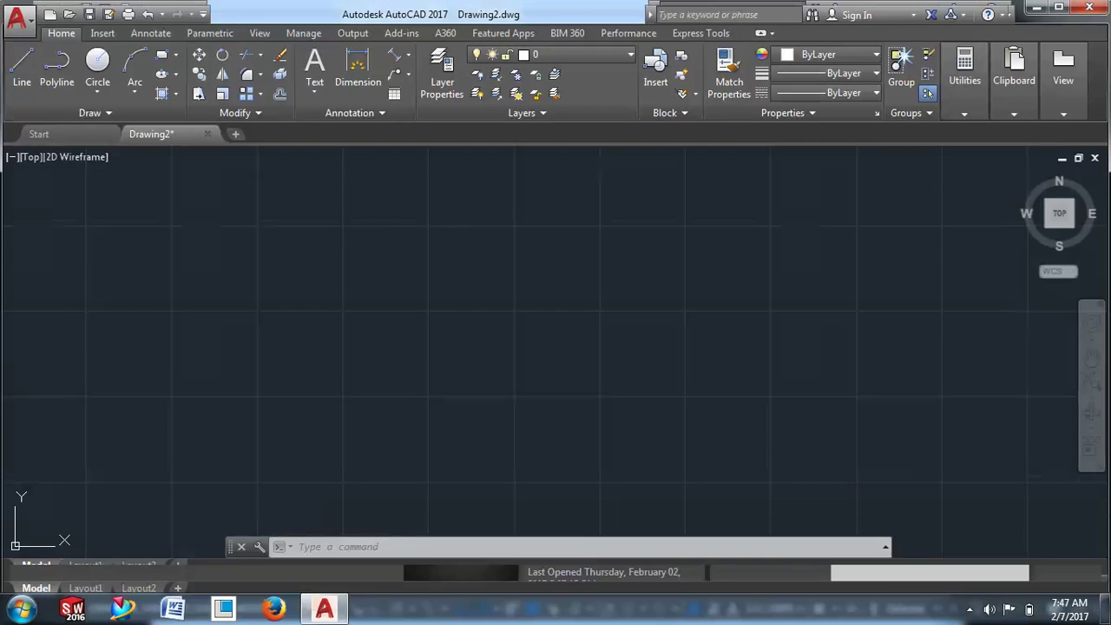
key(ctrl+0)
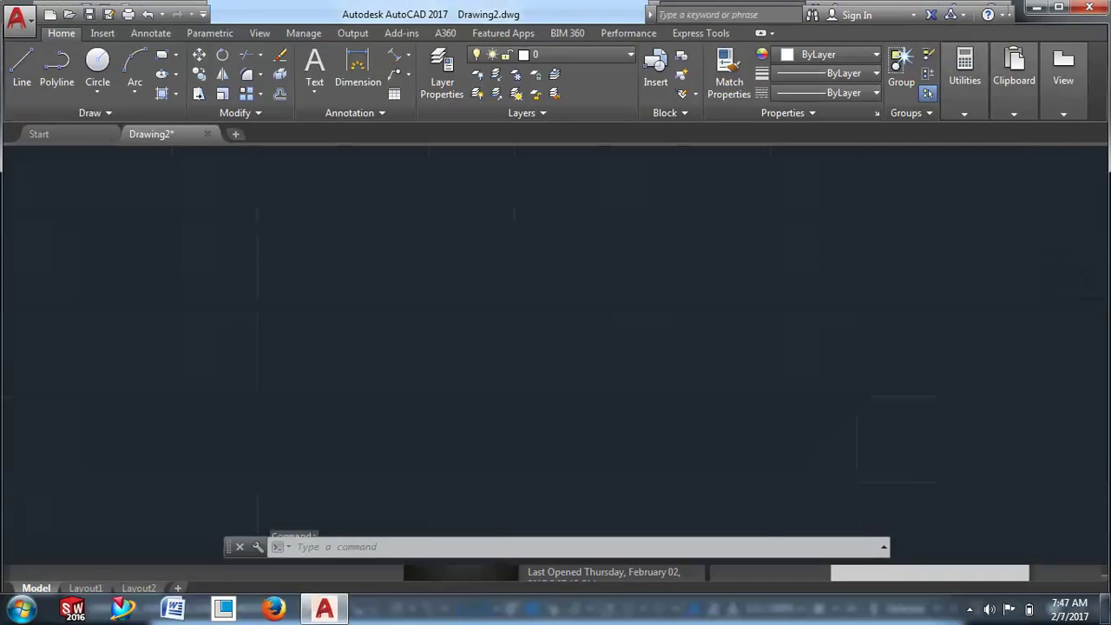
key(ctrl+0)
key(ctrl+9)
key(Return)
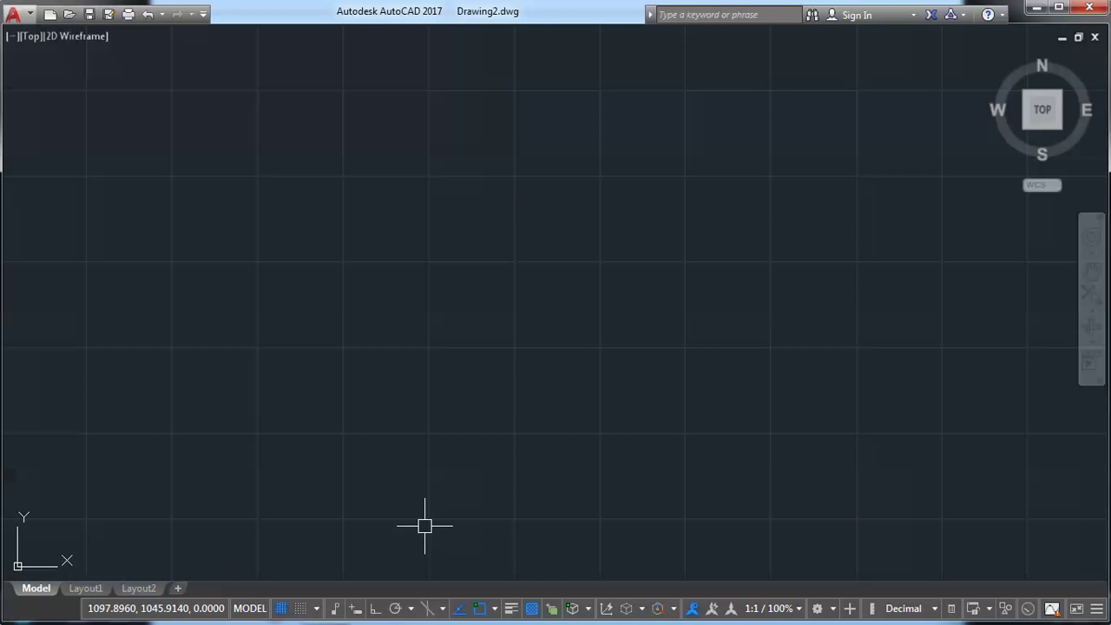
key(ctrl+0)
key(ctrl+9)
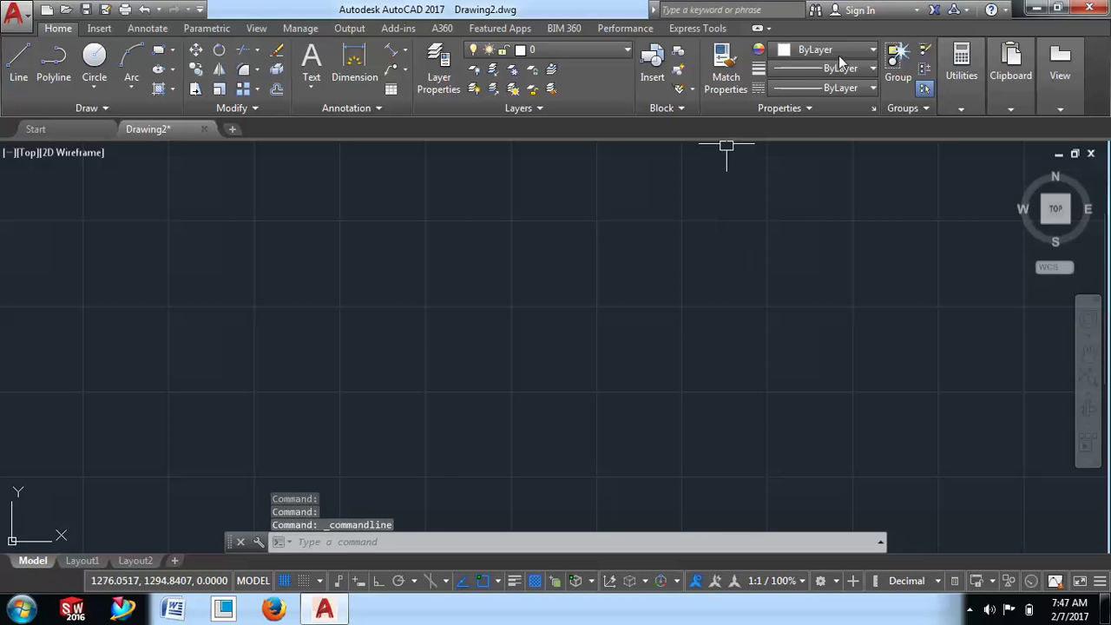
Pan and zoom the empty drawing to bring the UCS origin into view
scroll(463, 372, down, 2)
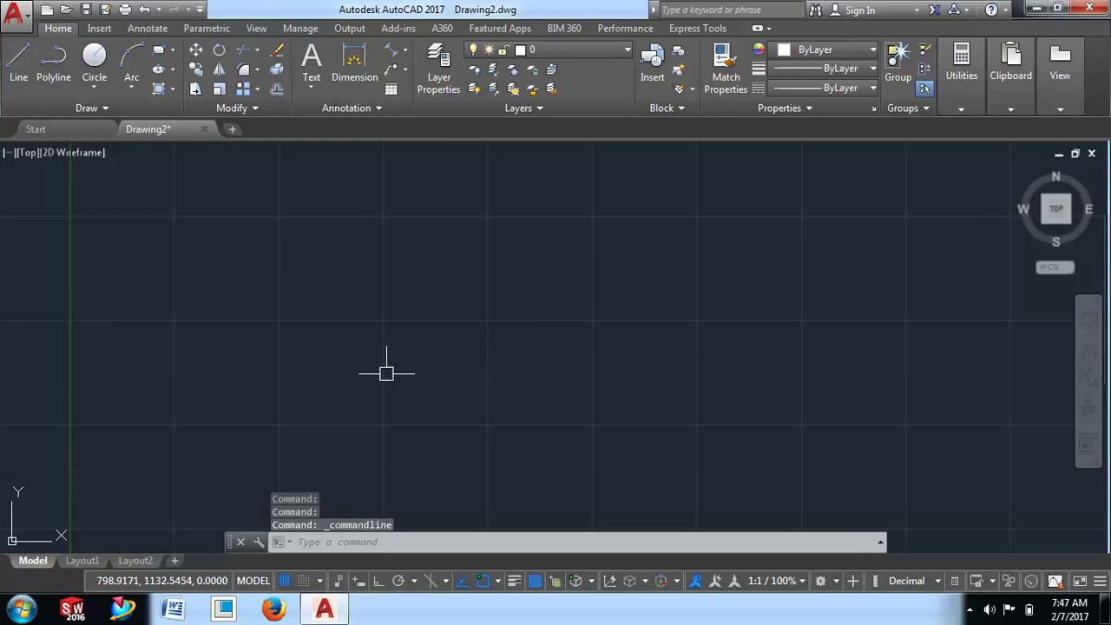
middle_drag(385, 373, 744, 240)
middle_drag(715, 423, 640, 317)
scroll(639, 318, up, 3)
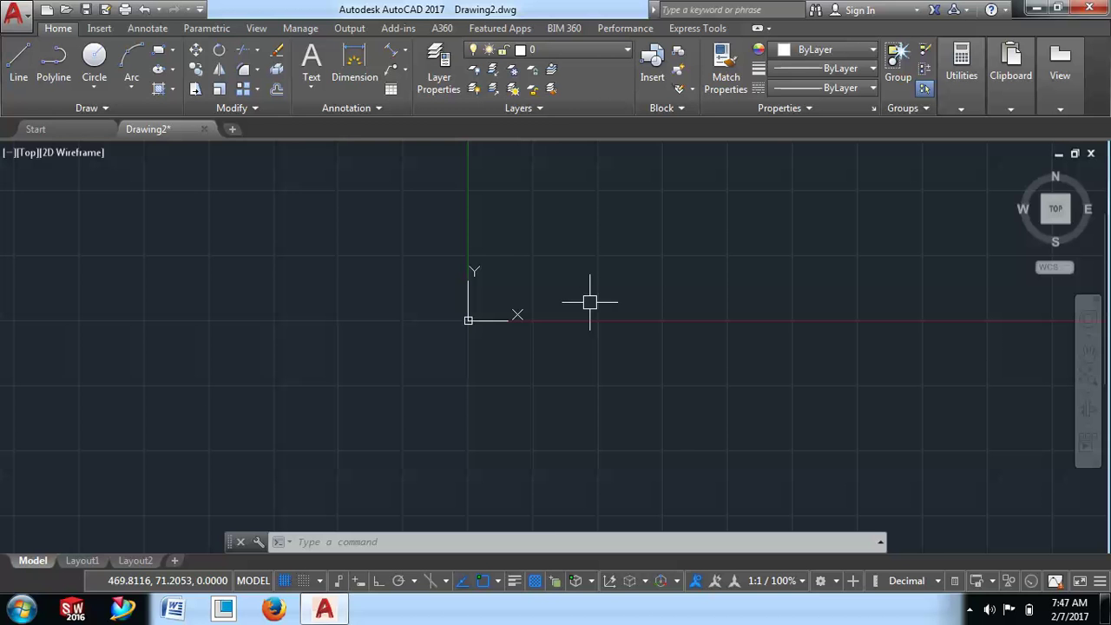
scroll(494, 295, up, 2)
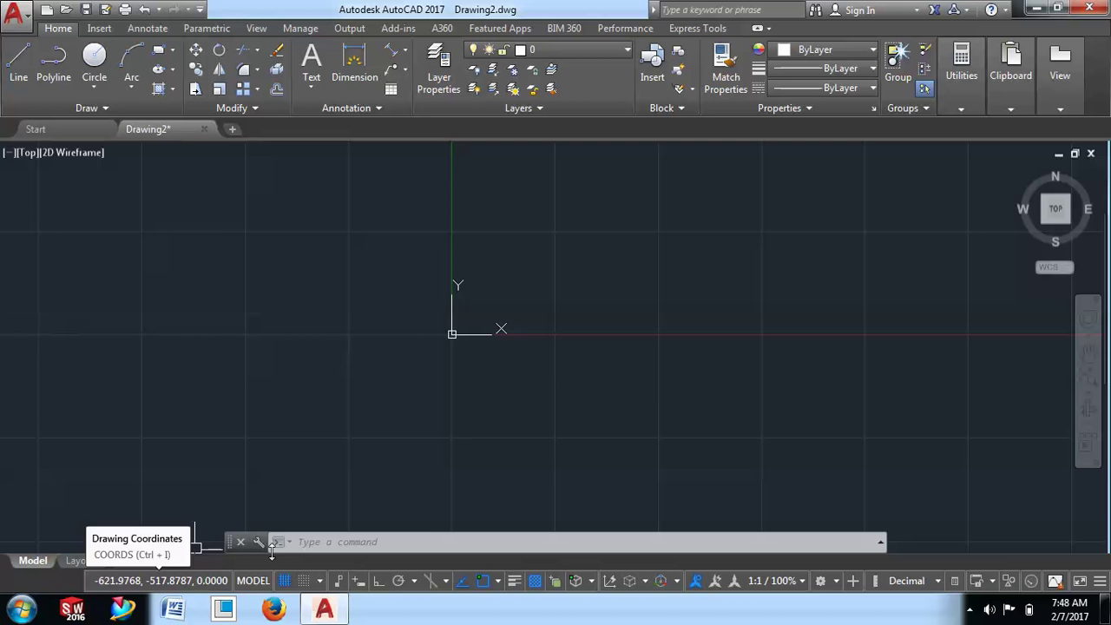
middle_drag(451, 333, 367, 424)
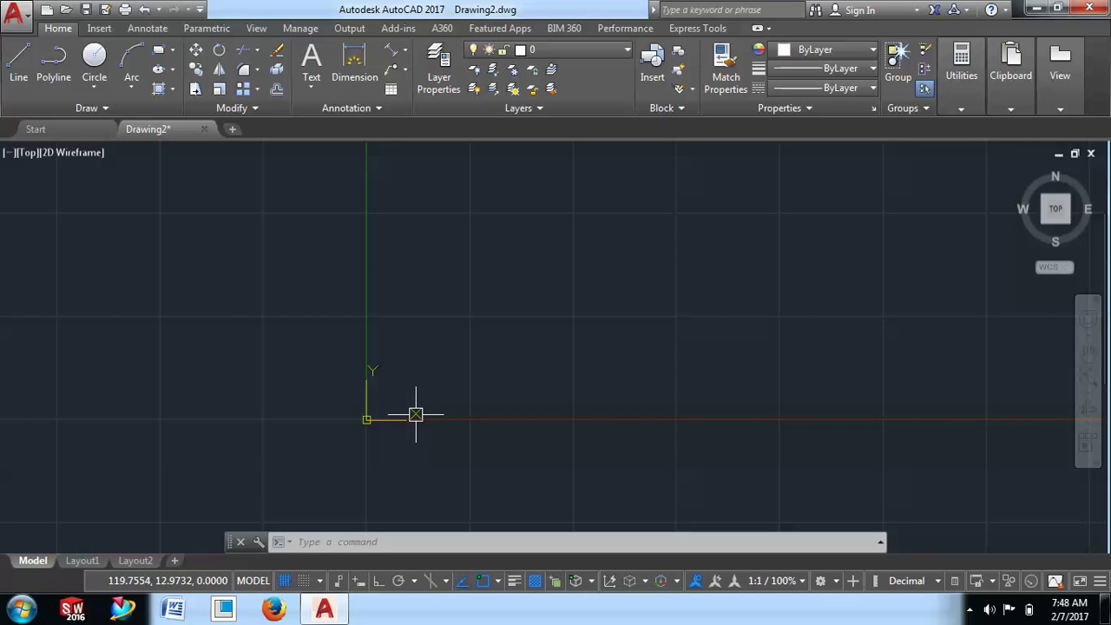
mouse_move(360, 443)
middle_down()
mouse_move(303, 477)
mouse_move(205, 467)
middle_up()
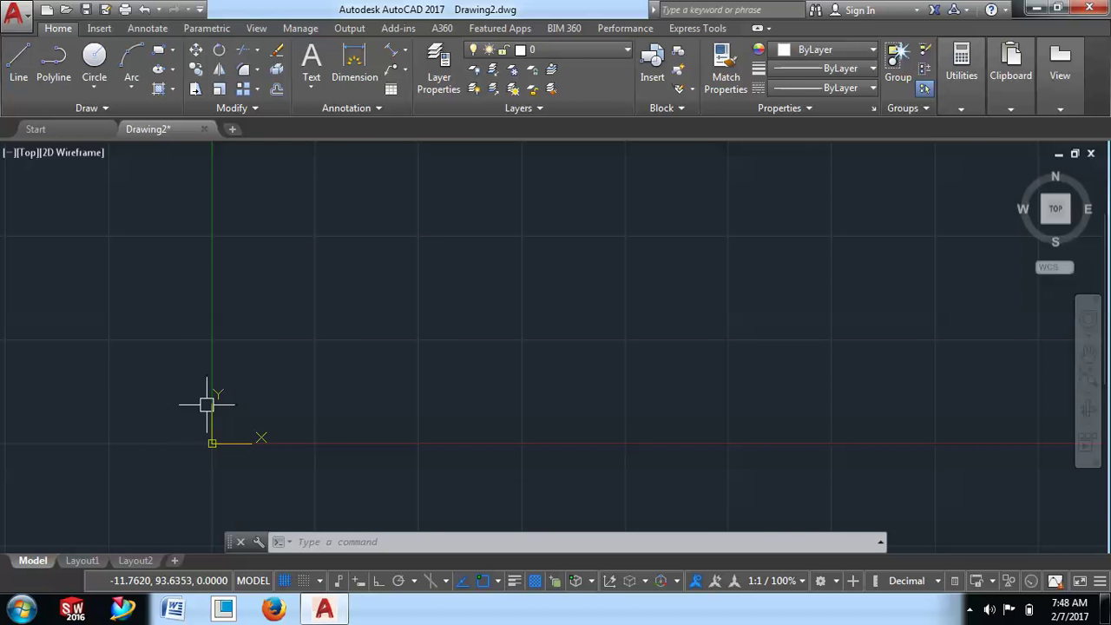
scroll(154, 279, up, 2)
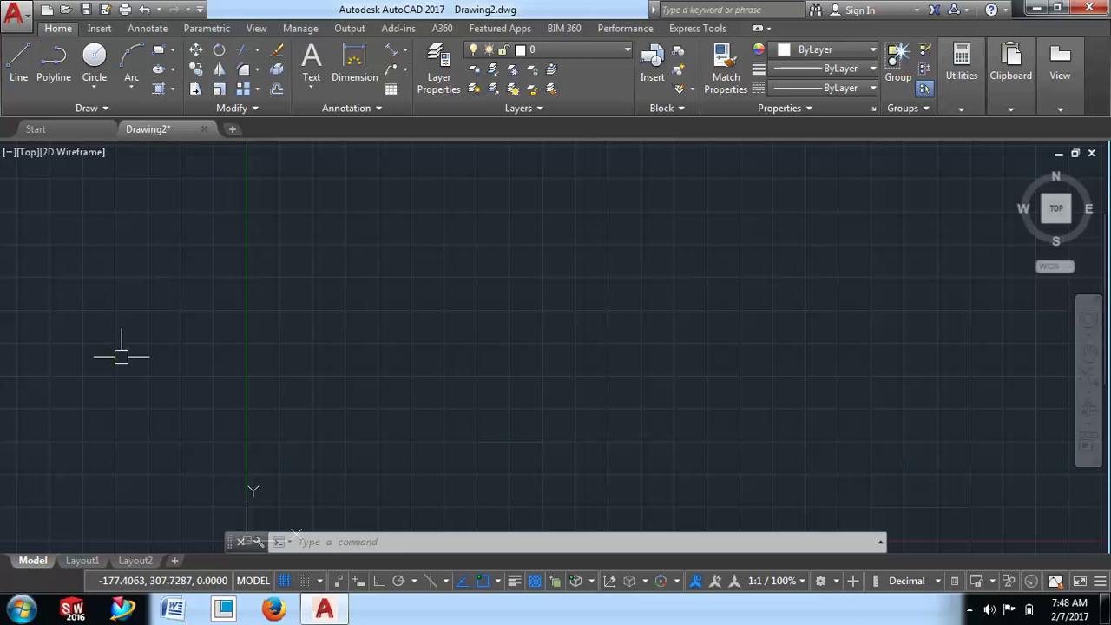
middle_drag(216, 434, 198, 329)
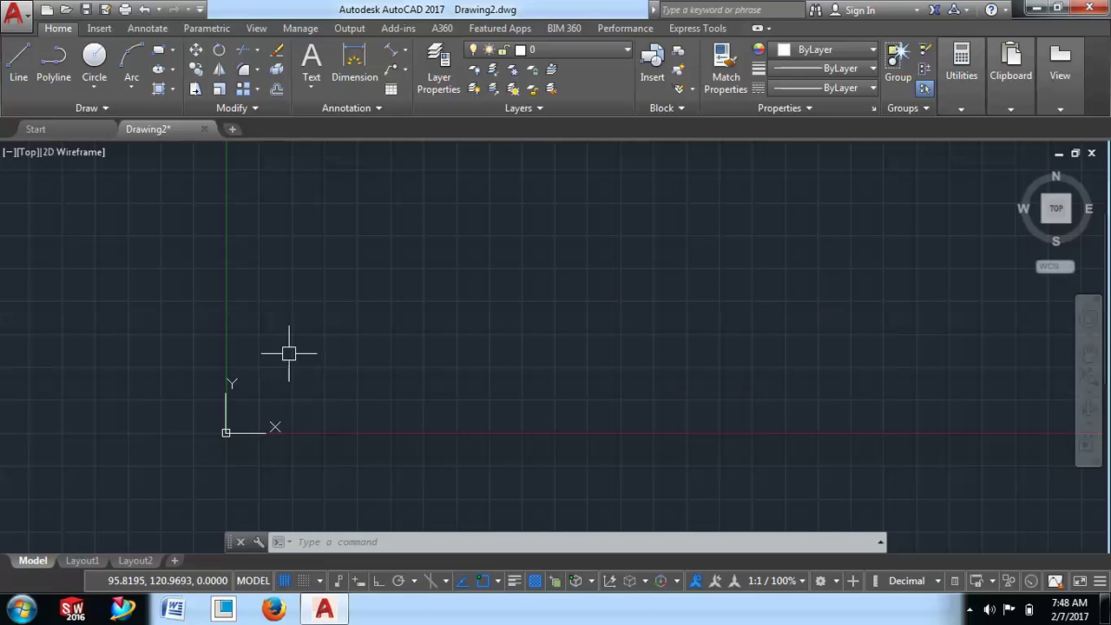
middle_drag(266, 438, 242, 433)
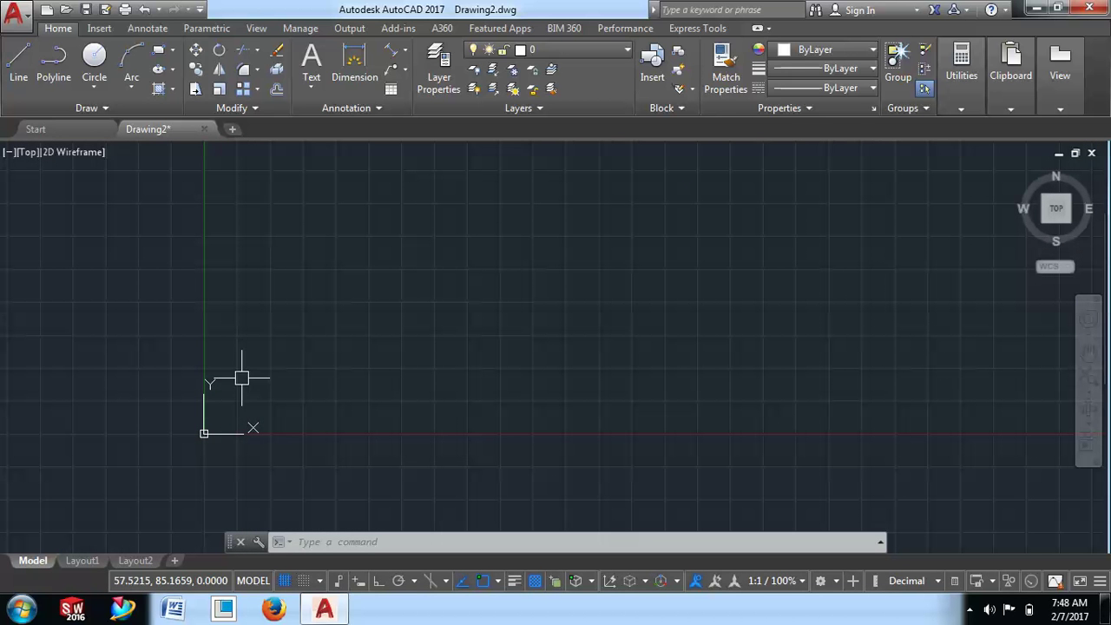
Drag the UCS origin grip to a new grid point, creating an unnamed UCS
click(204, 433)
click(204, 433)
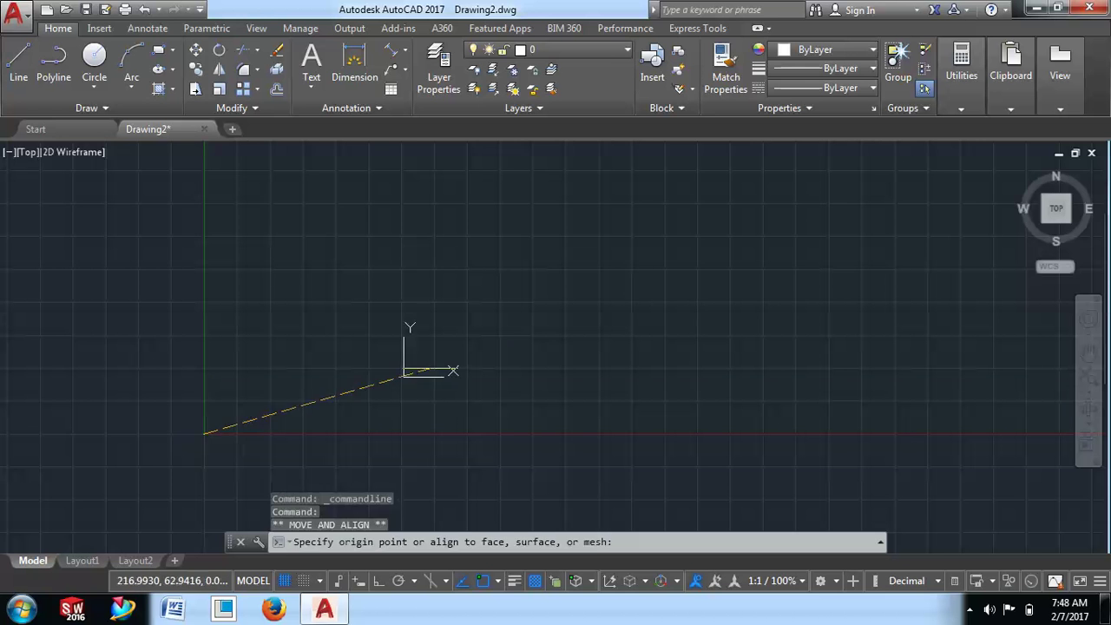
click(760, 278)
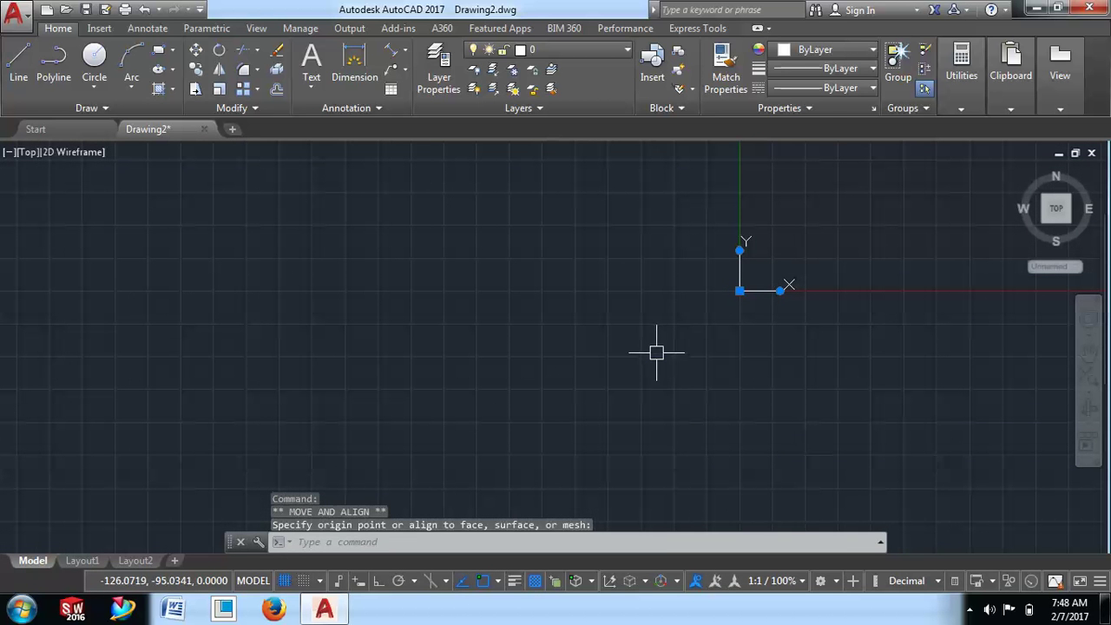
key(Escape)
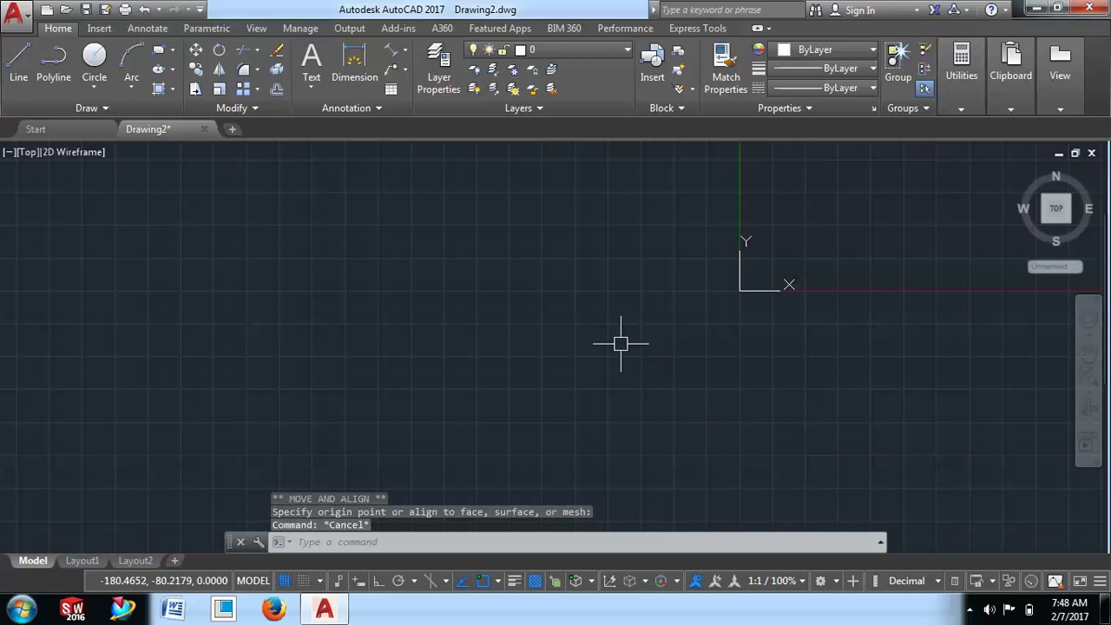
middle_drag(721, 293, 452, 329)
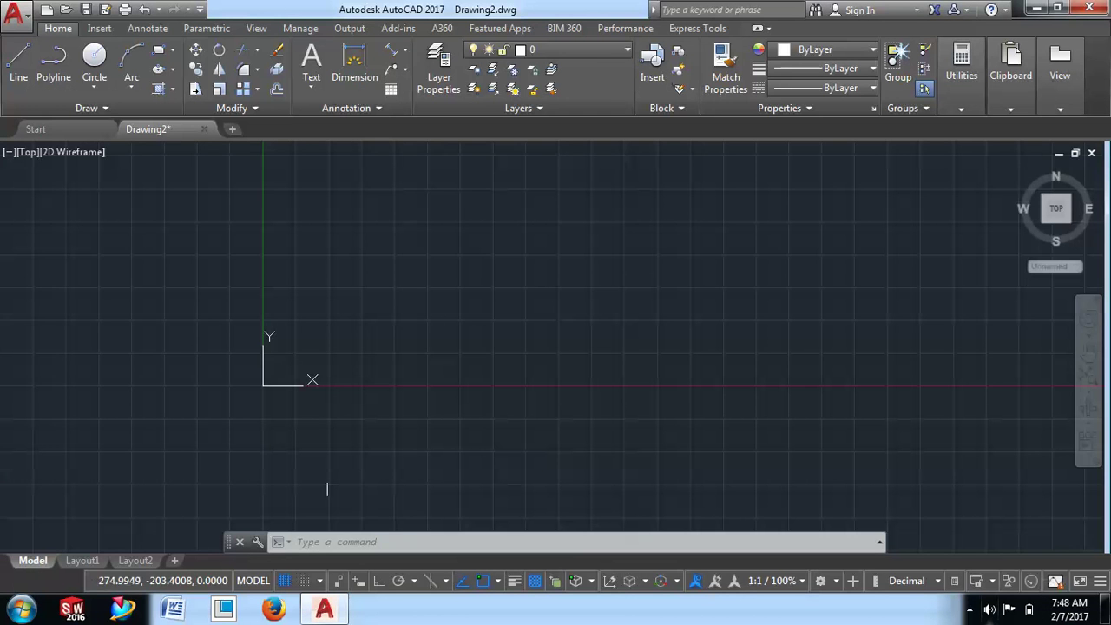
mouse_move(230, 420)
middle_down()
mouse_move(266, 389)
mouse_move(307, 408)
mouse_move(298, 438)
middle_up()
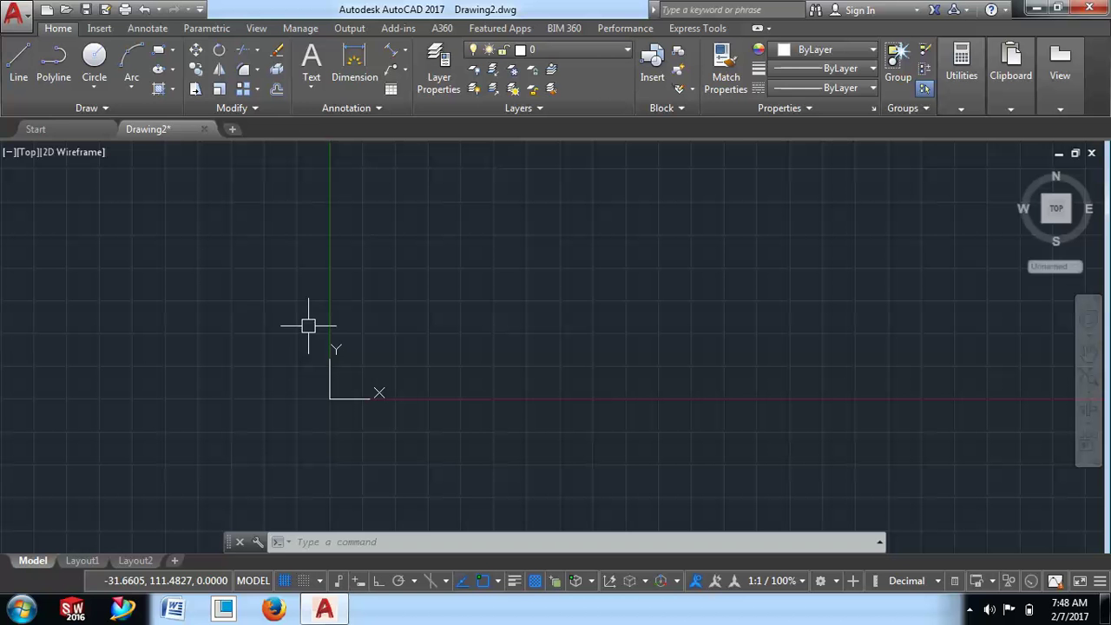
Start a line chain and place zigzag vertices across the top-right and top-left
click(10, 76)
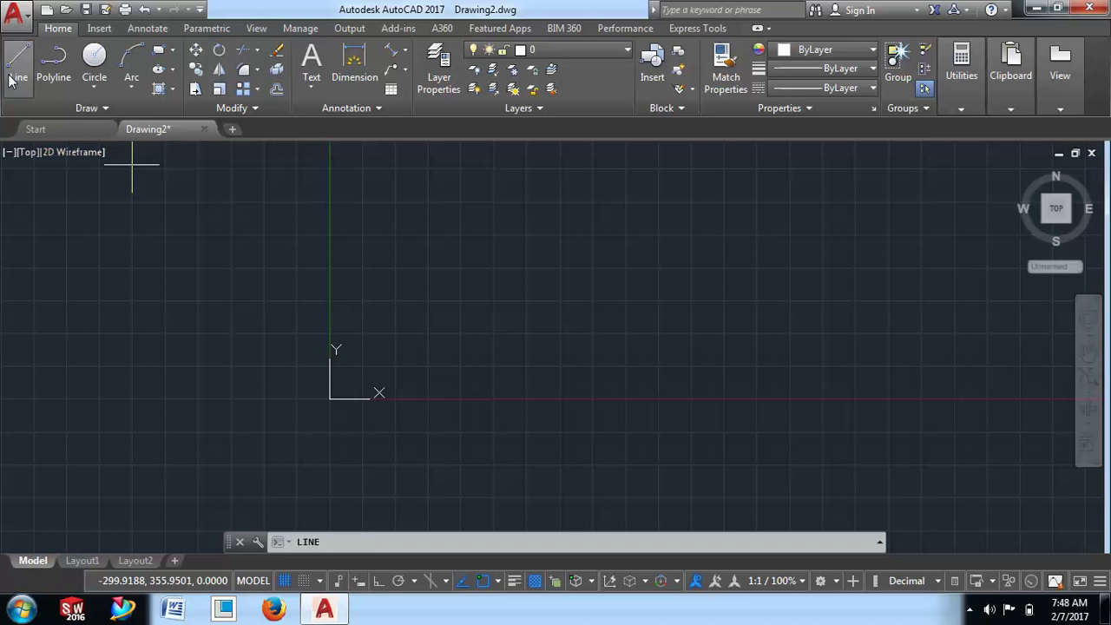
click(472, 377)
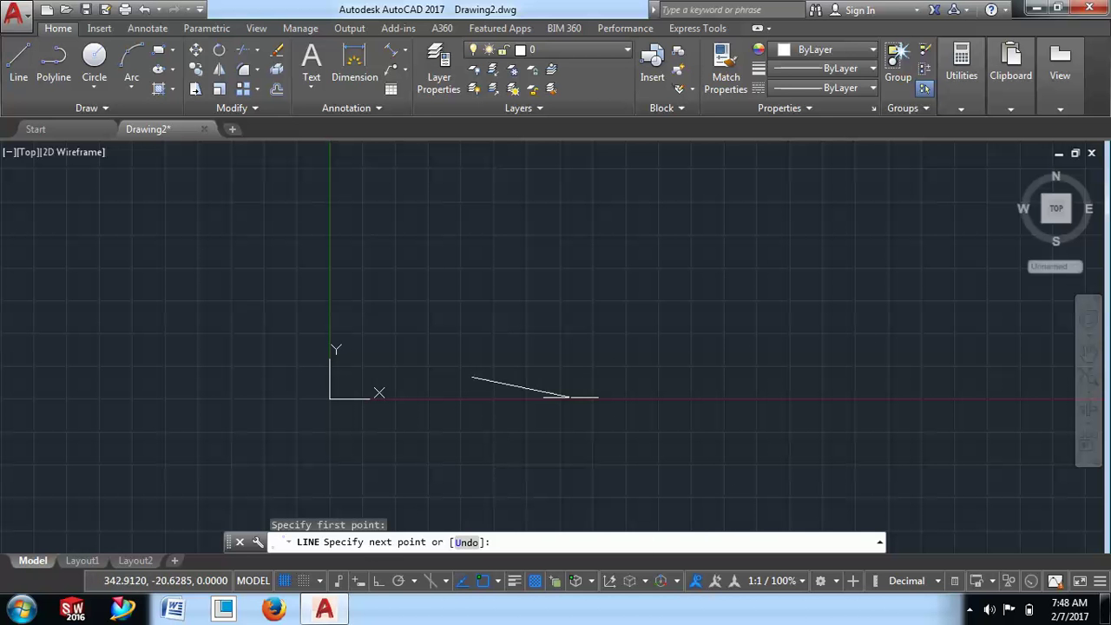
click(593, 268)
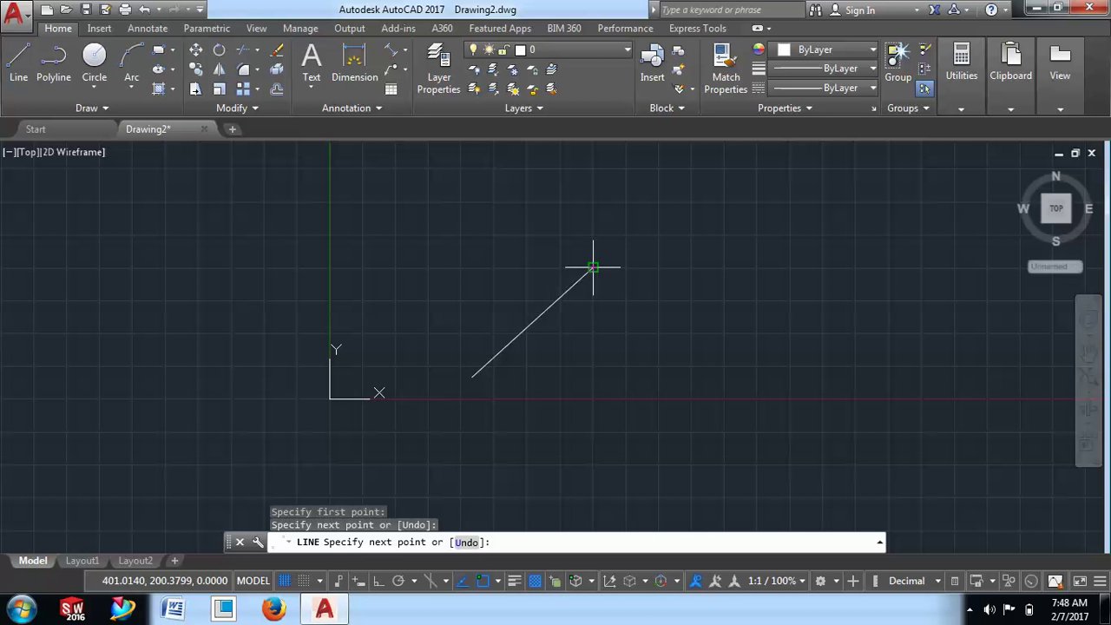
click(817, 263)
click(729, 201)
click(481, 254)
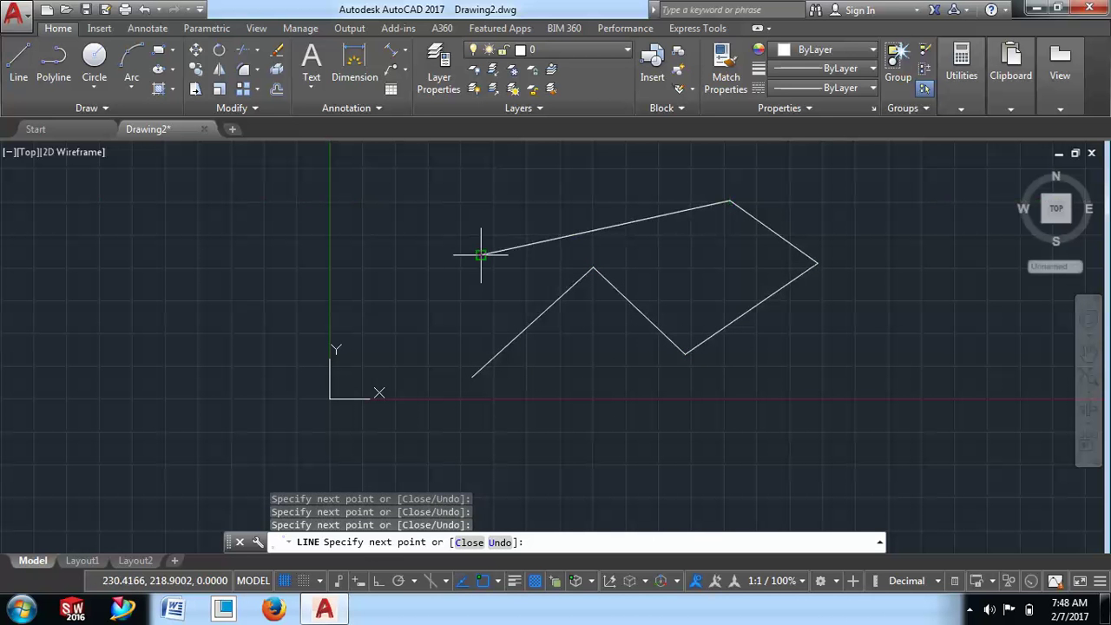
click(329, 209)
click(264, 288)
Continue the zigzag along the lower left, bottom and right, then end it
click(139, 392)
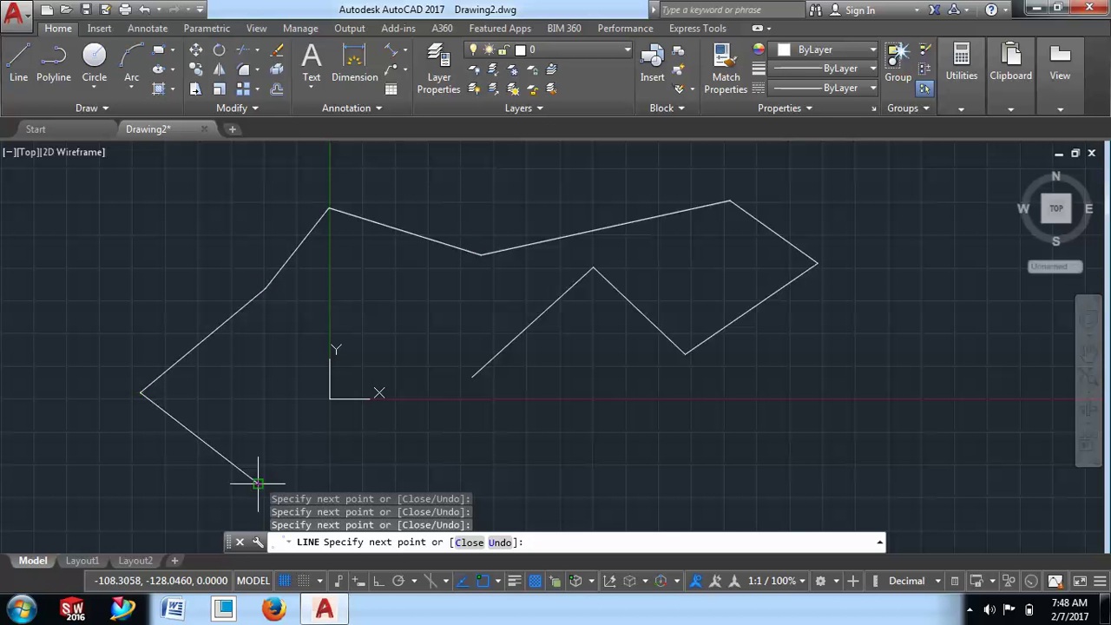
click(257, 482)
click(373, 424)
click(511, 477)
click(598, 432)
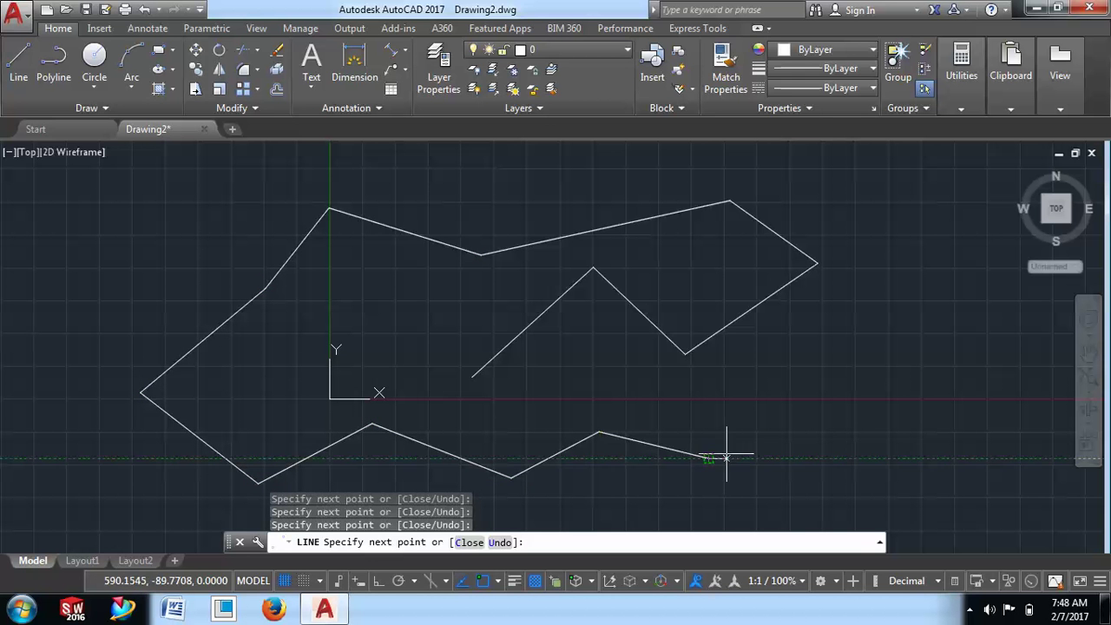
click(708, 457)
click(775, 406)
click(895, 423)
click(903, 360)
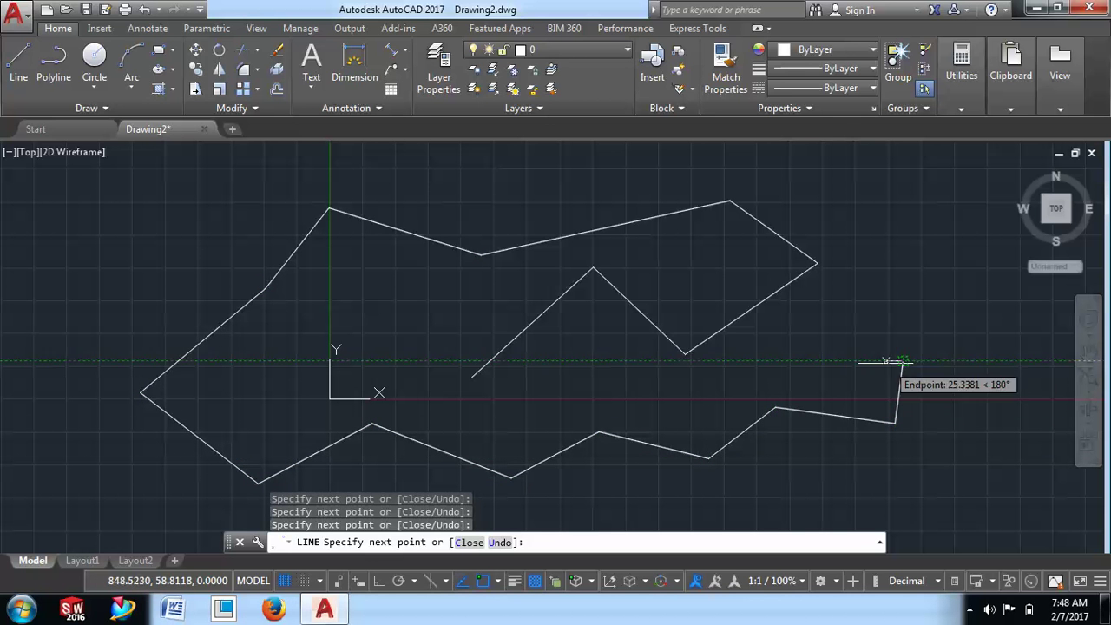
key(Escape)
middle_drag(877, 476, 541, 429)
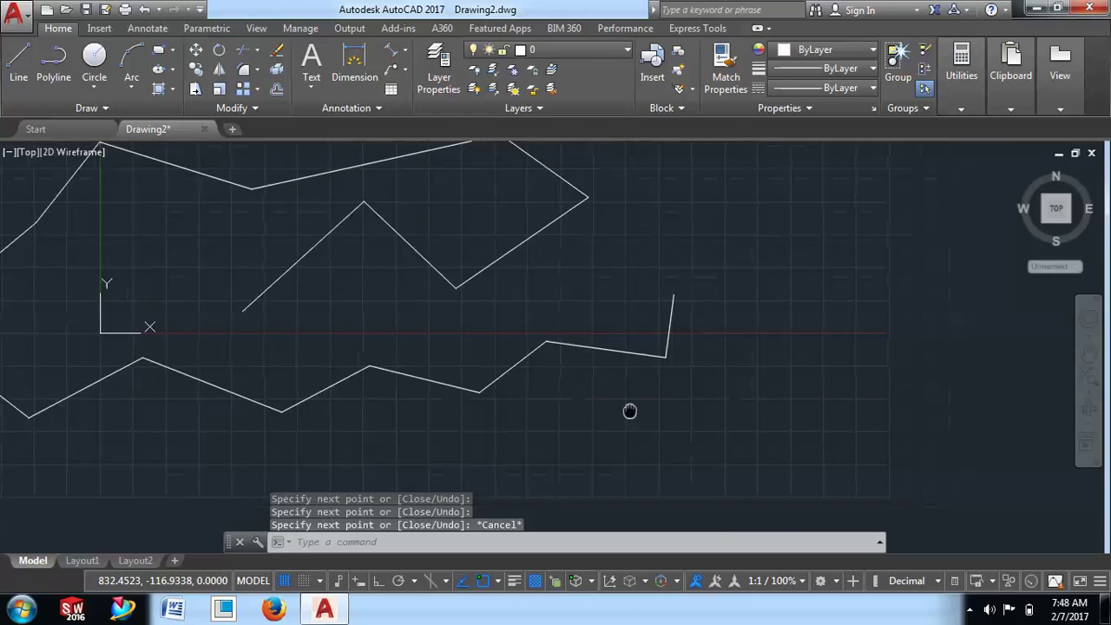
middle_drag(624, 425, 405, 449)
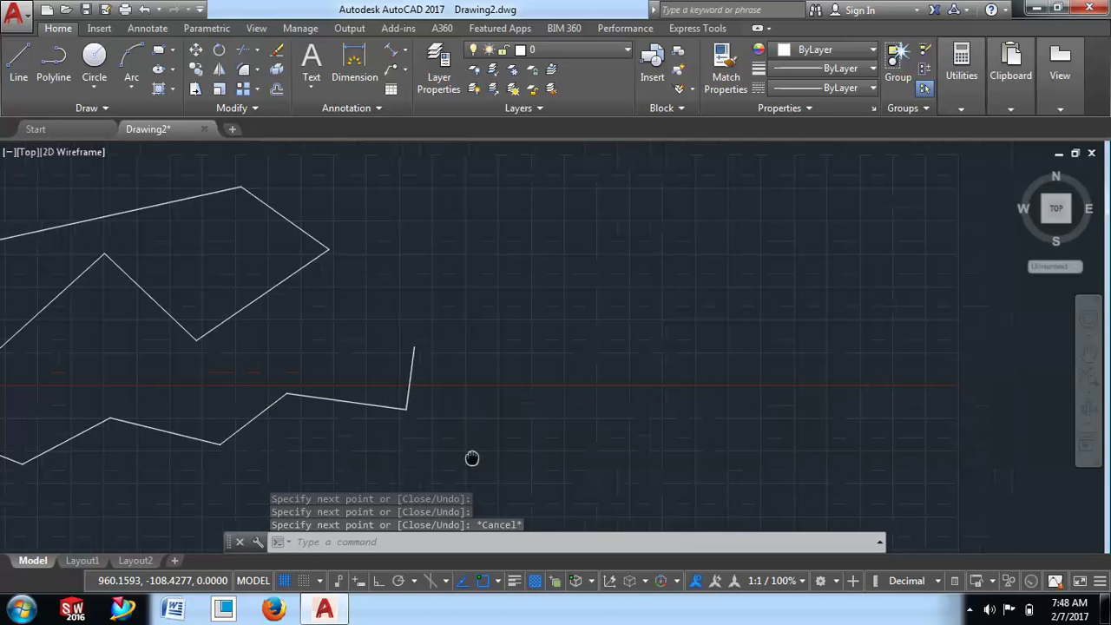
Draw a connected line chain with segment lengths 100, 50, 100, 50 and 60
click(18, 63)
click(381, 374)
text(100)
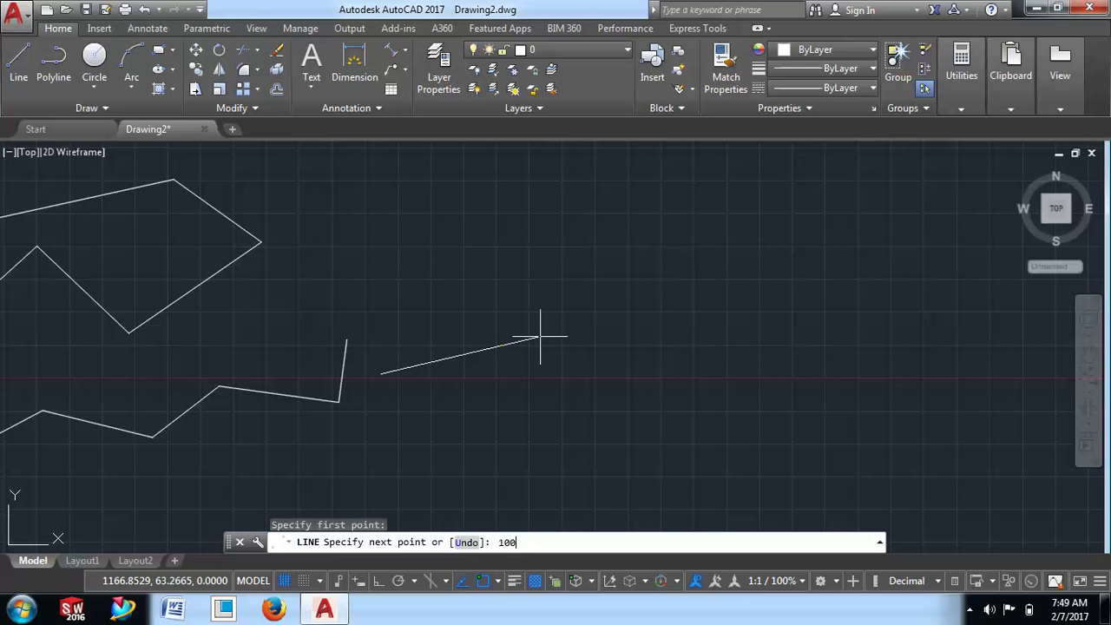
key(Return)
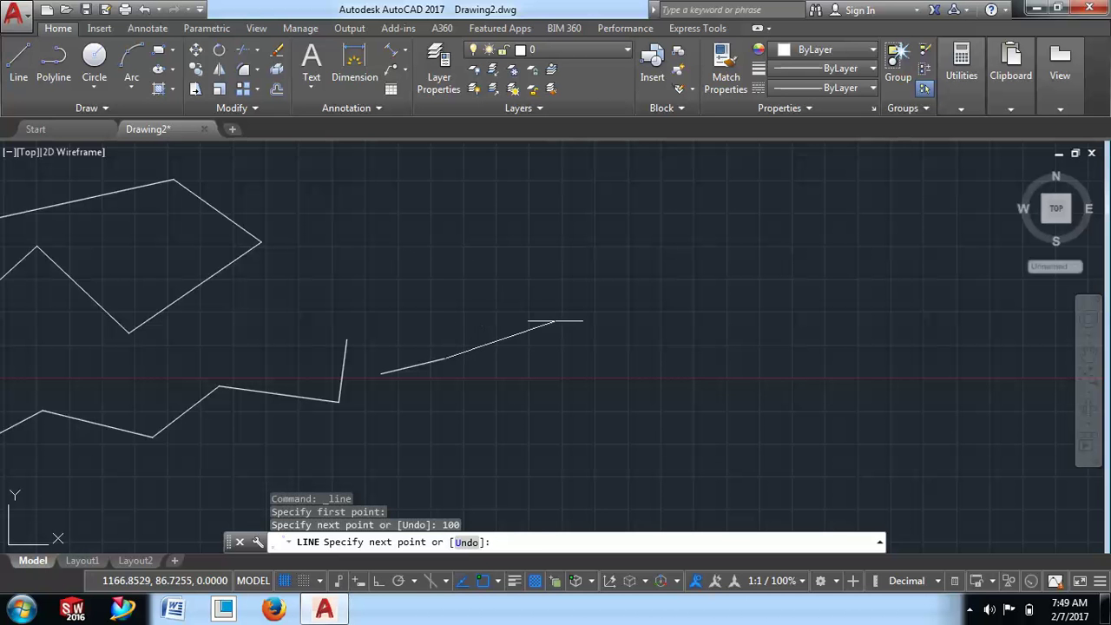
scroll(503, 400, up, 4)
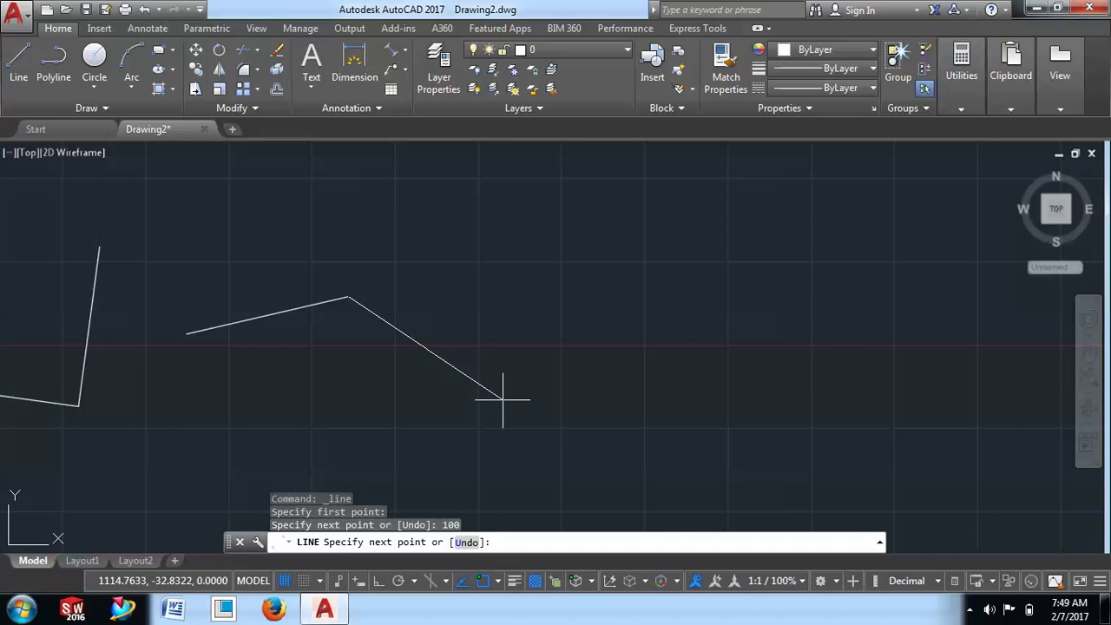
text(50)
key(Return)
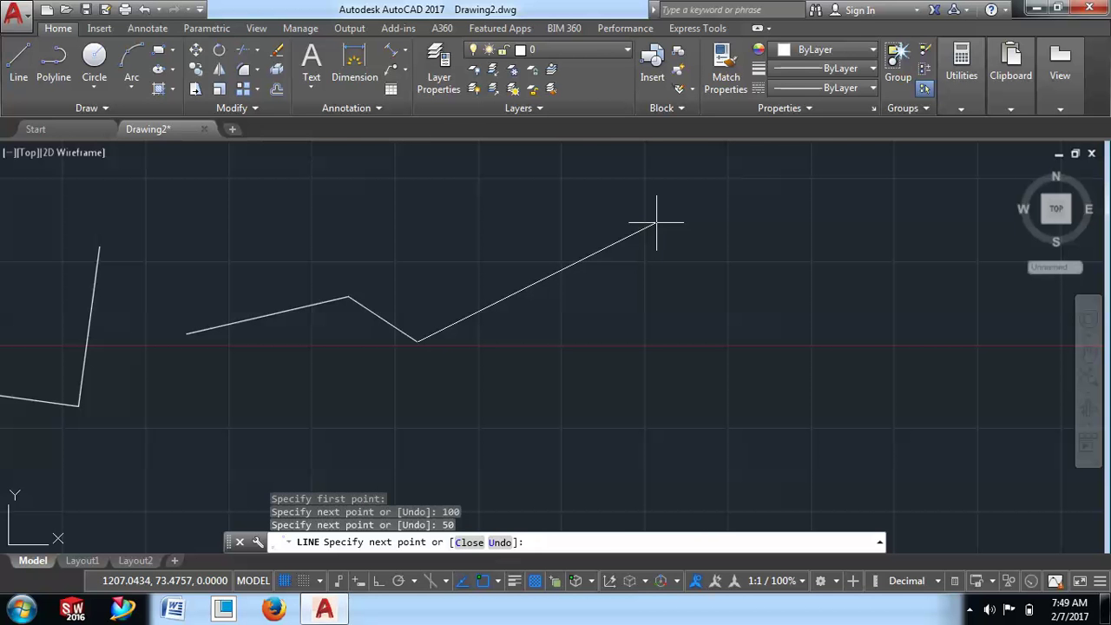
text(100)
key(Return)
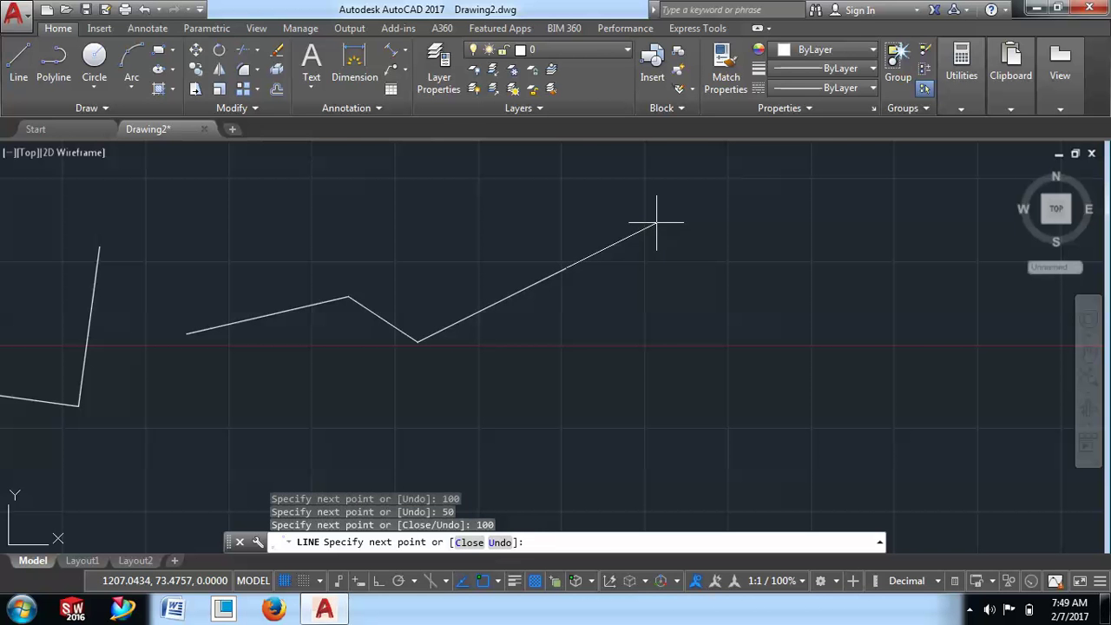
text(50)
key(Return)
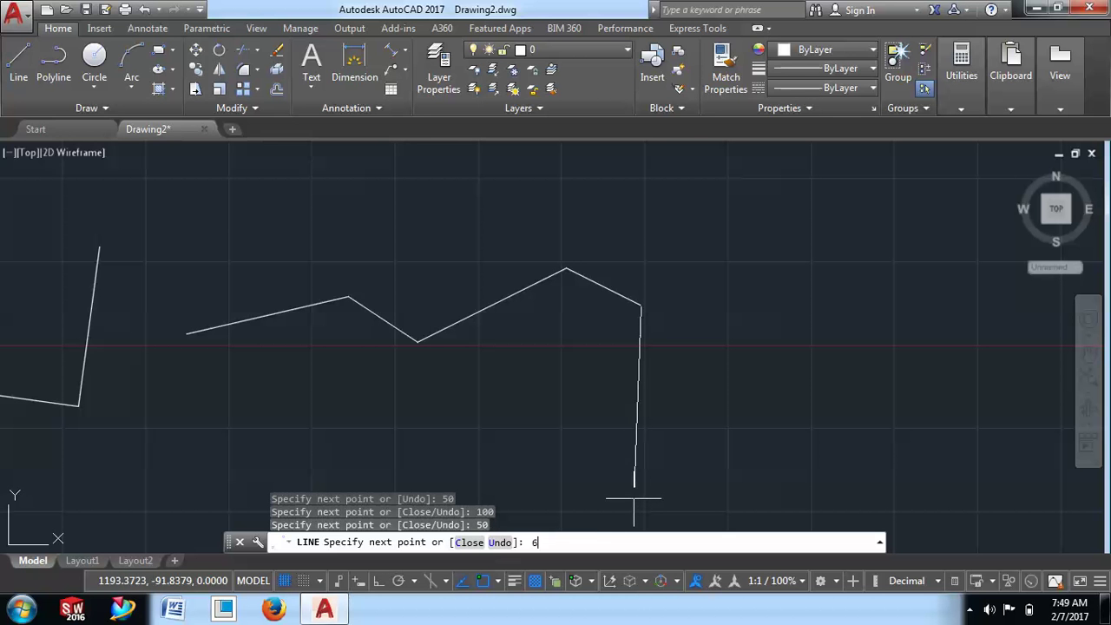
text(0)
key(Return)
key(Escape)
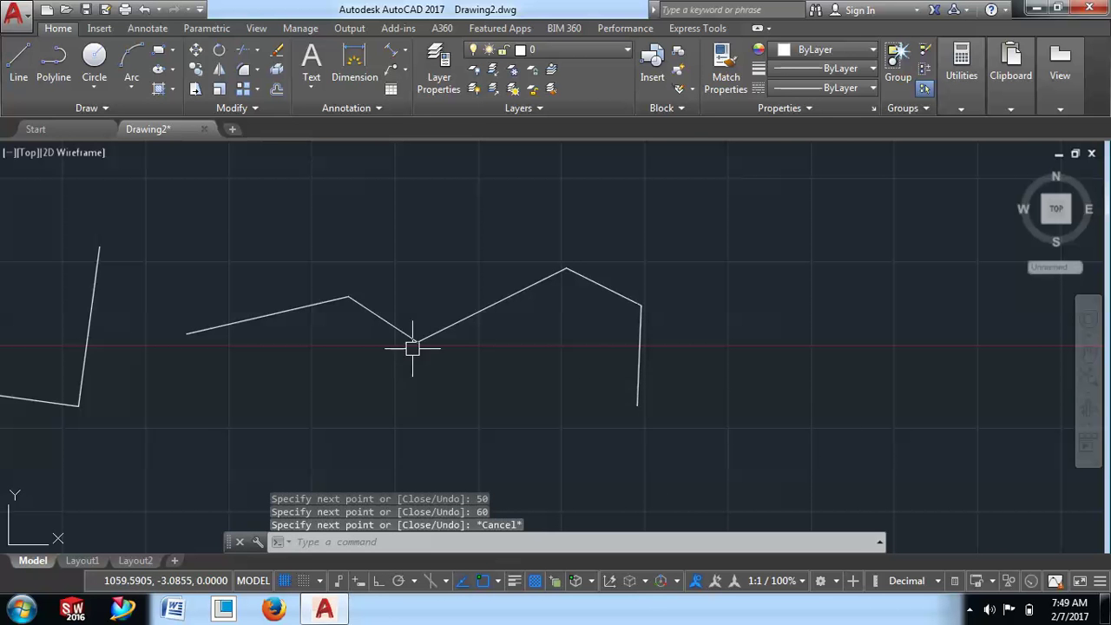
Zoom and pan around to inspect the zigzag and five-segment line chains
scroll(412, 348, up, 4)
scroll(416, 339, down, 8)
scroll(421, 352, up, 7)
scroll(422, 342, down, 8)
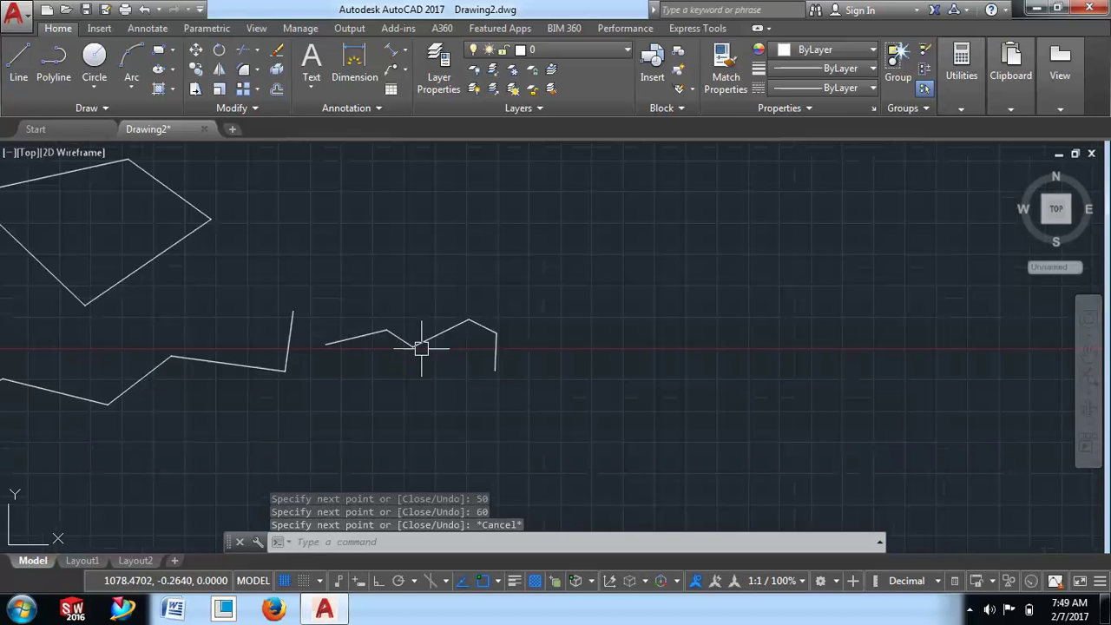
scroll(347, 343, down, 1)
scroll(330, 339, up, 6)
scroll(359, 341, up, 5)
scroll(547, 338, down, 10)
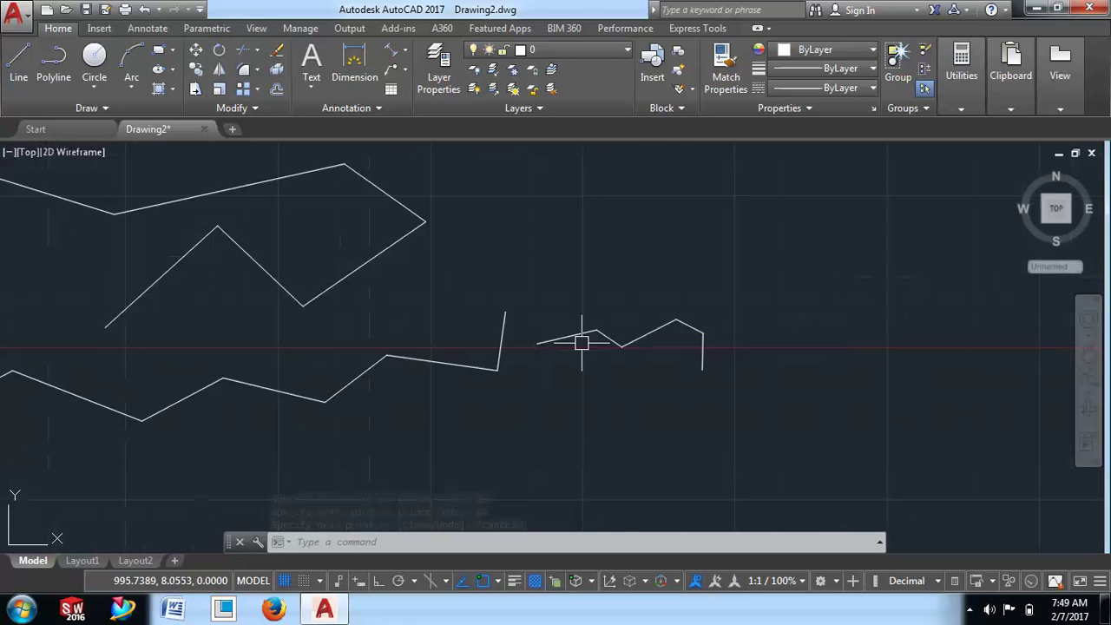
scroll(581, 343, down, 2)
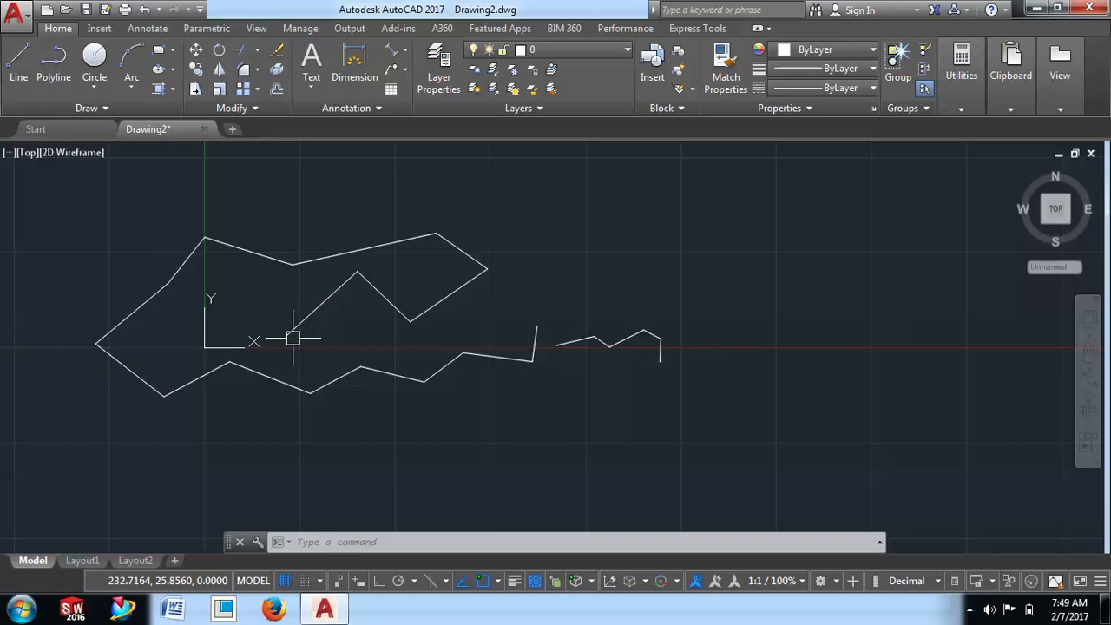
scroll(659, 367, up, 8)
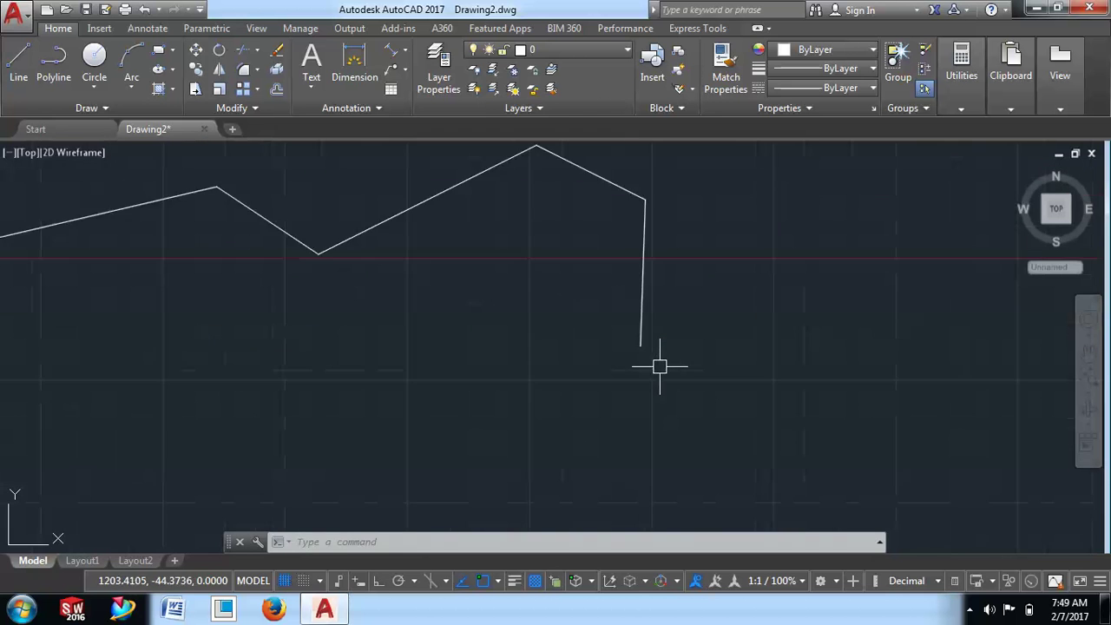
scroll(625, 338, up, 4)
scroll(578, 263, up, 3)
scroll(605, 303, up, 2)
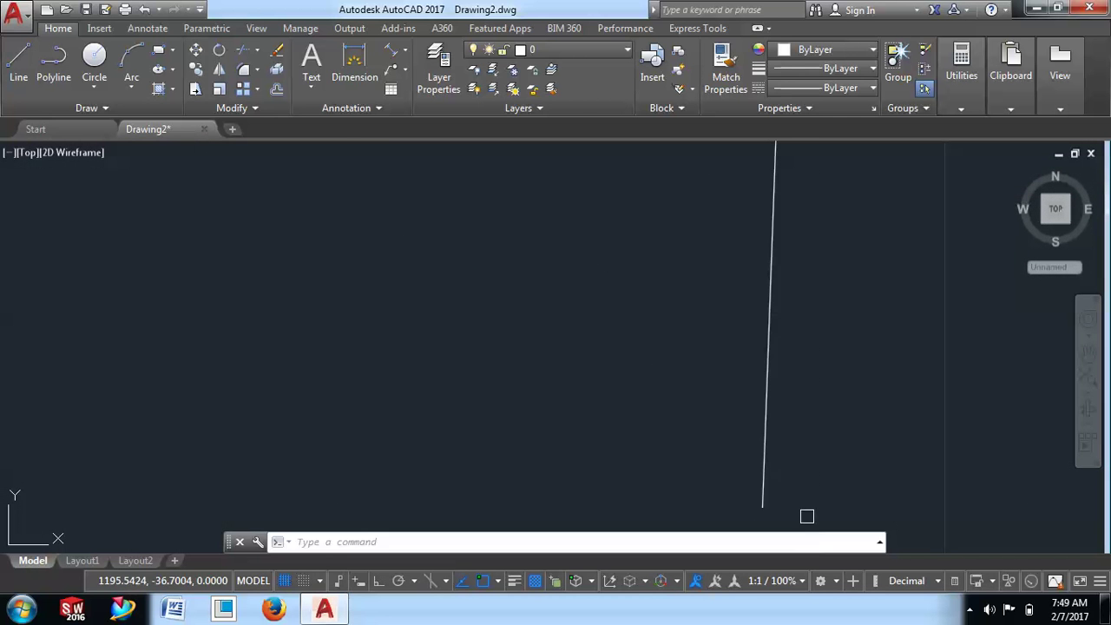
scroll(805, 510, up, 8)
scroll(491, 501, up, 2)
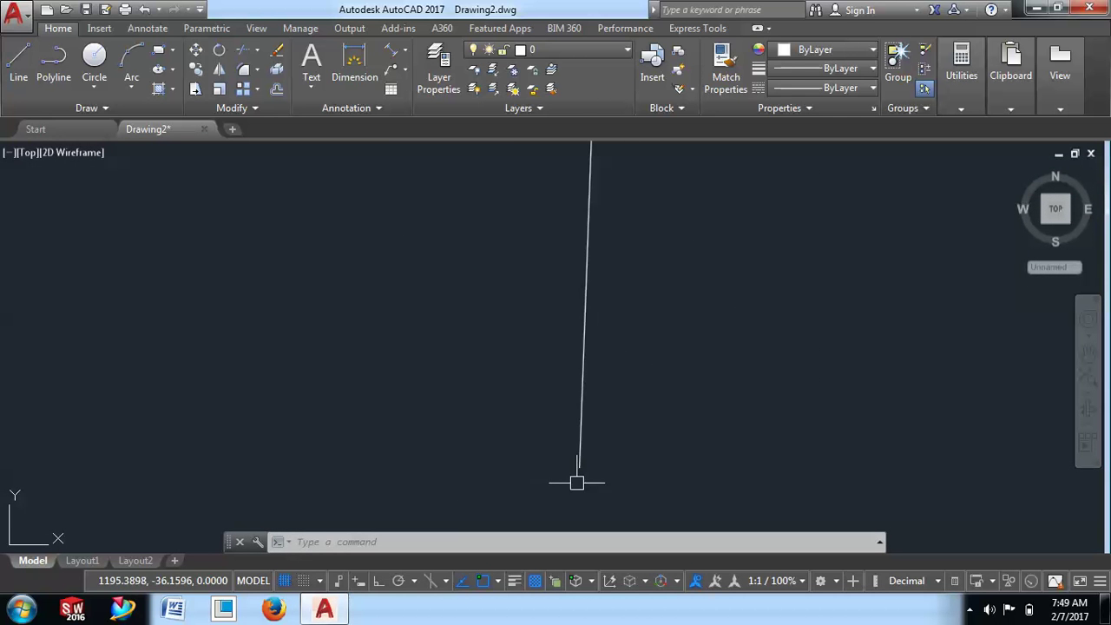
scroll(575, 455, up, 5)
scroll(392, 343, down, 2)
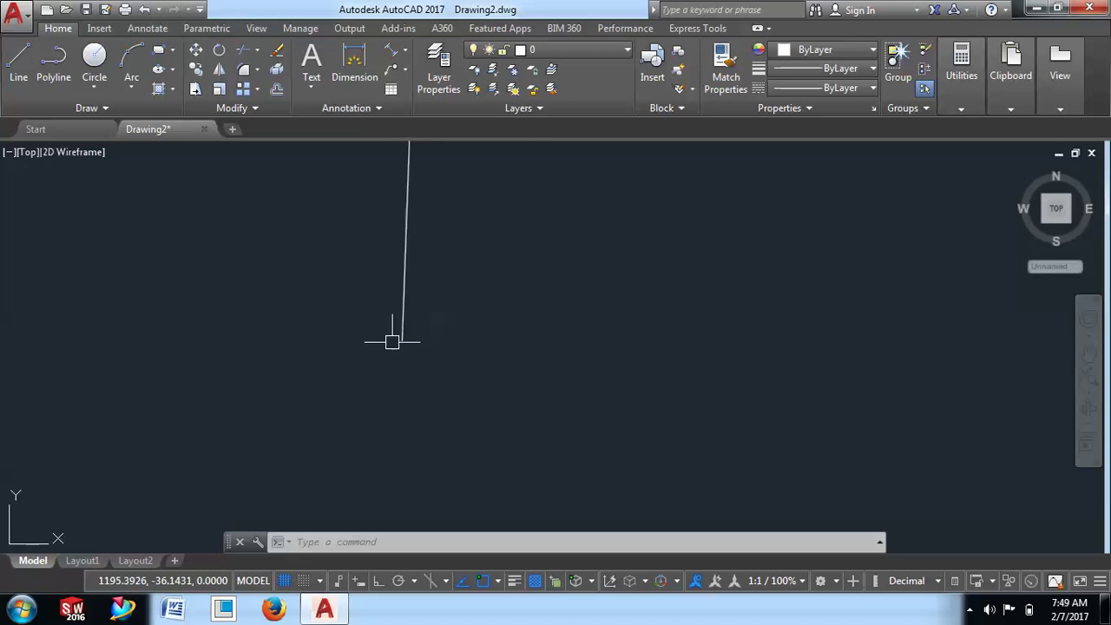
scroll(393, 343, down, 5)
scroll(393, 343, down, 3)
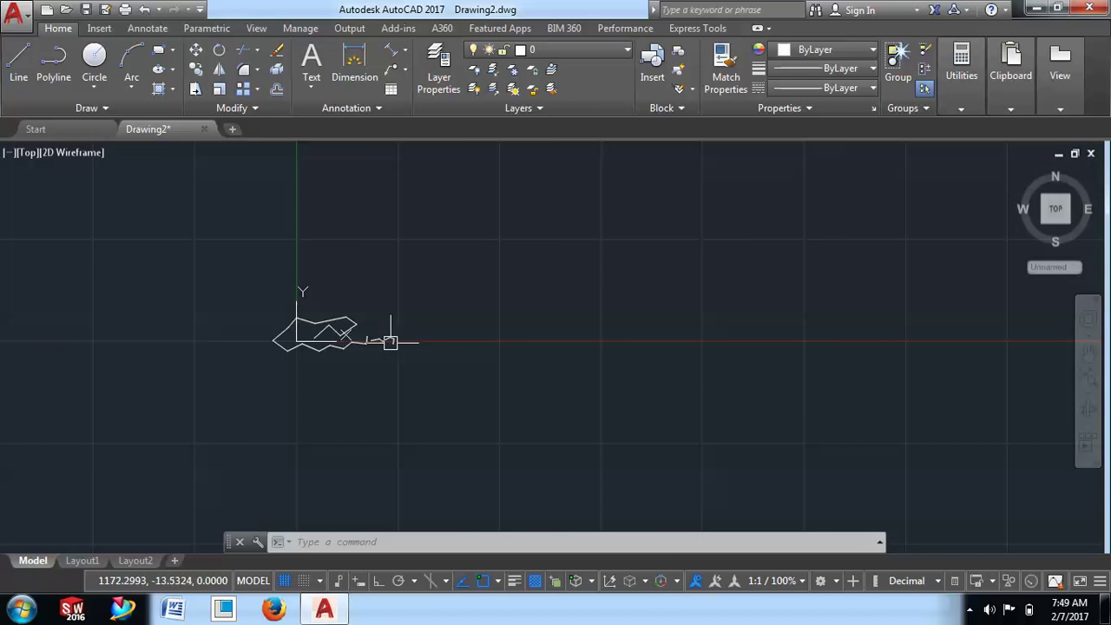
scroll(350, 324, up, 3)
scroll(351, 324, up, 3)
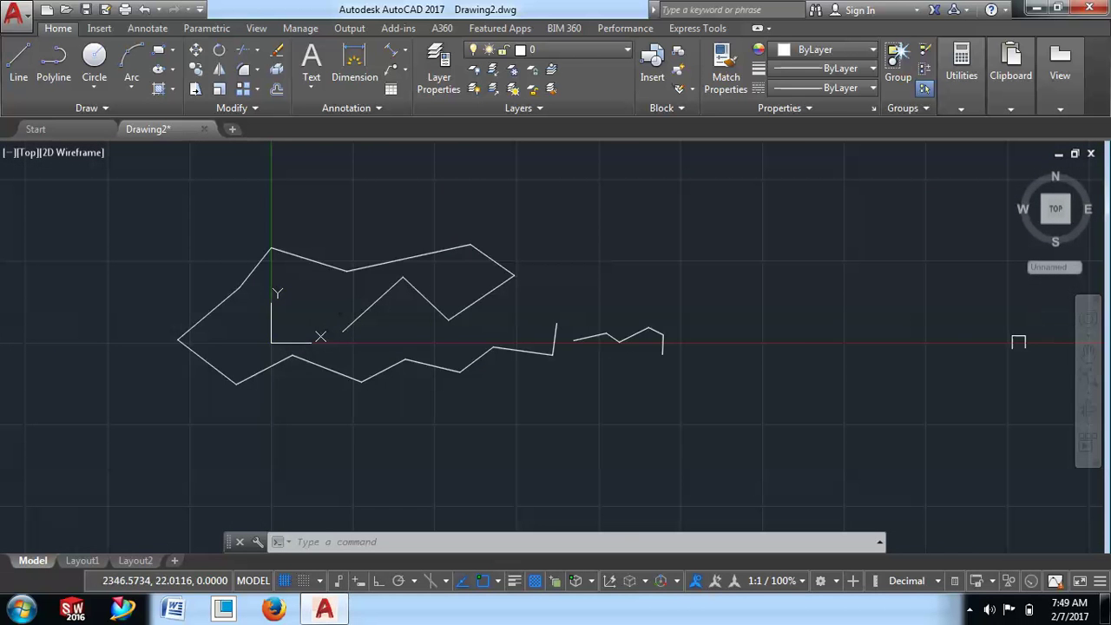
scroll(1018, 342, up, 5)
scroll(971, 351, down, 2)
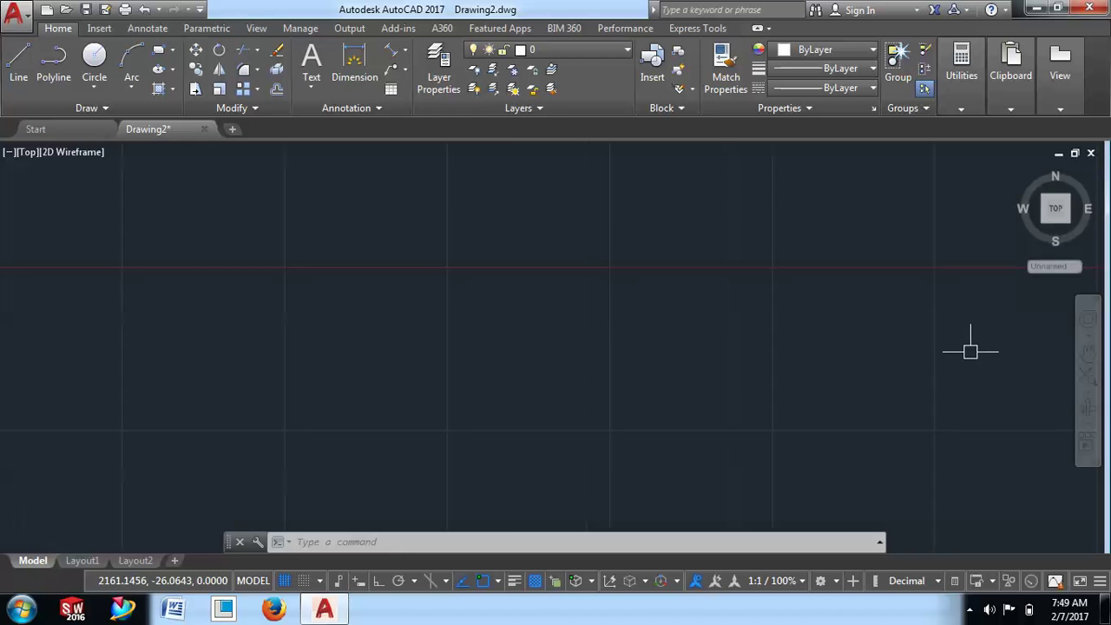
scroll(967, 352, down, 3)
scroll(922, 345, down, 2)
scroll(844, 312, up, 3)
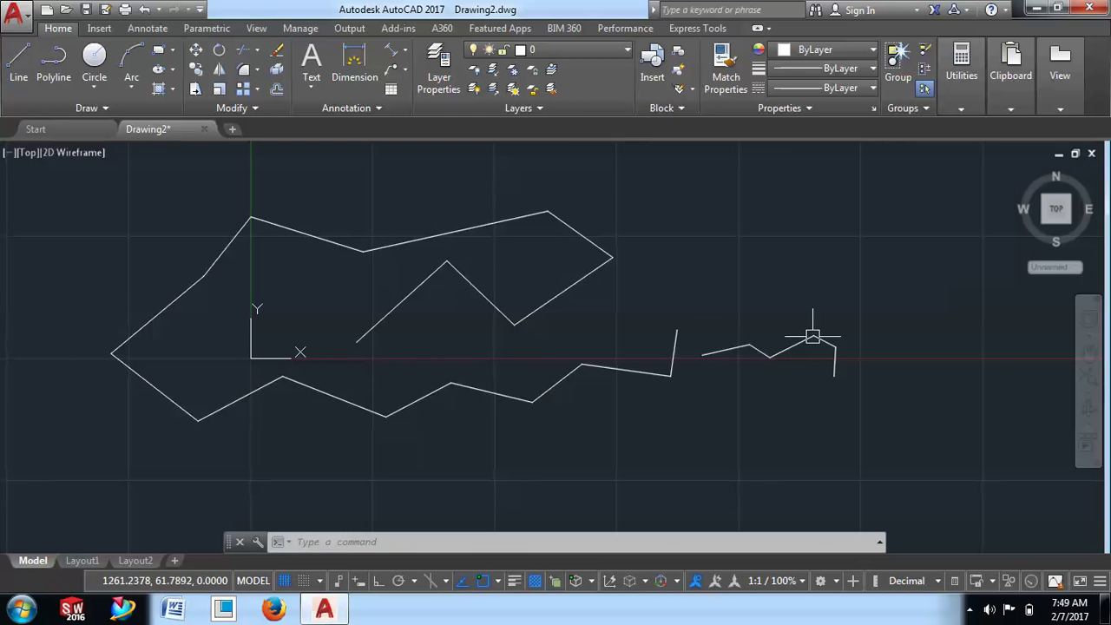
mouse_move(714, 309)
middle_down()
mouse_move(629, 335)
mouse_move(843, 367)
mouse_move(464, 414)
mouse_move(550, 235)
mouse_move(815, 294)
mouse_move(516, 419)
mouse_move(647, 258)
mouse_move(744, 347)
mouse_move(572, 458)
mouse_move(454, 318)
mouse_move(476, 397)
mouse_move(476, 377)
middle_up()
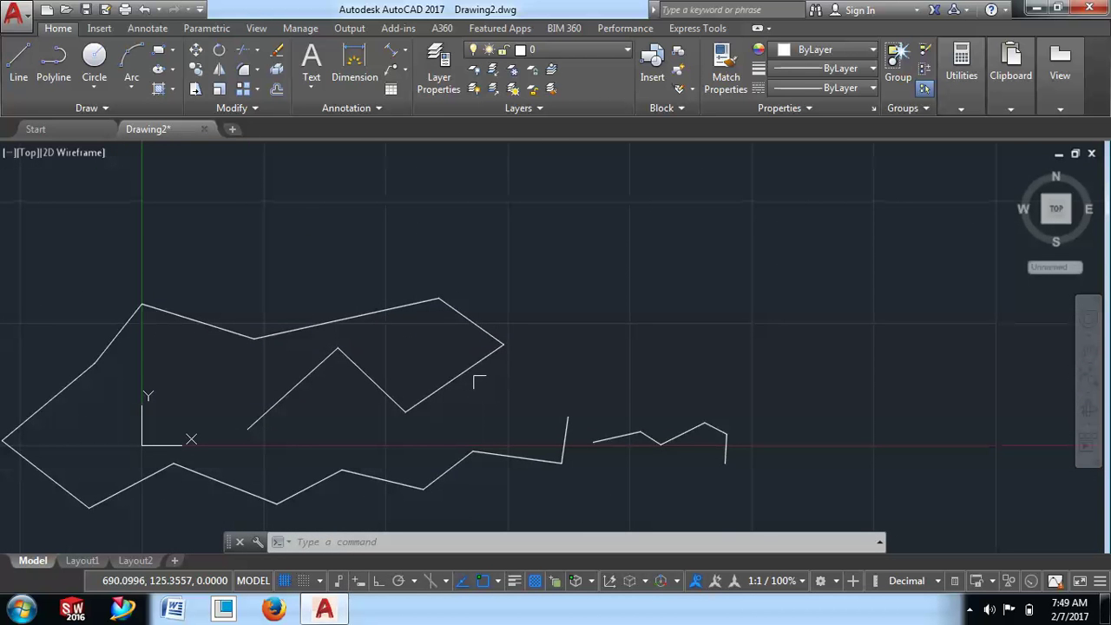
Zoom to extents, then pan so empty canvas right of the sketch fills the view
middle_click(587, 273)
middle_click(587, 273)
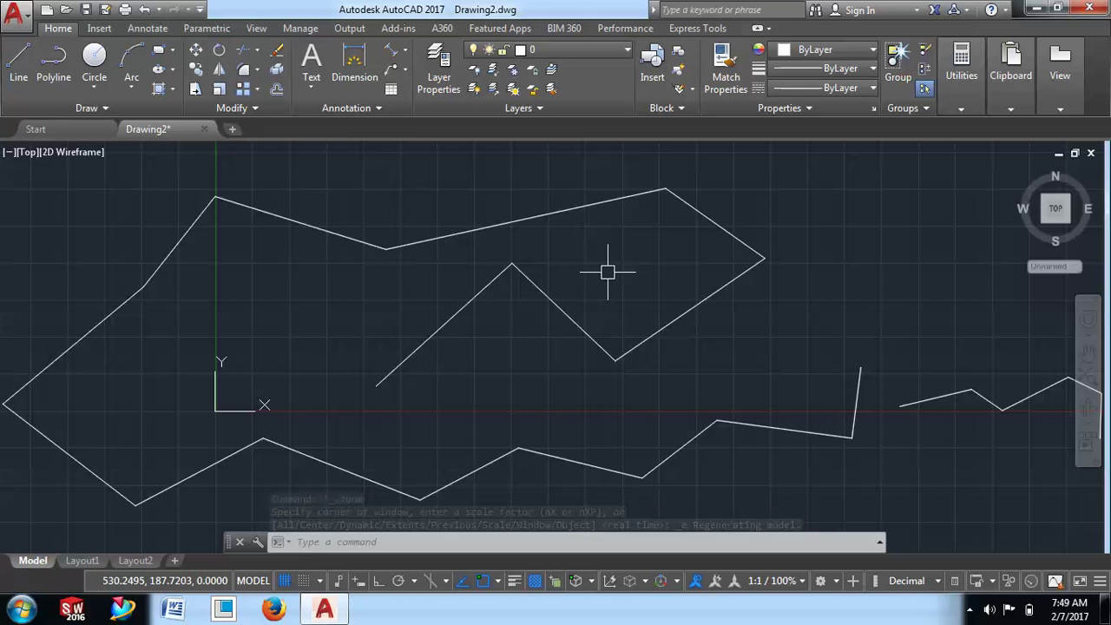
scroll(590, 260, down, 2)
scroll(535, 284, down, 2)
middle_click(515, 309)
middle_click(516, 309)
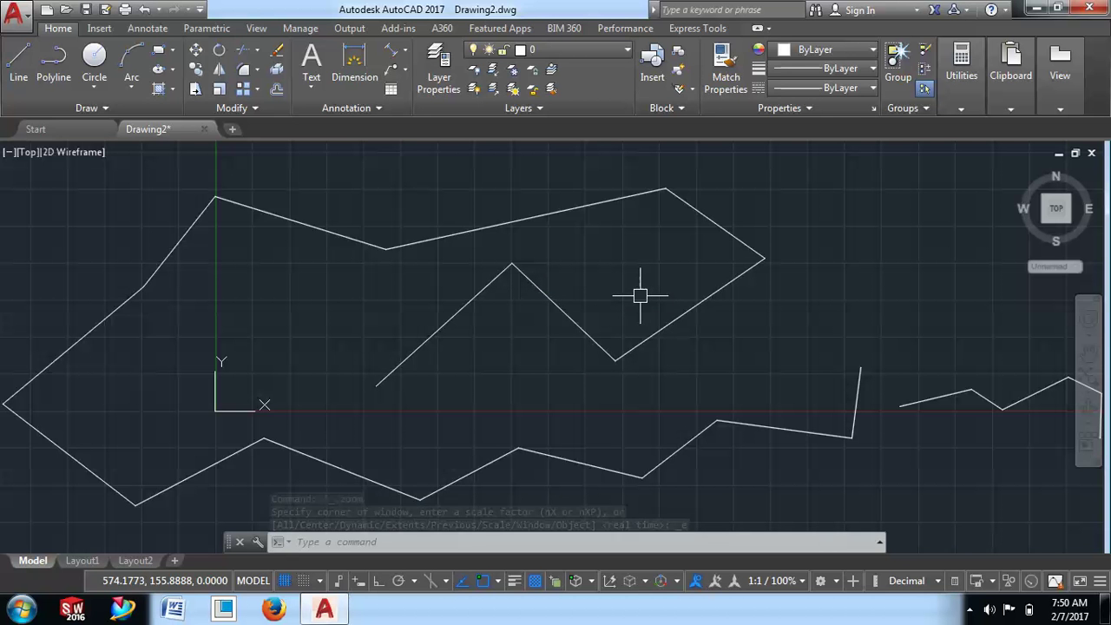
scroll(626, 283, down, 3)
middle_drag(620, 265, 35, 334)
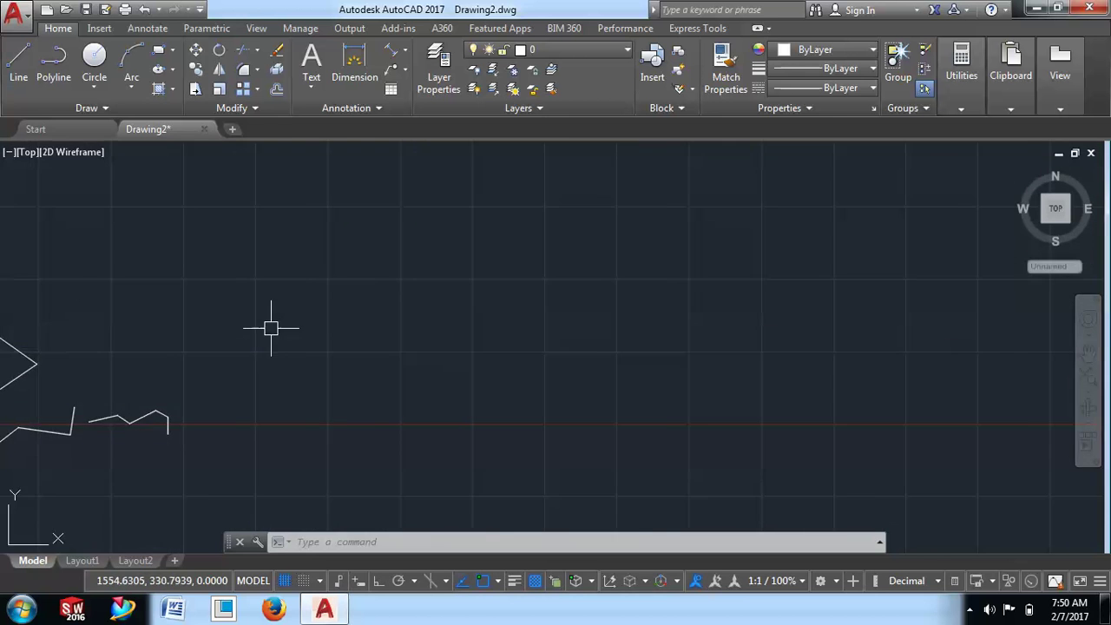
Draw a single 100-long line in the empty area and turn on Ortho mode
click(18, 57)
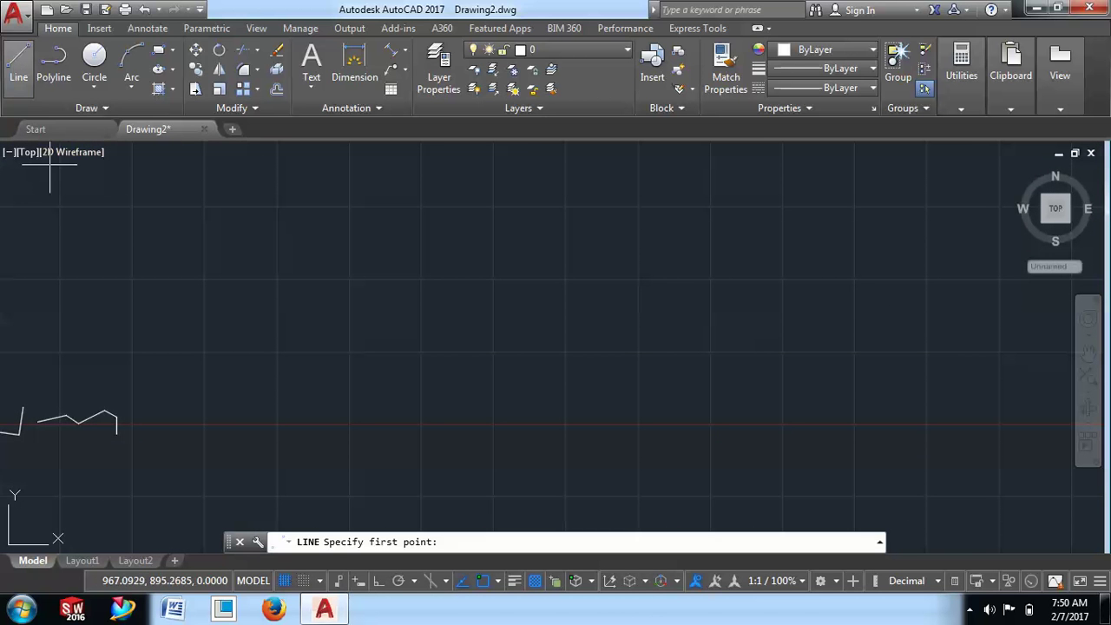
click(216, 416)
scroll(225, 473, up, 2)
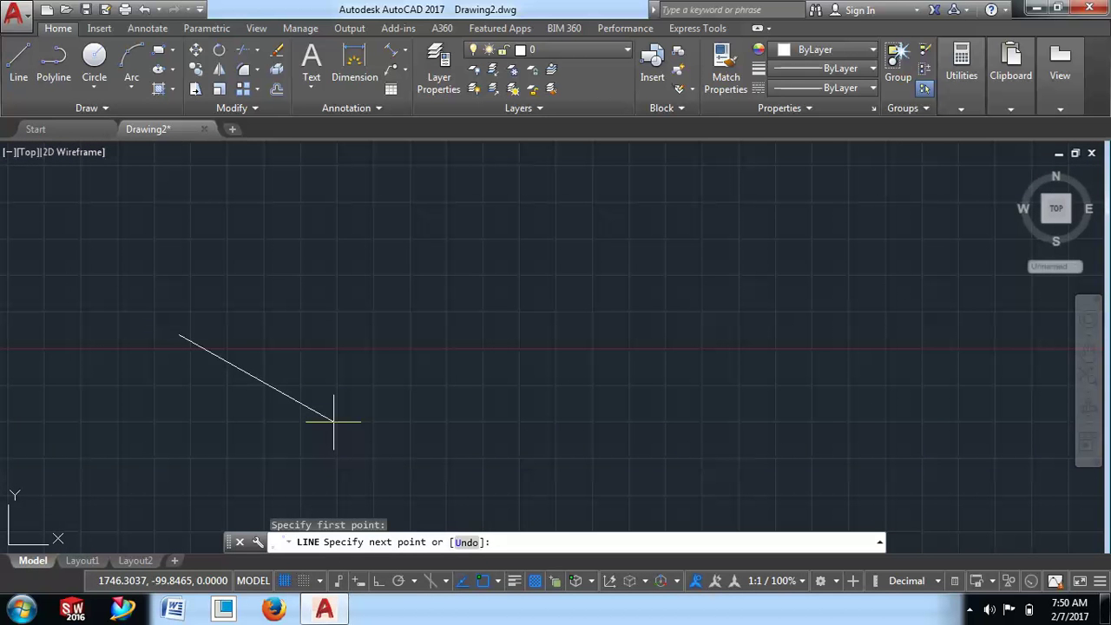
text(100)
key(Return)
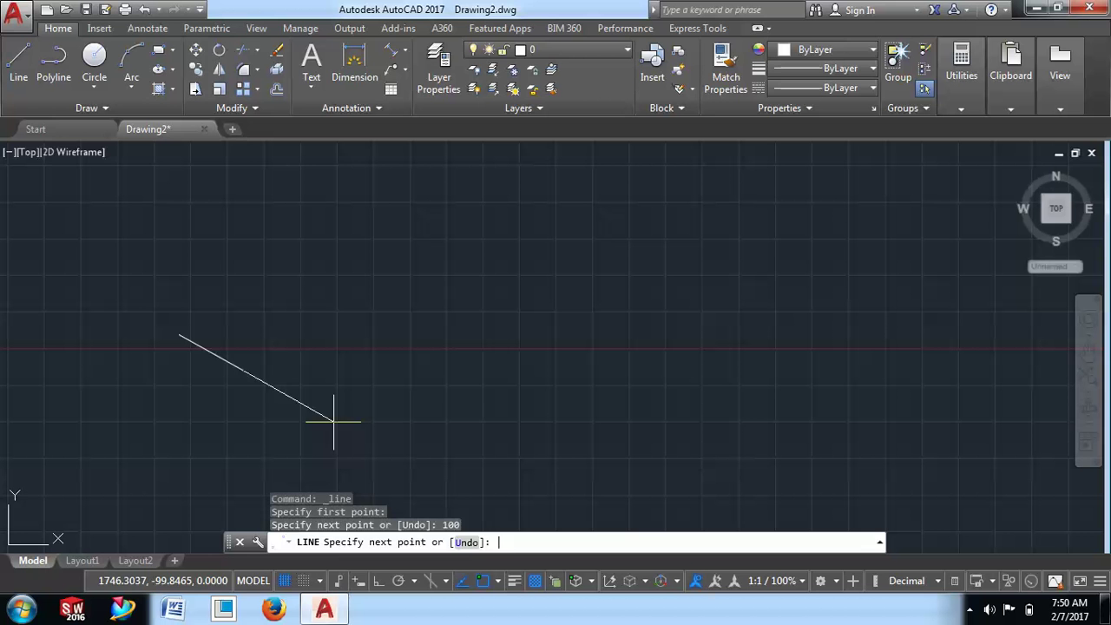
key(Escape)
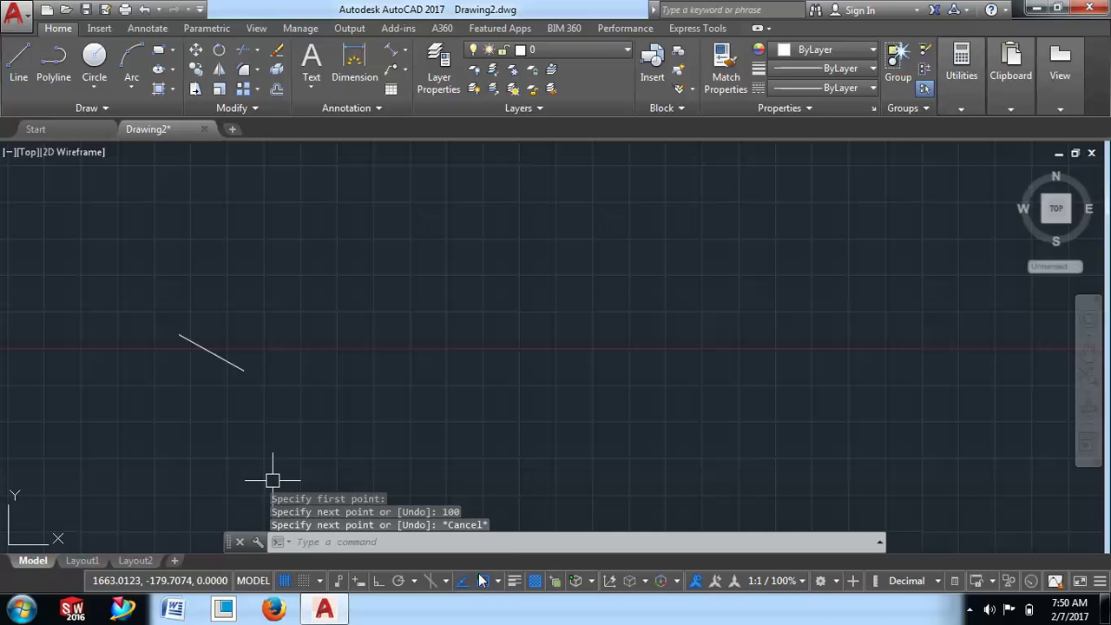
click(384, 581)
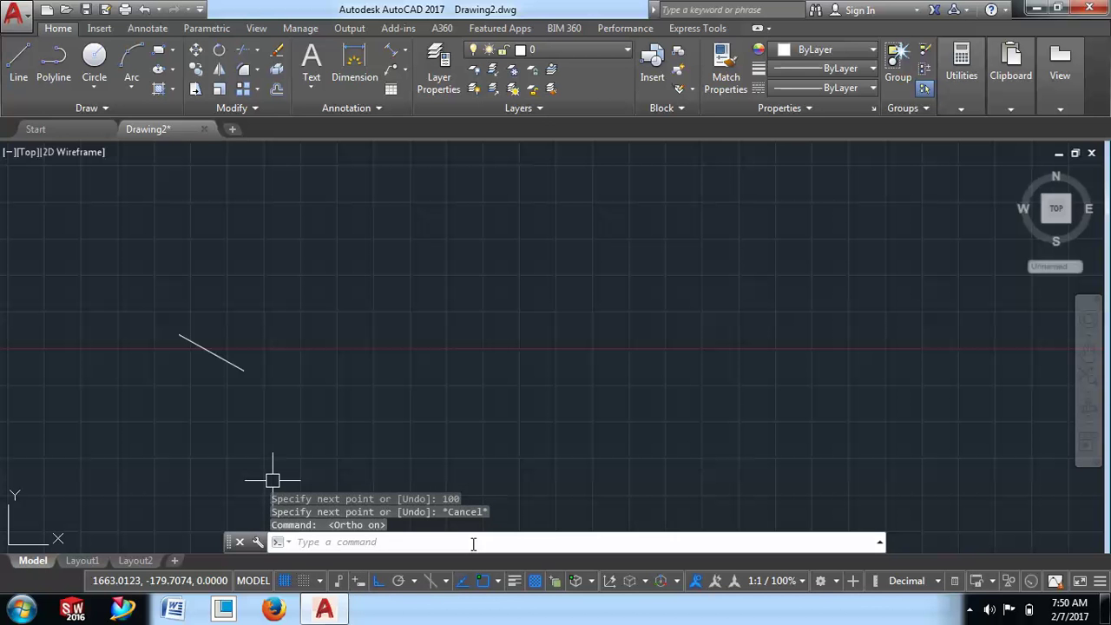
Start the square at its first corner and draw the 100-unit bottom edge with Ortho on
click(18, 65)
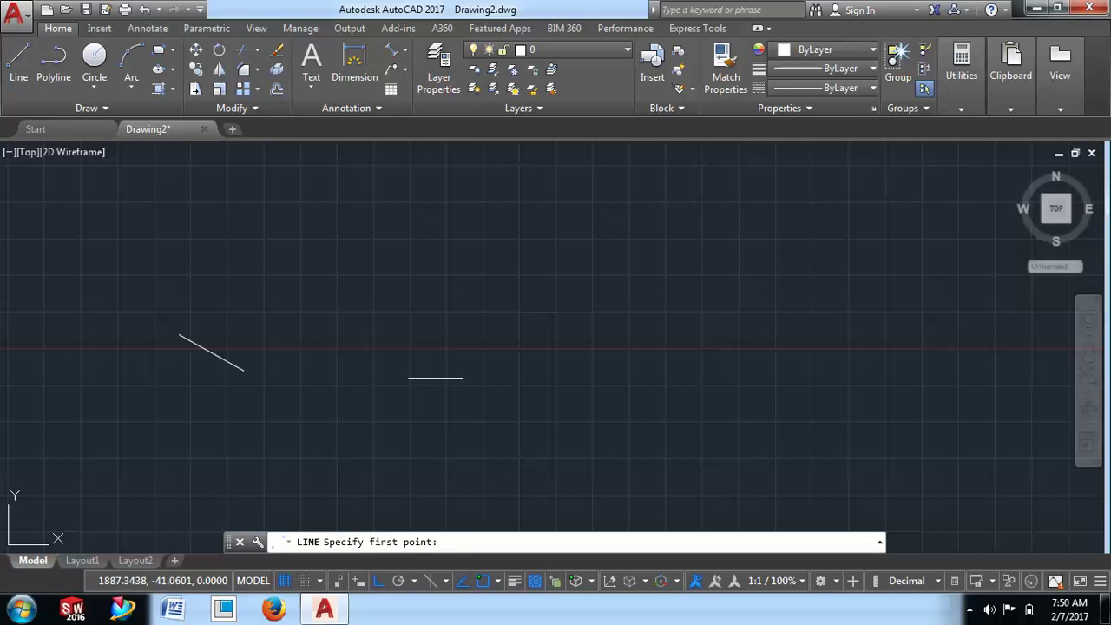
click(436, 378)
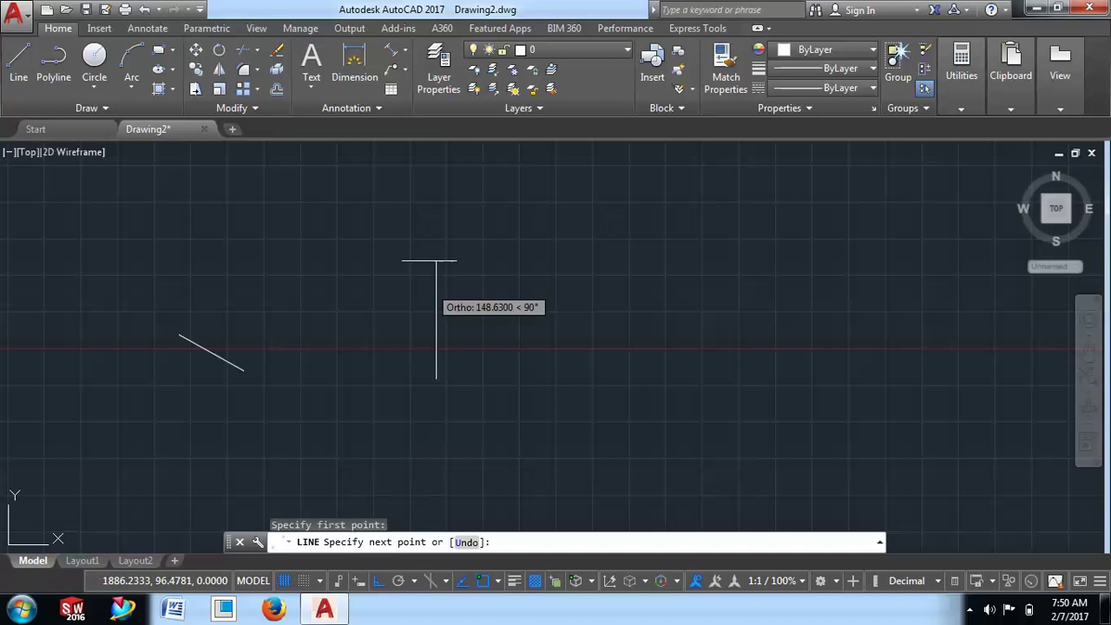
click(379, 581)
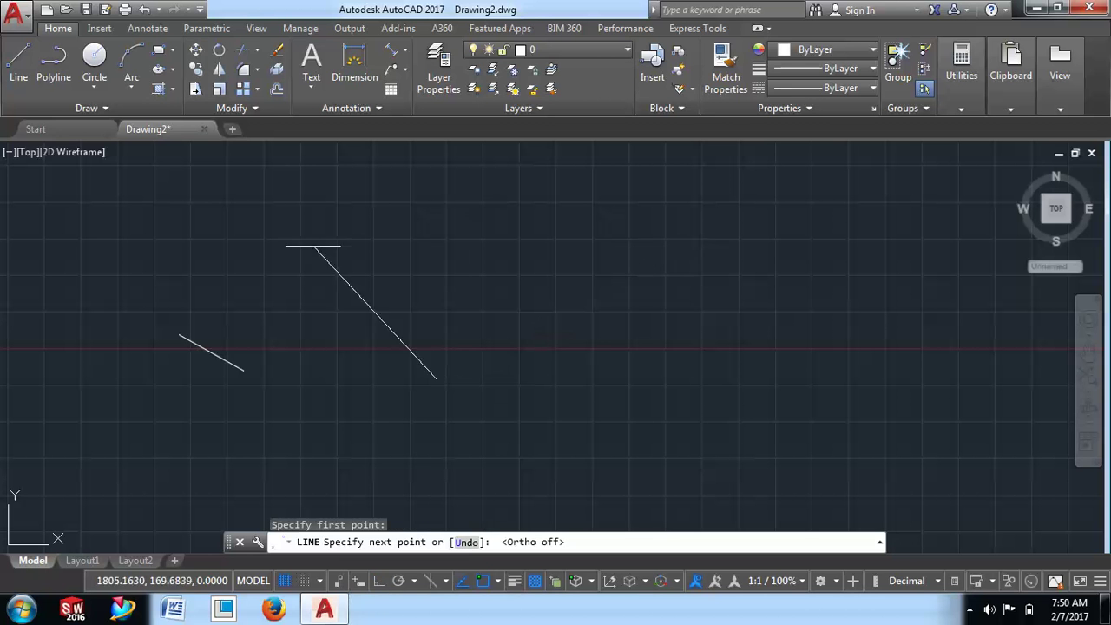
click(378, 580)
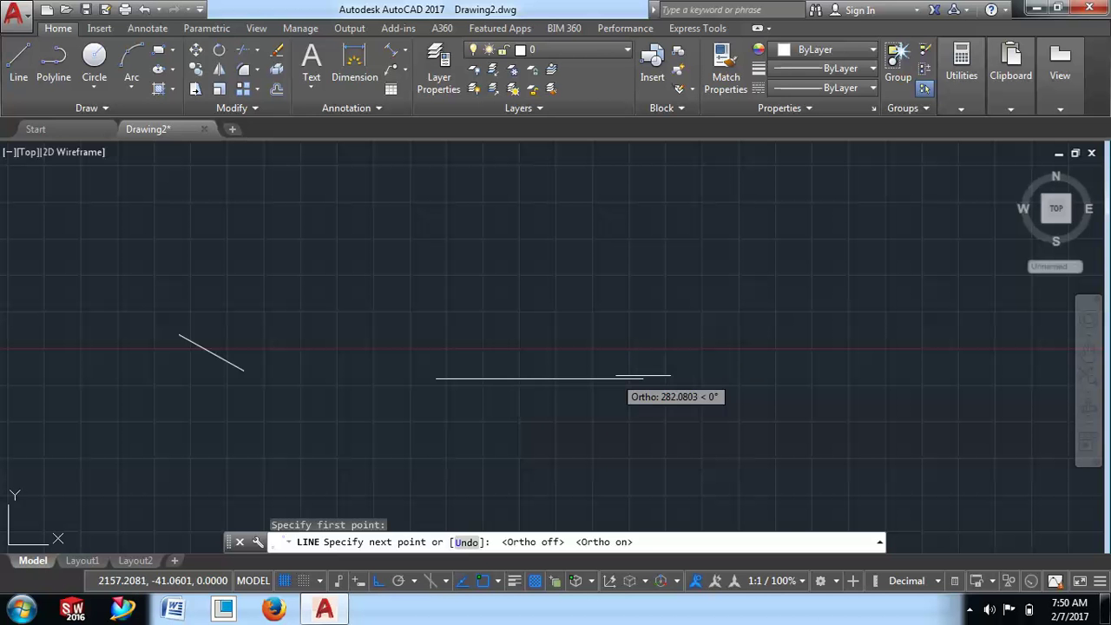
text(100)
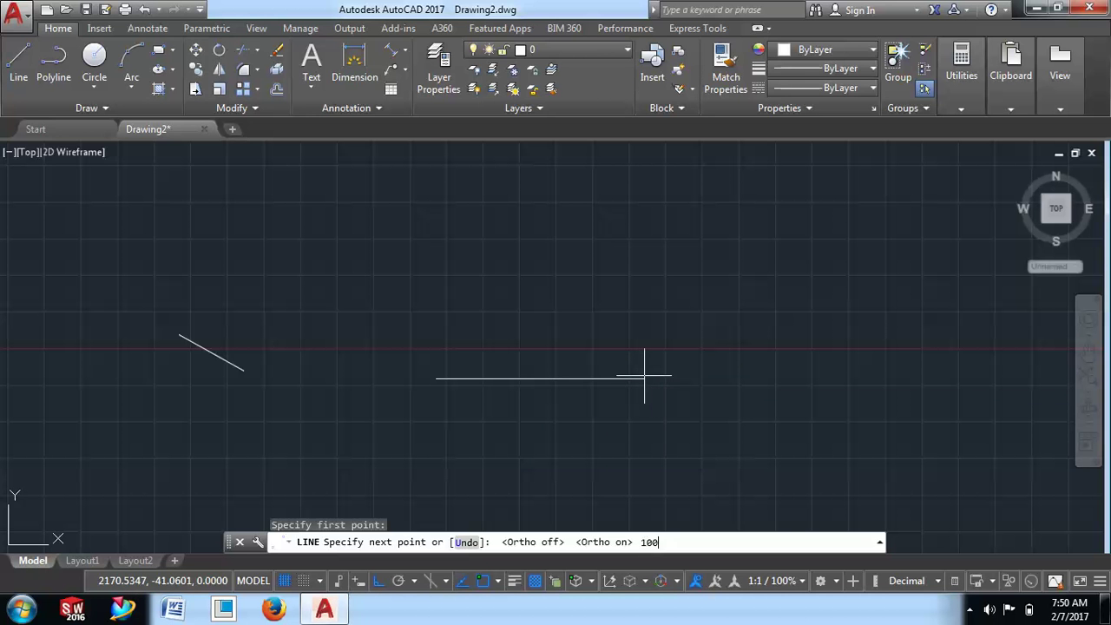
key(Return)
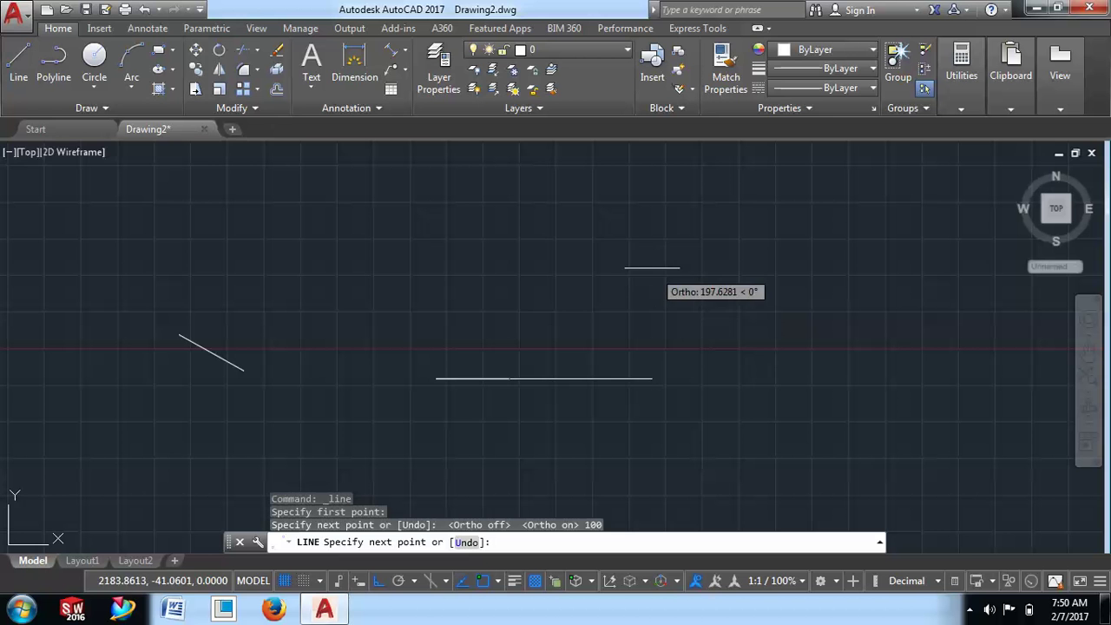
scroll(595, 373, up, 6)
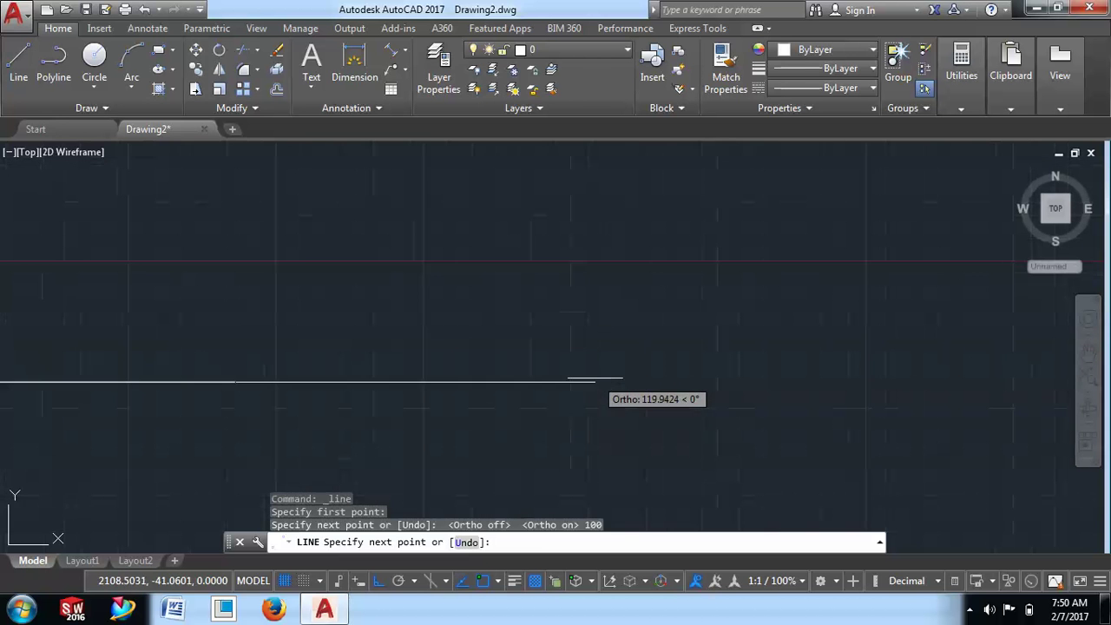
middle_drag(595, 379, 923, 373)
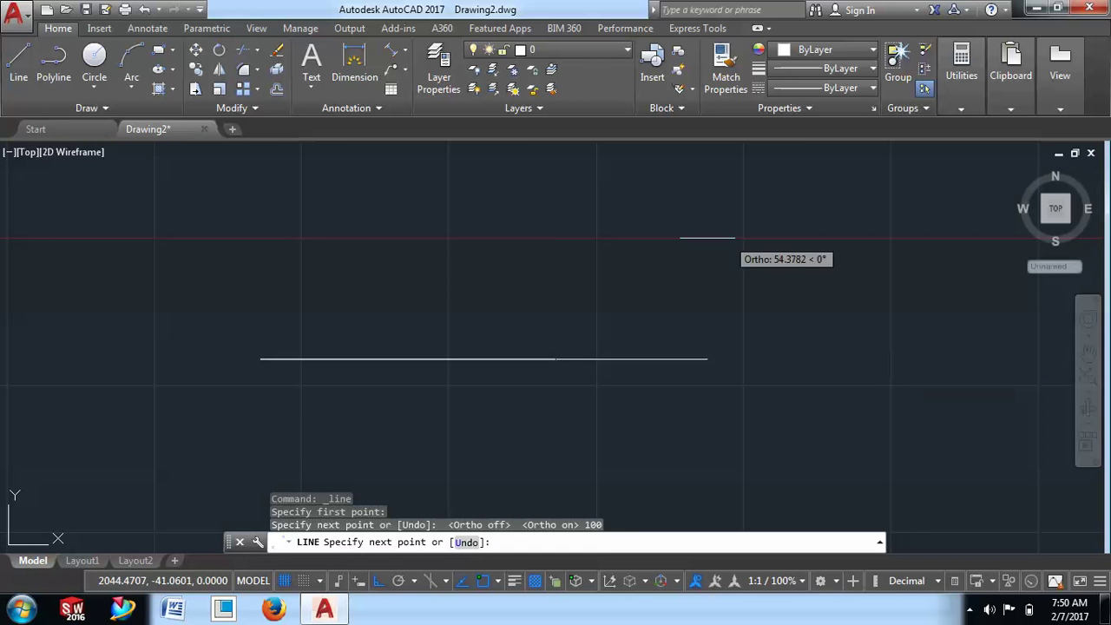
Complete the 100 by 100 square with its right, top and left sides
scroll(657, 410, down, 4)
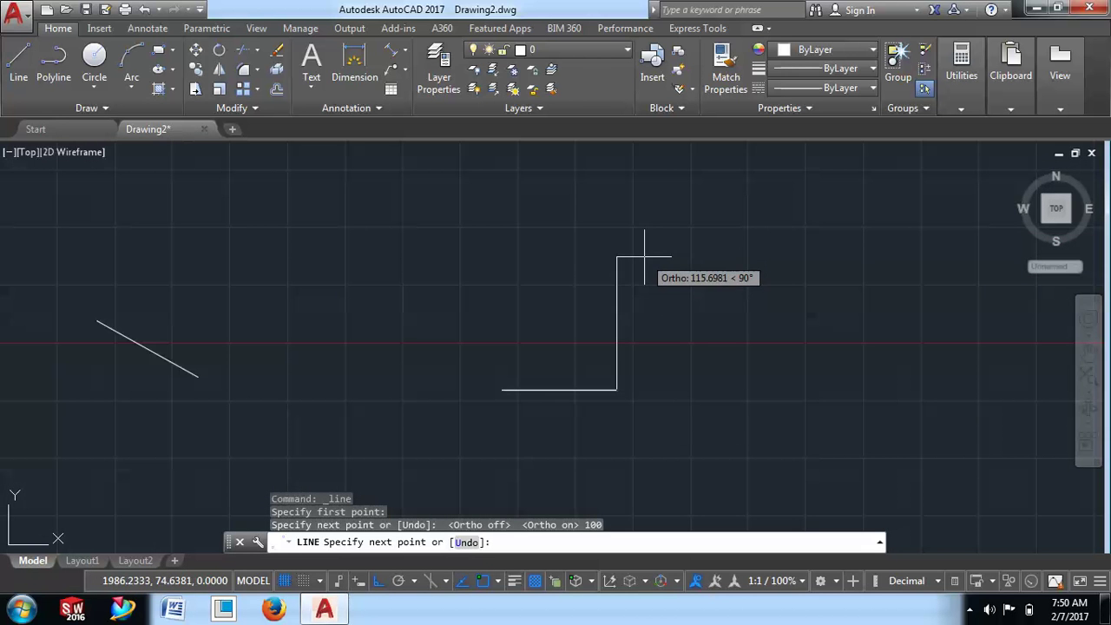
text(10)
key(Return)
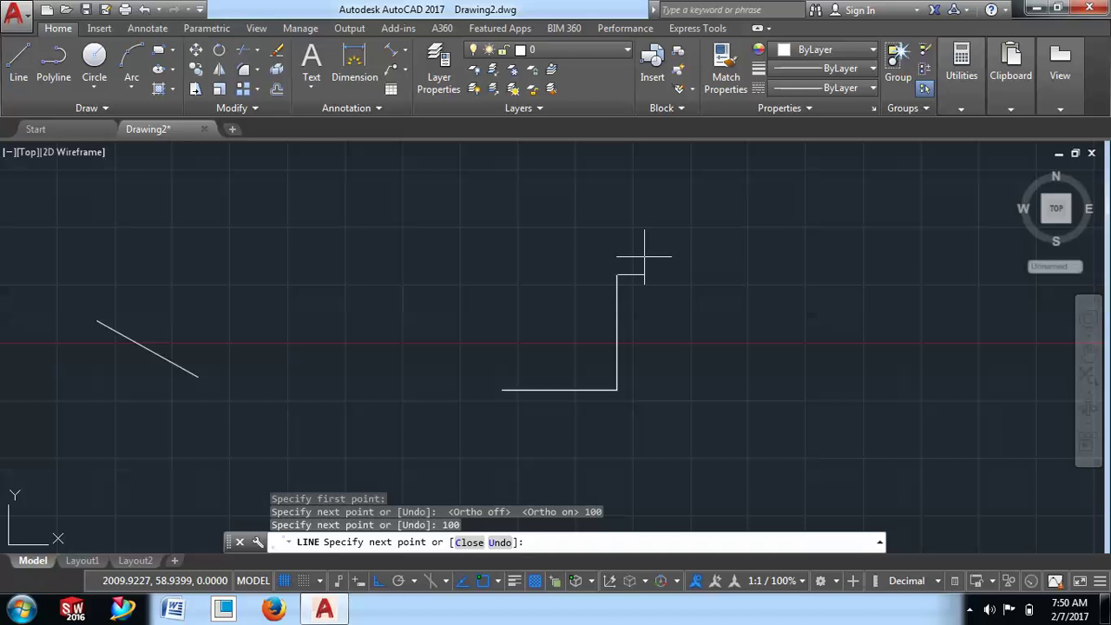
text(100)
key(Return)
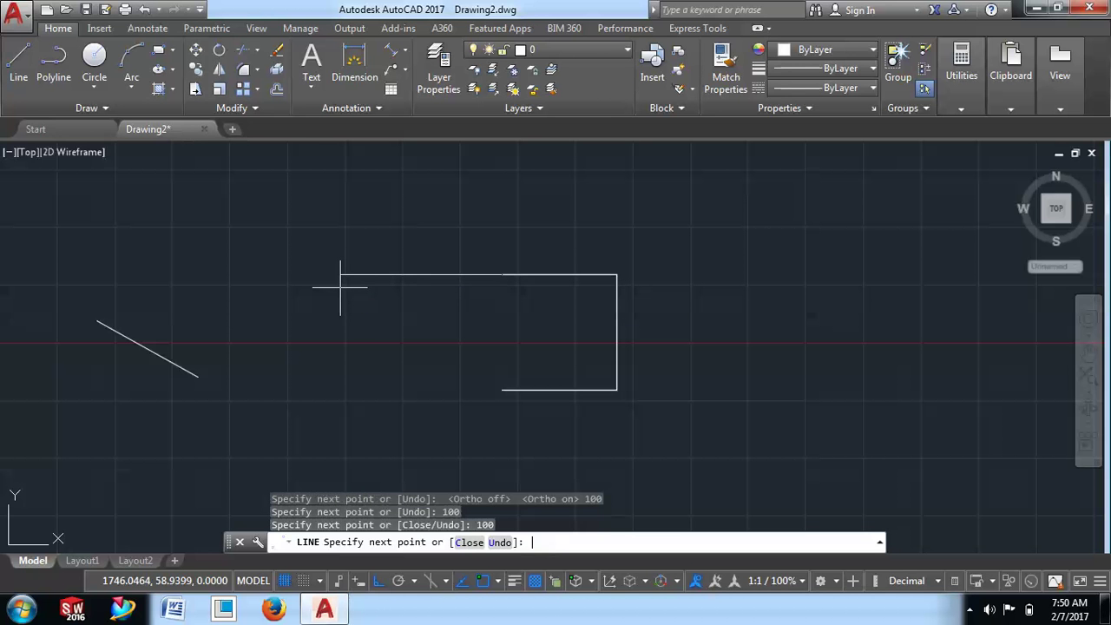
text(11)
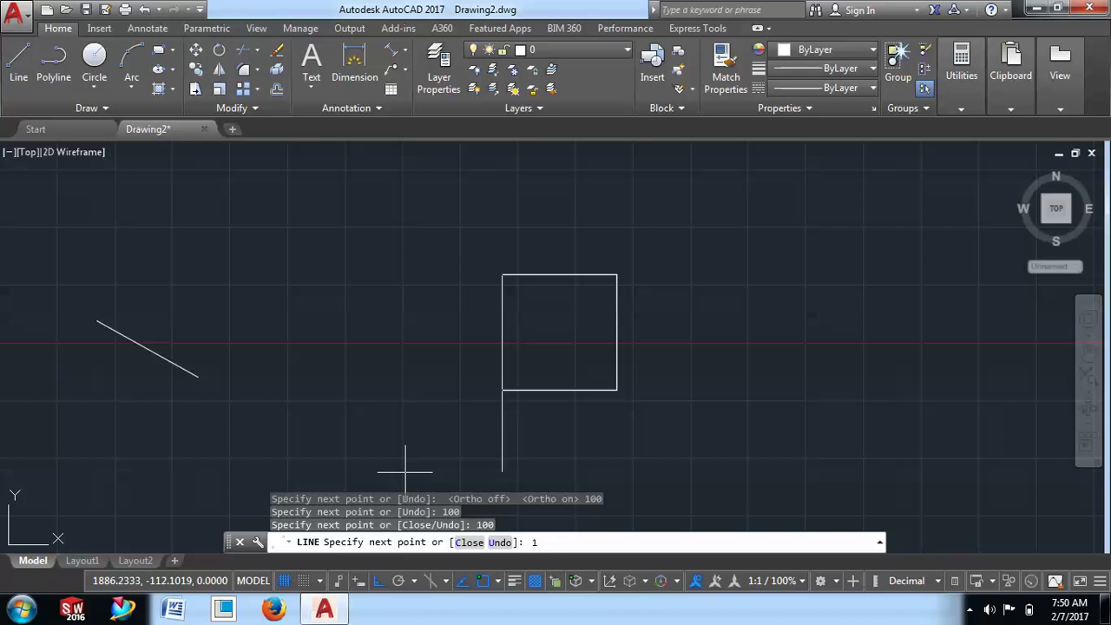
key(Return)
key(Escape)
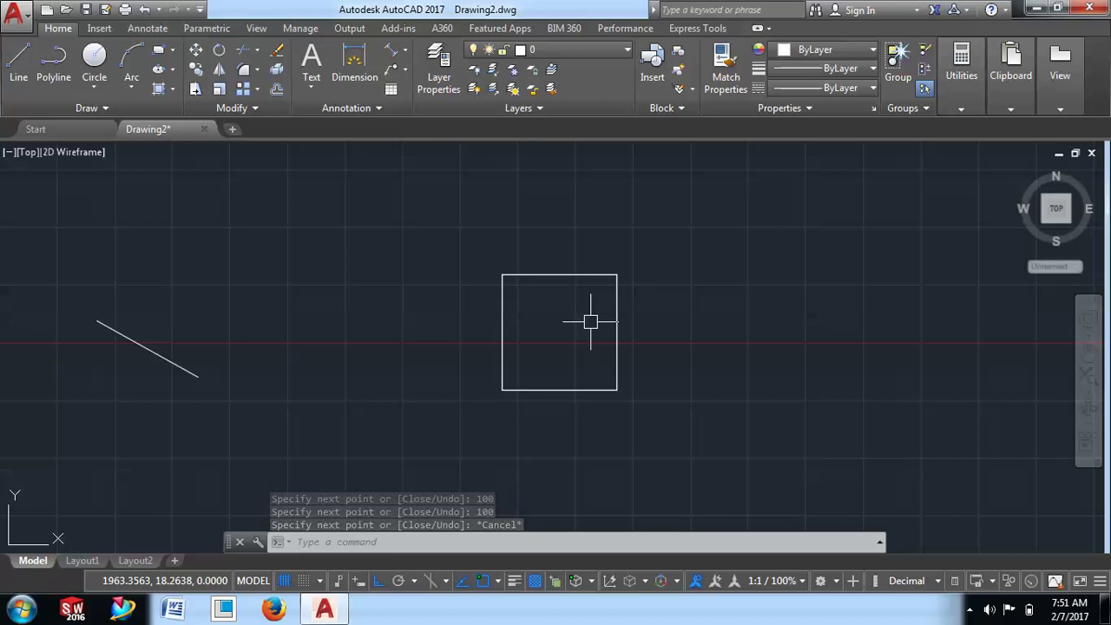
Pan the square to the left and return to the Start page
middle_drag(551, 357, 486, 379)
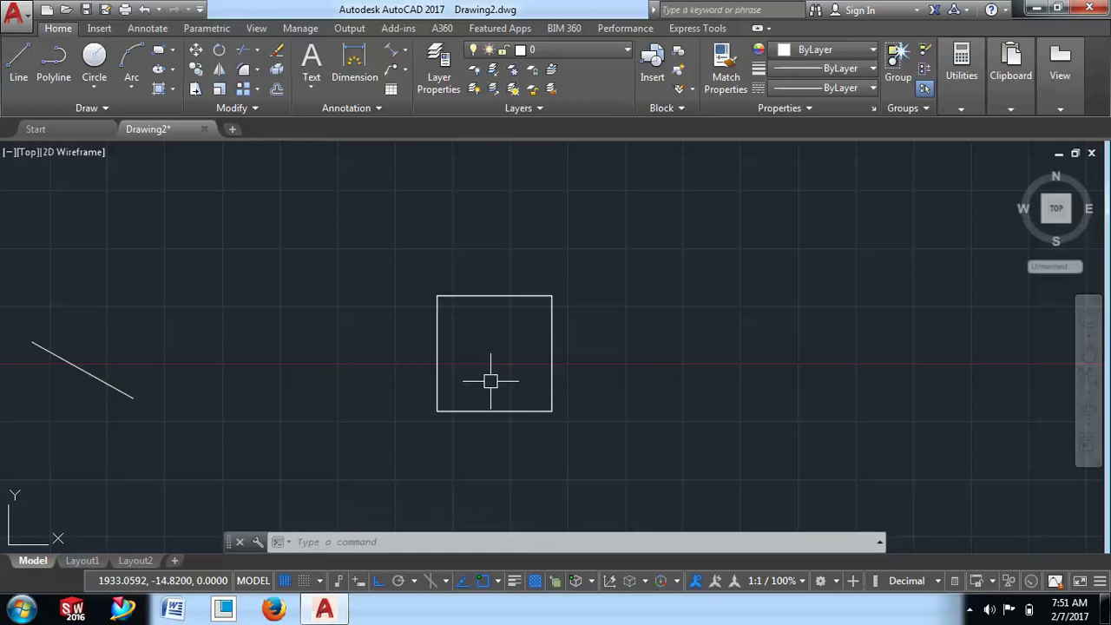
middle_drag(650, 368, 404, 367)
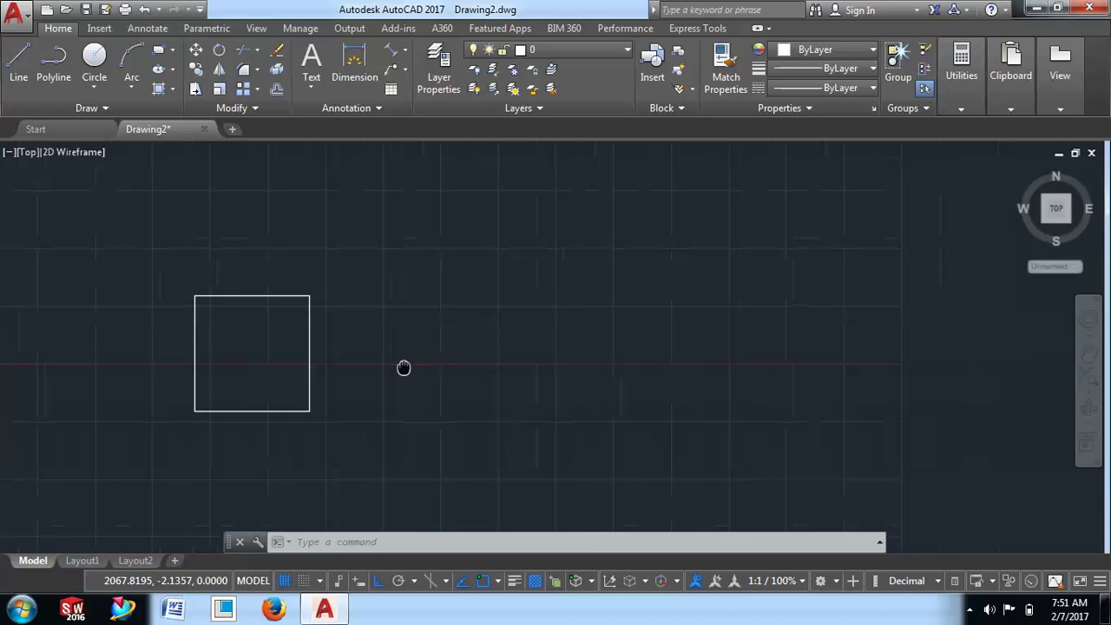
click(53, 131)
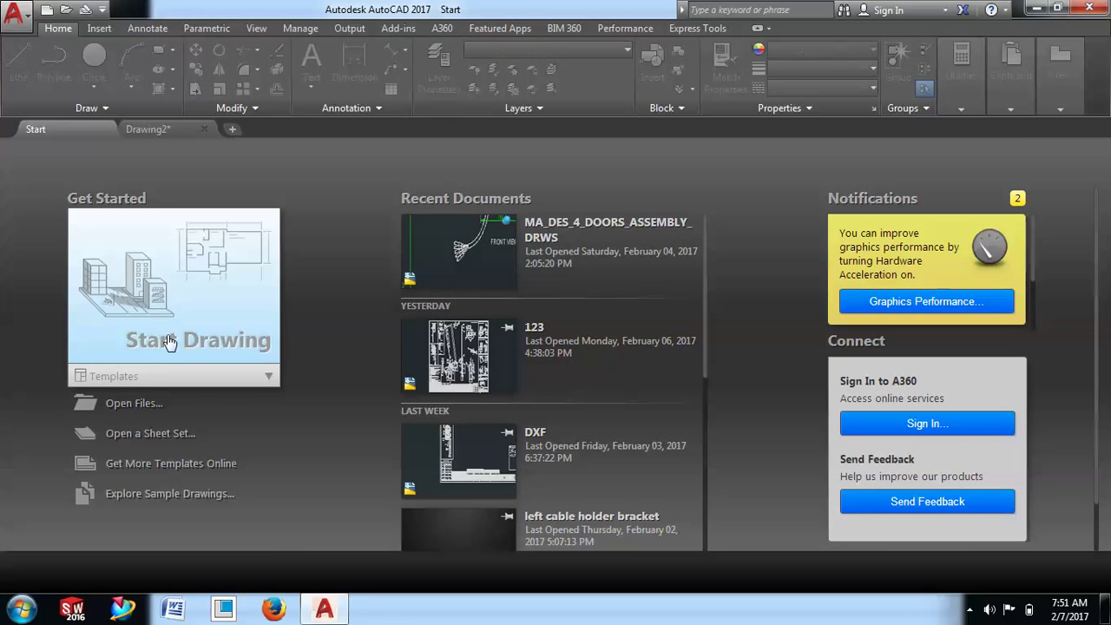
Start a new drawing from the acadiso.dwt template and place the square's first corner
click(178, 376)
click(113, 432)
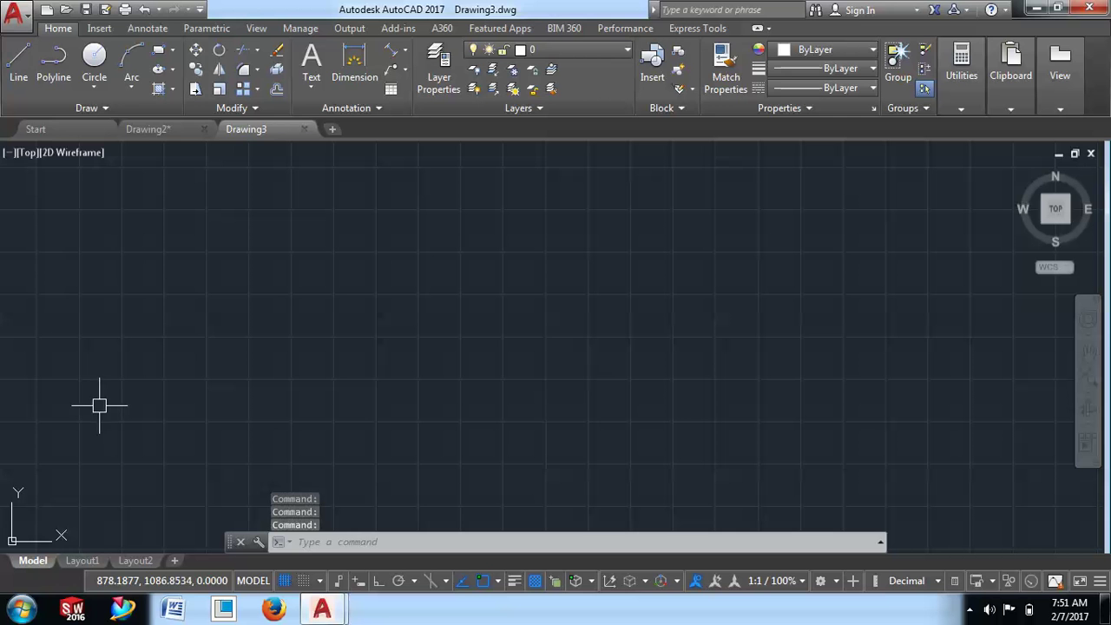
click(19, 61)
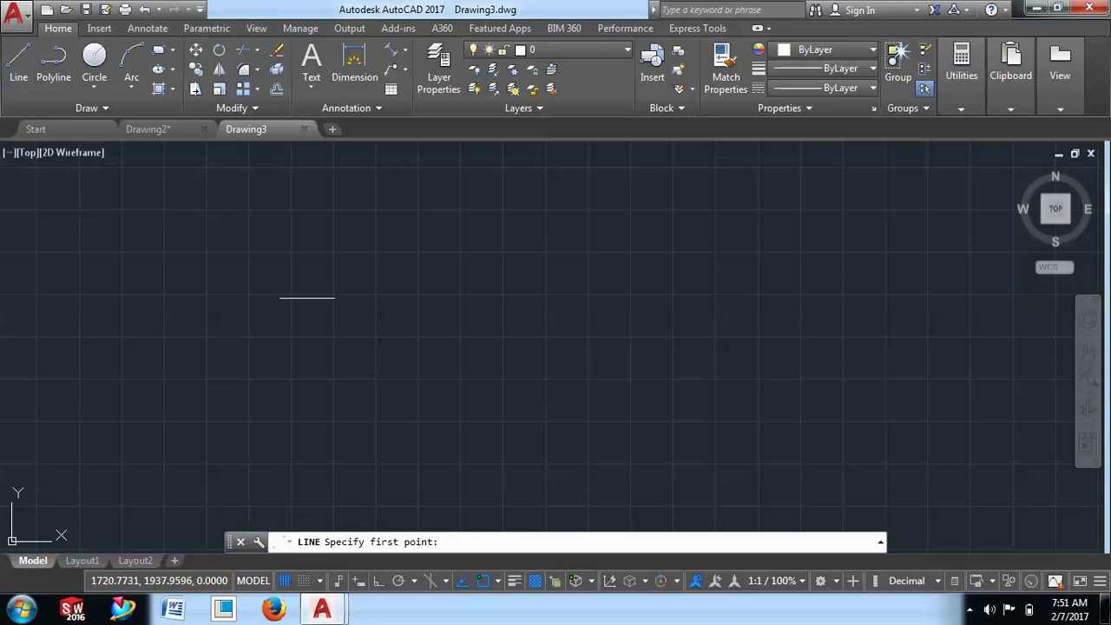
click(342, 394)
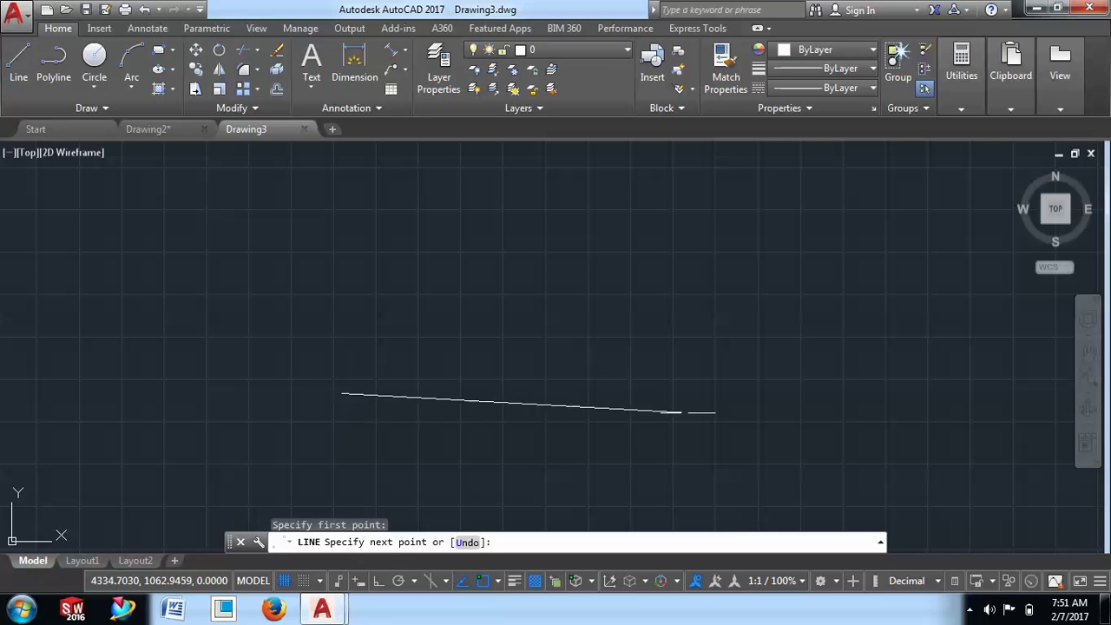
With Ortho on, draw four 100 mm sides to close the square
click(380, 581)
text(100)
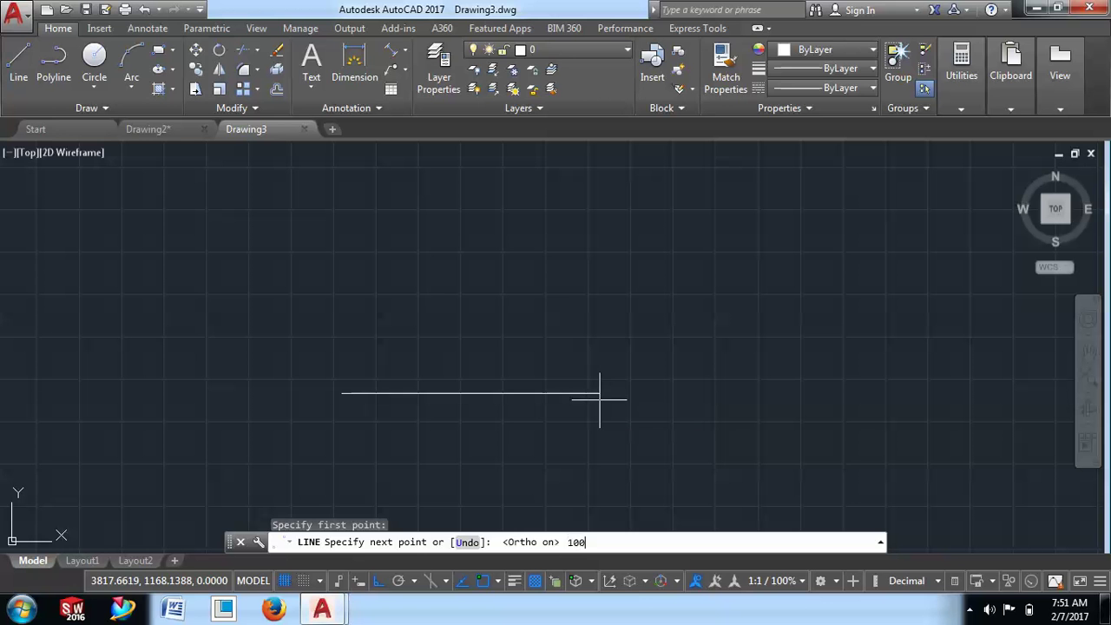
key(Return)
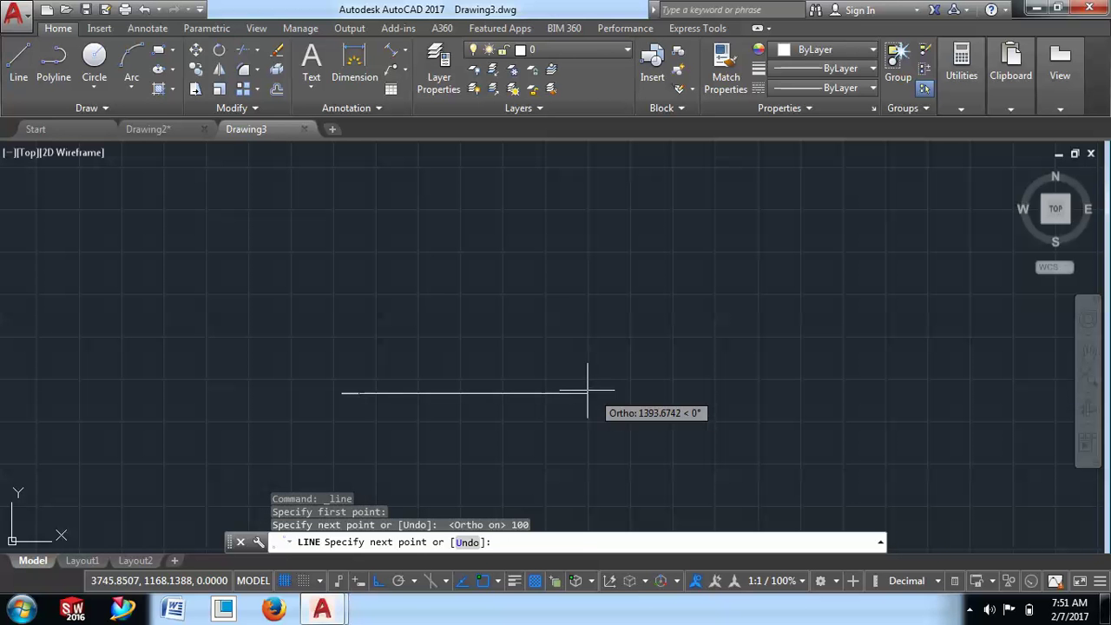
text(100)
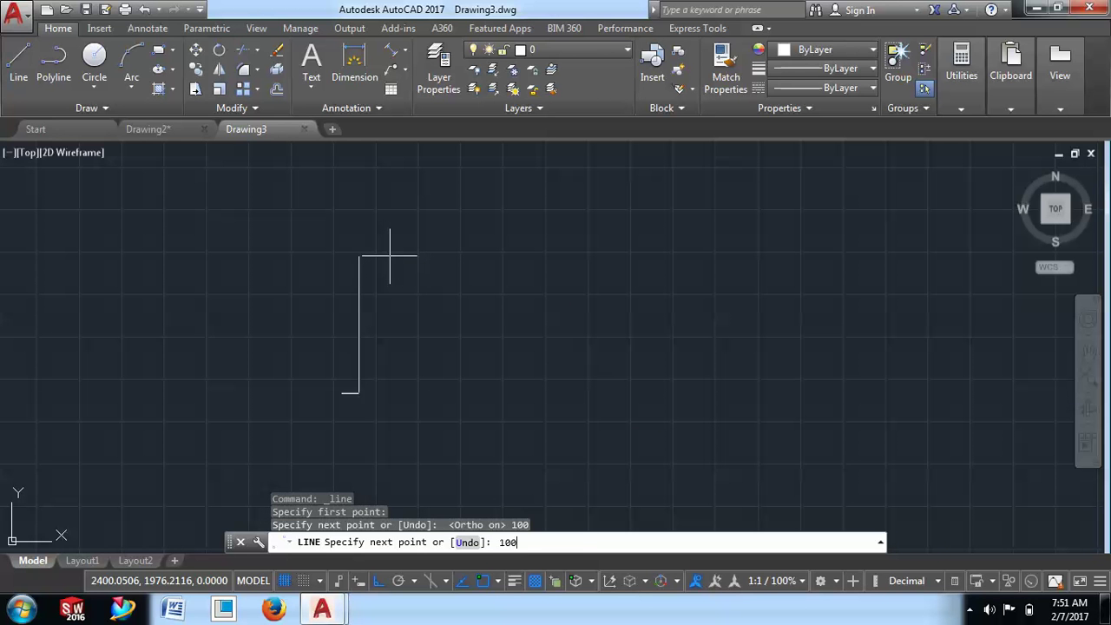
key(Return)
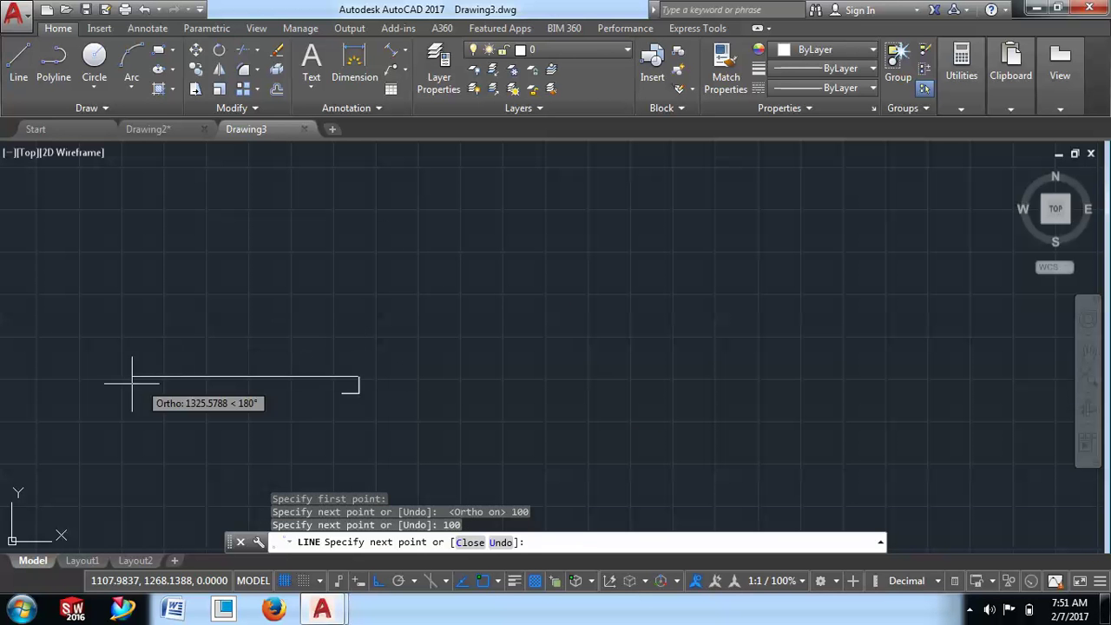
text(100)
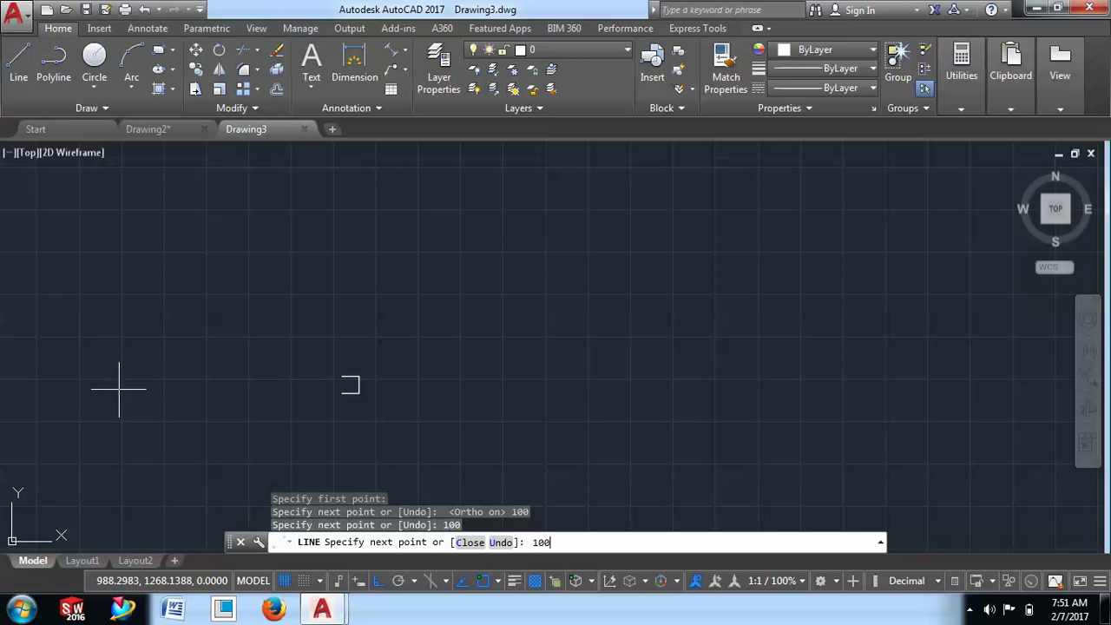
key(Return)
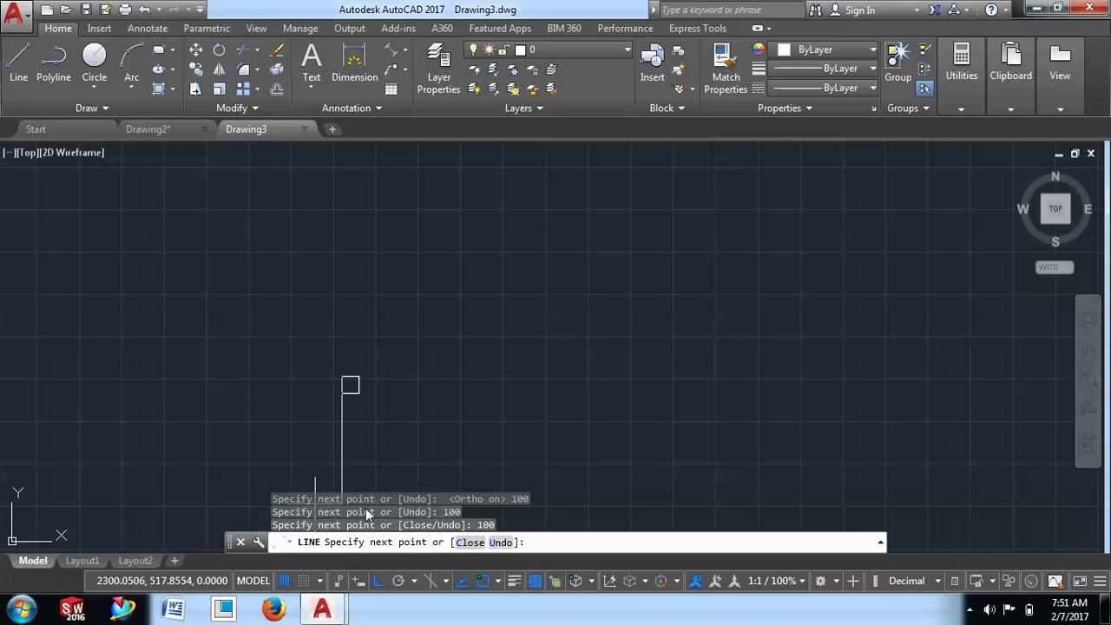
key(Return)
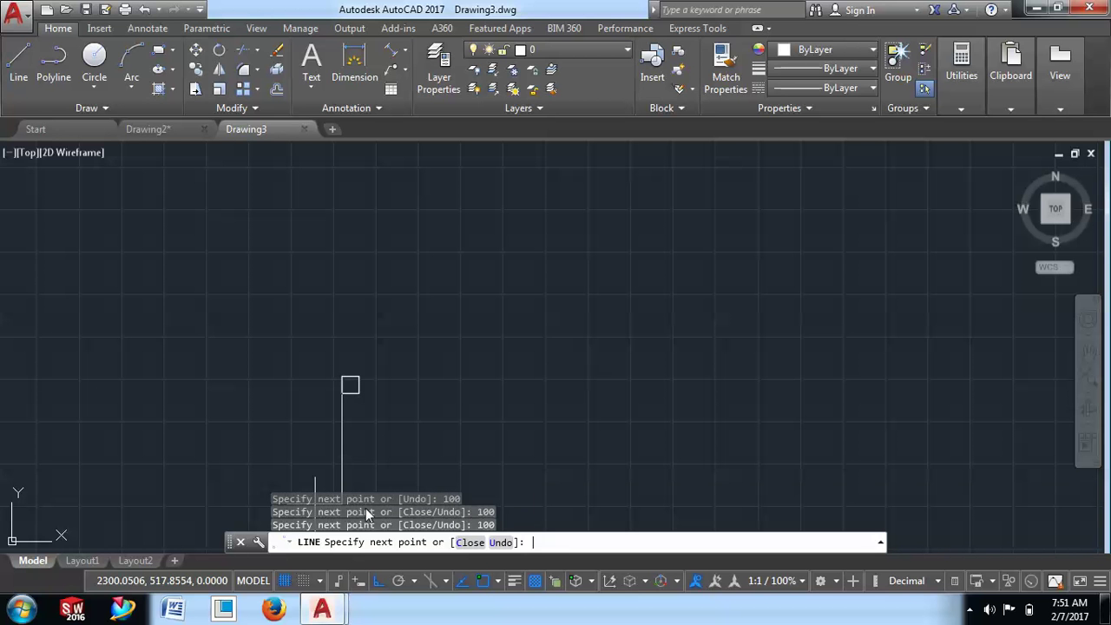
key(Escape)
Zoom in on the square and turn object snap off
scroll(332, 344, up, 4)
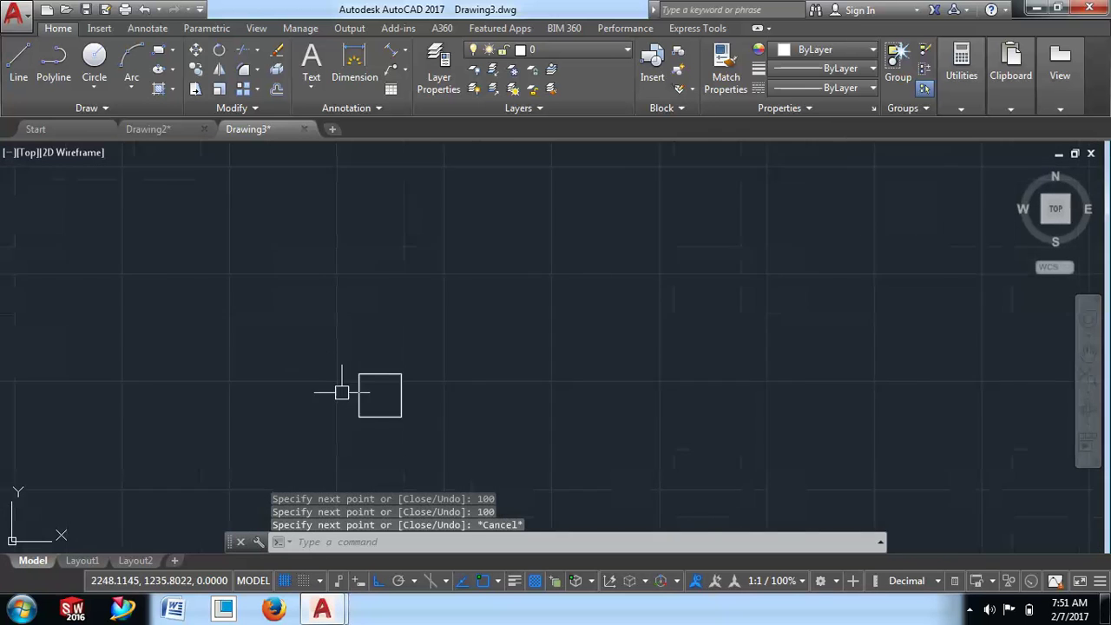
scroll(342, 389, up, 6)
mouse_move(446, 425)
middle_down()
mouse_move(496, 375)
mouse_move(436, 421)
mouse_move(456, 401)
middle_up()
scroll(495, 373, up, 2)
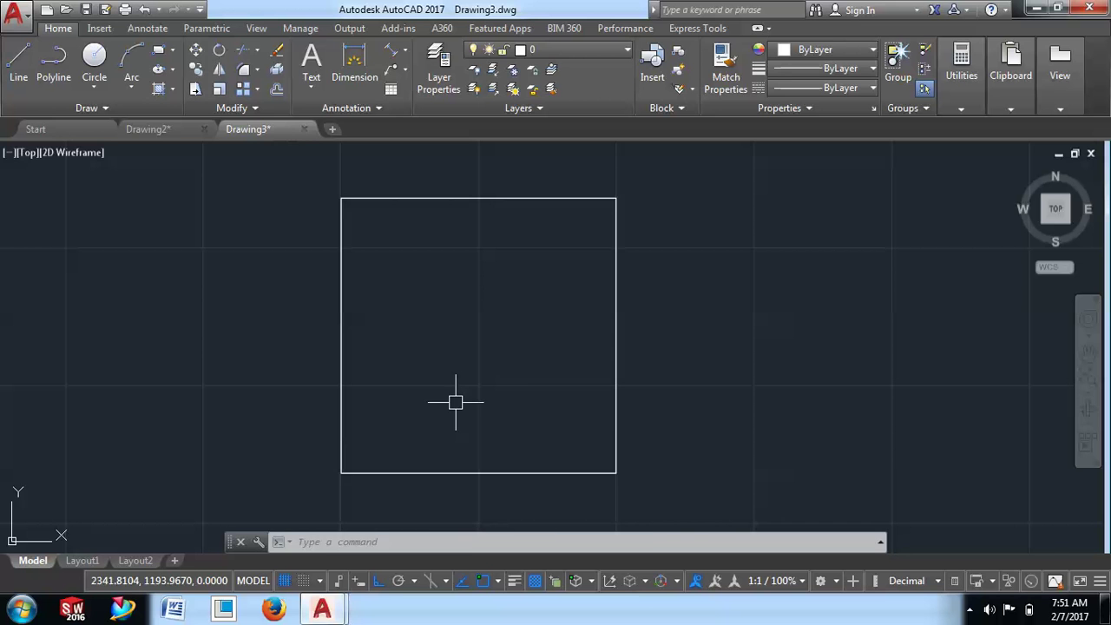
click(486, 580)
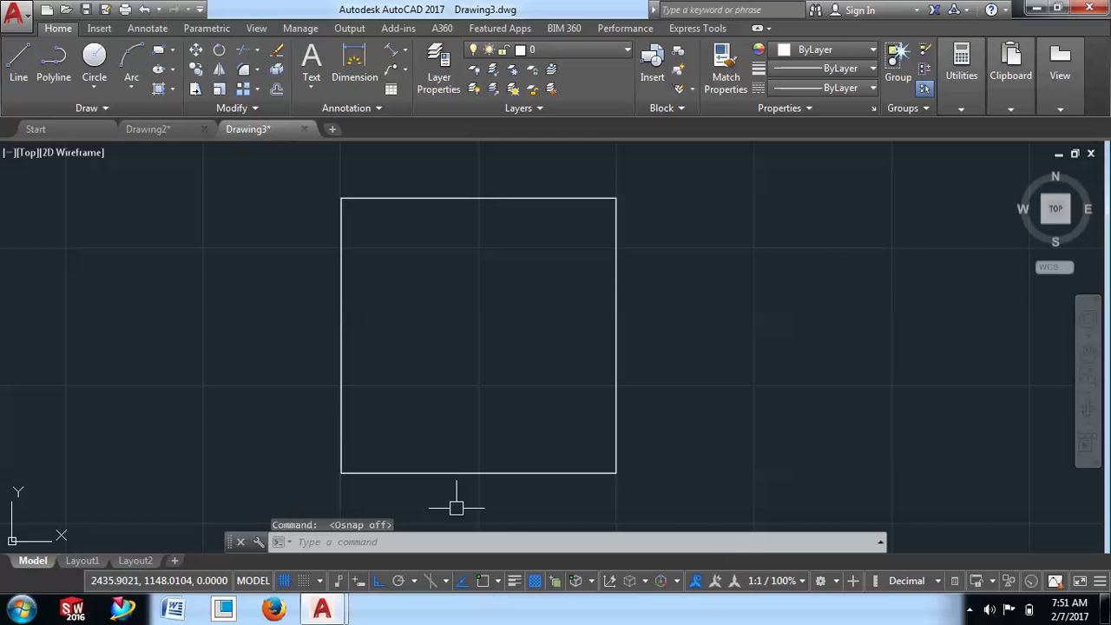
With Ortho off, draw a diagonal from the lower-left to the upper-right corner
click(18, 63)
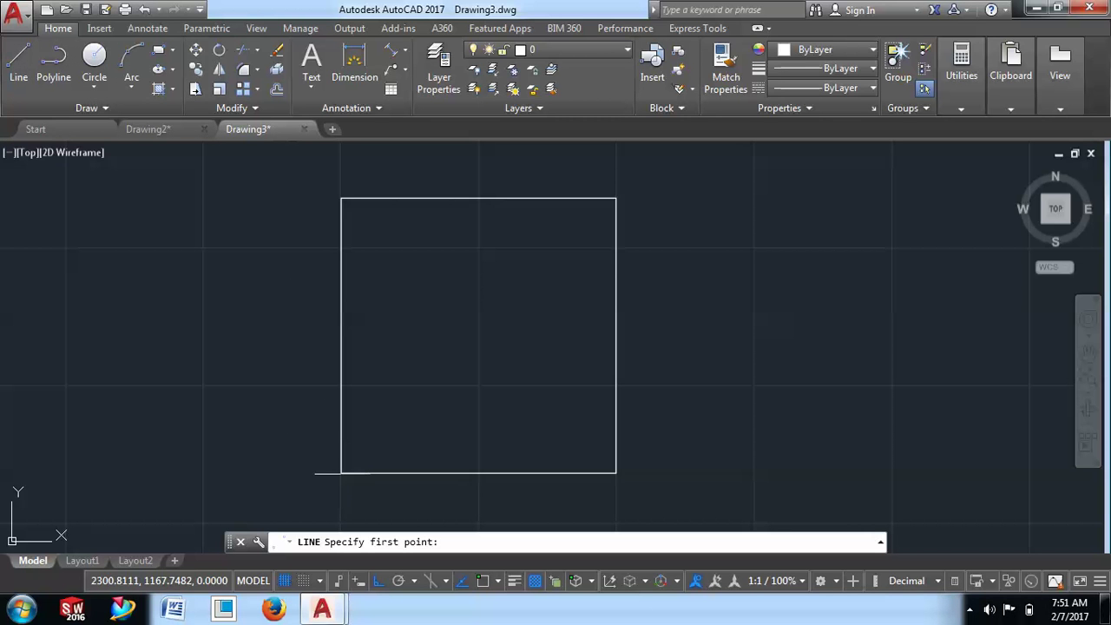
click(341, 473)
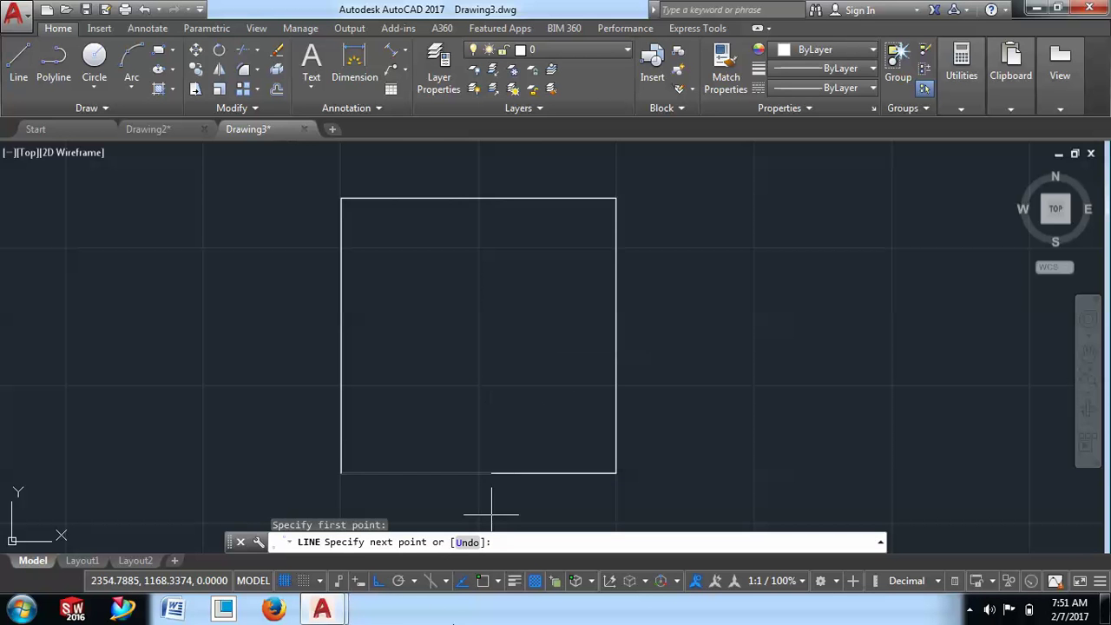
click(379, 581)
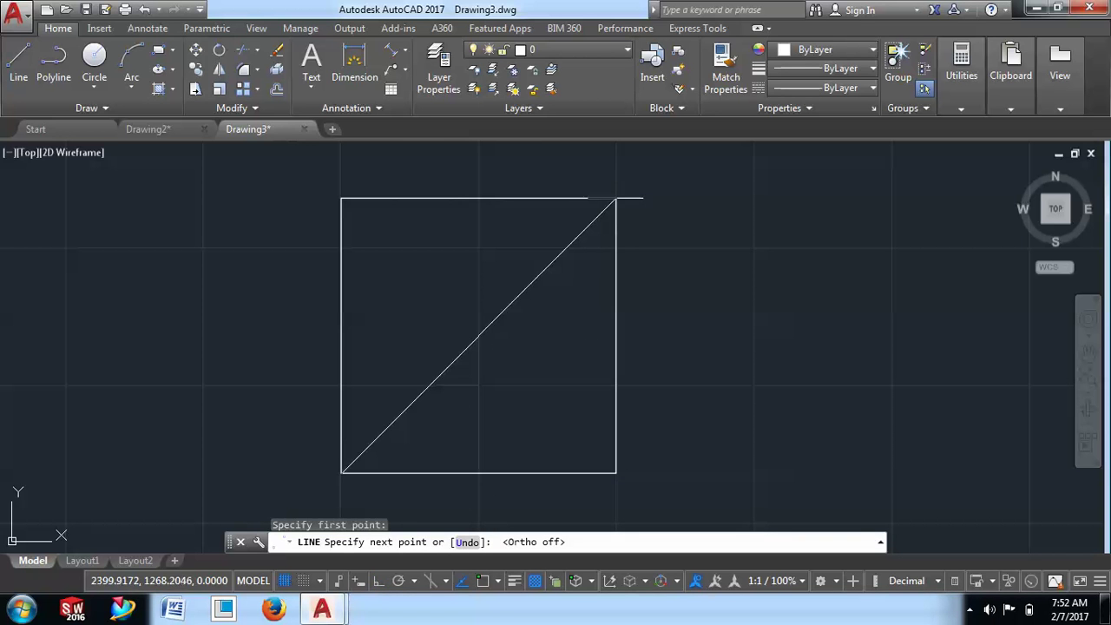
click(616, 198)
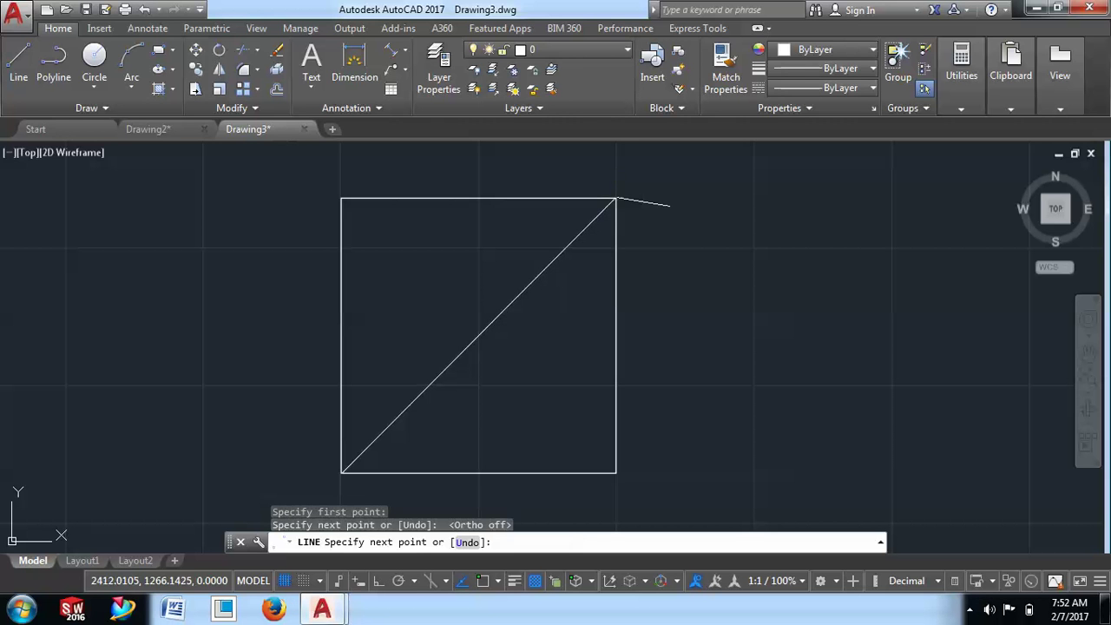
right_click(701, 207)
click(712, 218)
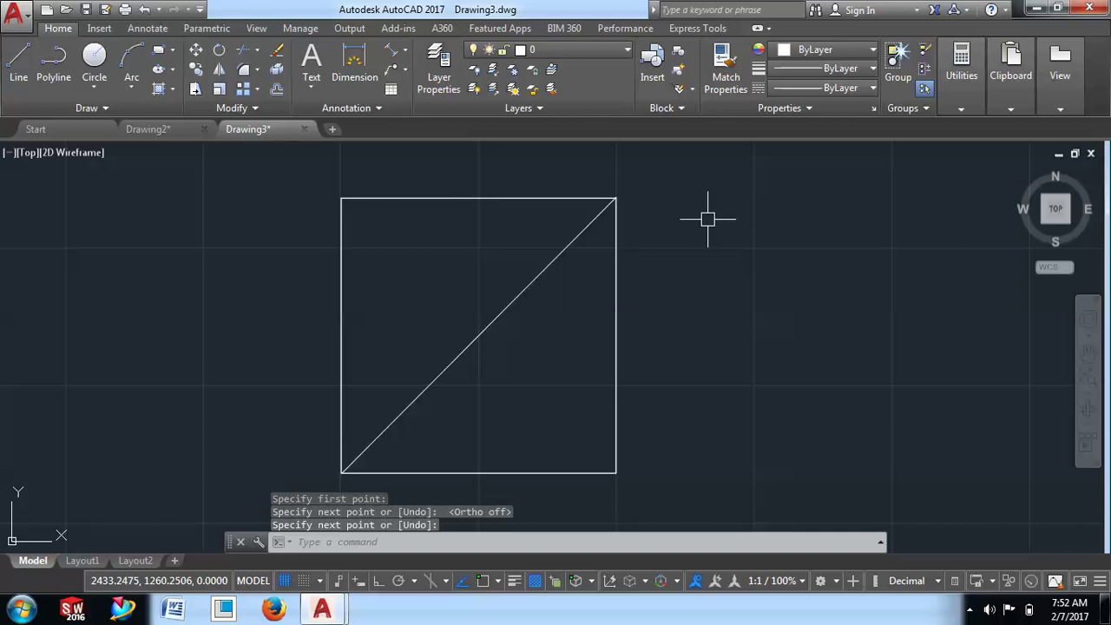
Zoom and pan to centre the square and its diagonal in view
scroll(319, 483, up, 3)
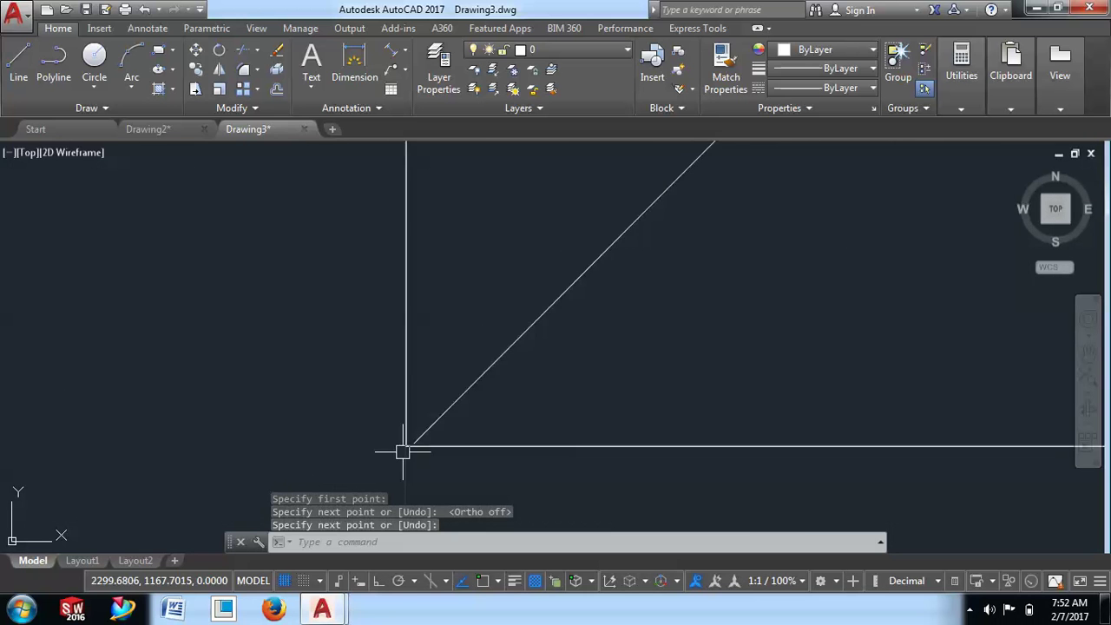
scroll(426, 448, up, 1)
scroll(405, 469, up, 1)
scroll(404, 468, down, 5)
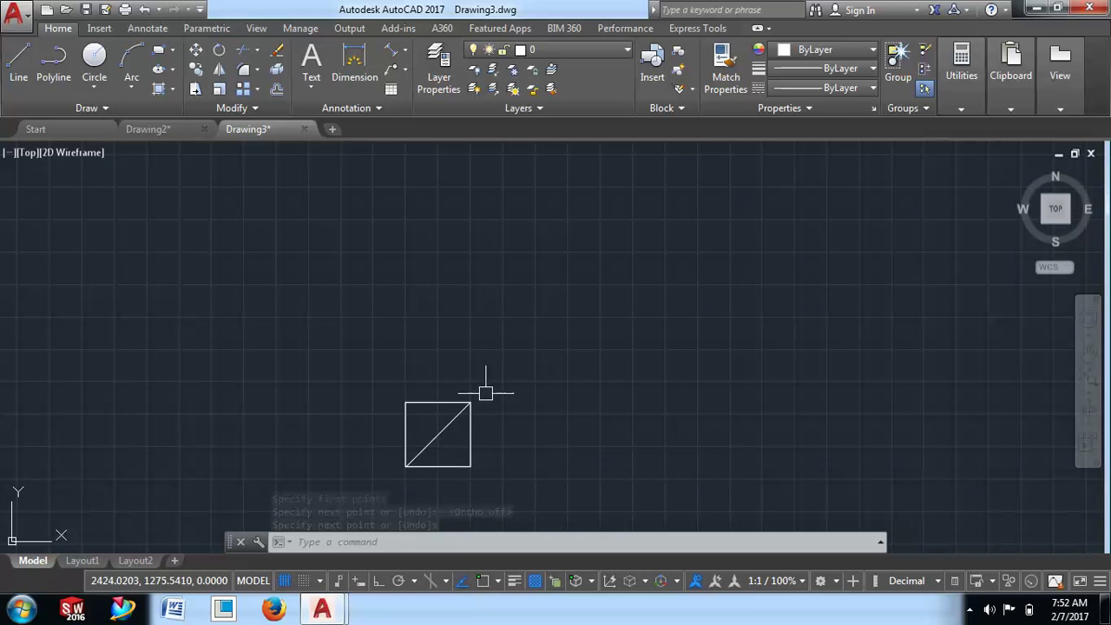
scroll(499, 381, up, 5)
mouse_move(186, 445)
middle_down()
mouse_move(546, 441)
mouse_move(930, 229)
middle_up()
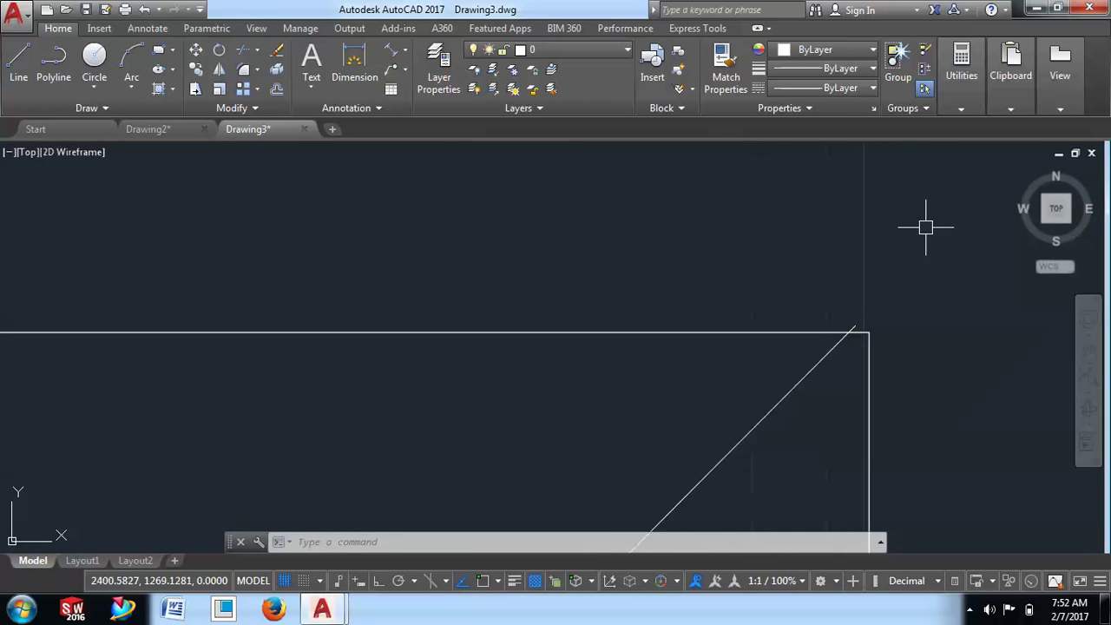
scroll(795, 364, down, 5)
scroll(795, 364, up, 2)
middle_drag(819, 350, 669, 342)
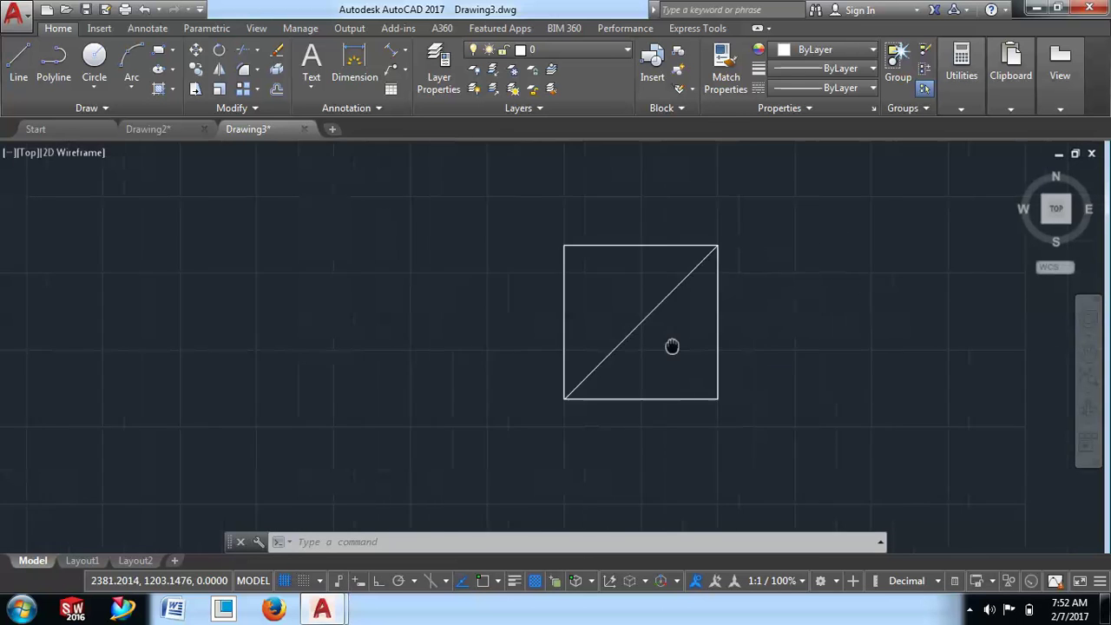
scroll(669, 341, up, 2)
Erase the imprecise diagonal and turn object snap back on
click(593, 318)
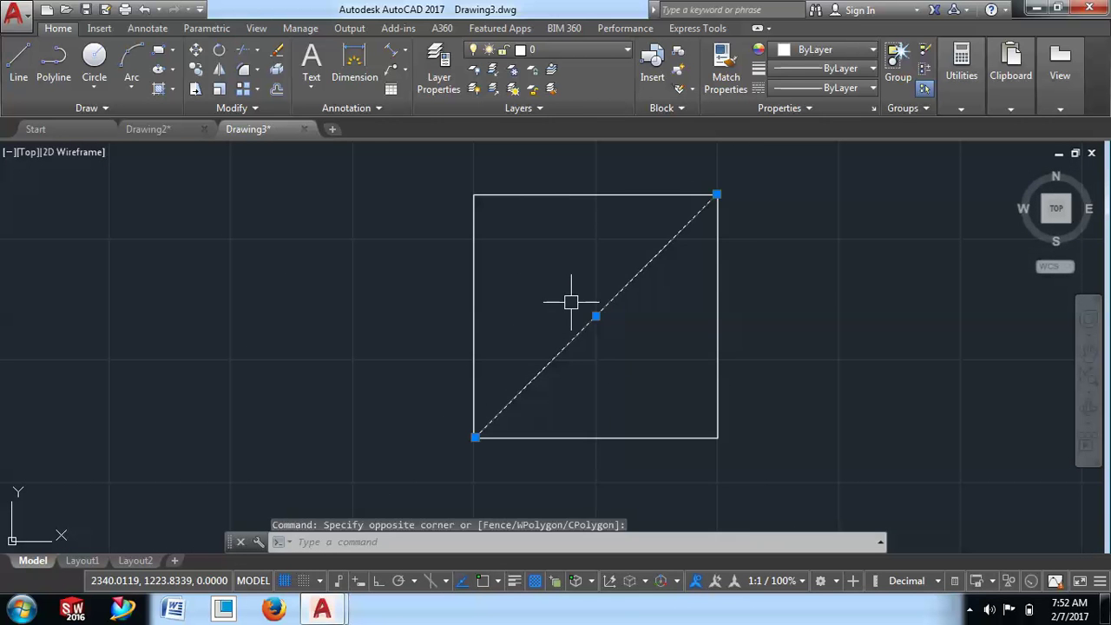
right_click(570, 303)
click(607, 346)
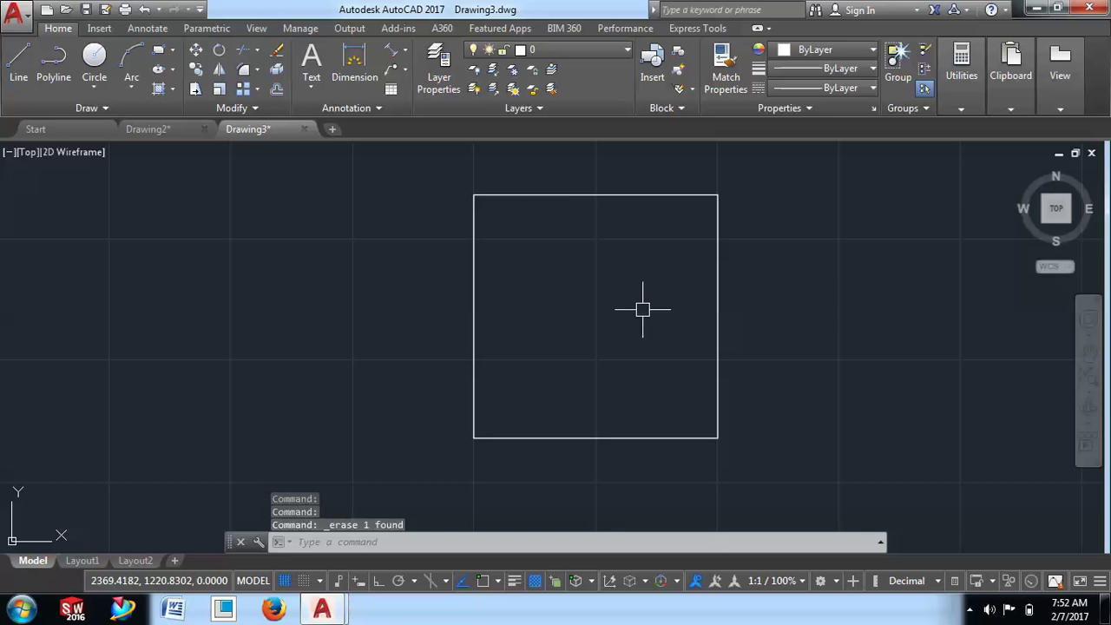
click(483, 580)
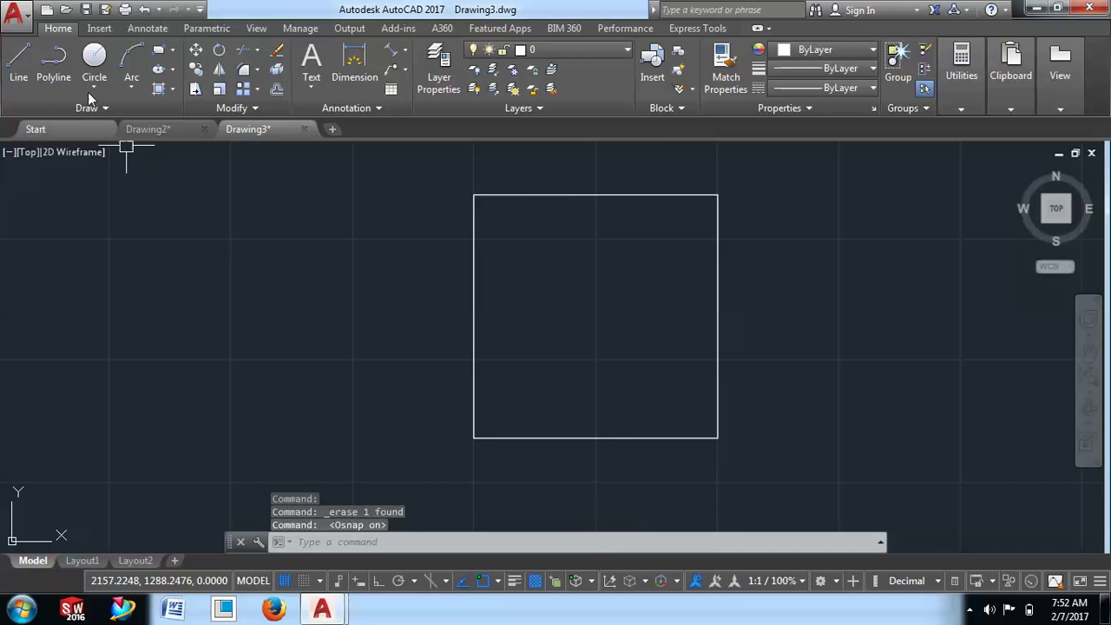
With Nearest snap disabled, redraw the diagonal from bottom-left to top-right corner
click(18, 61)
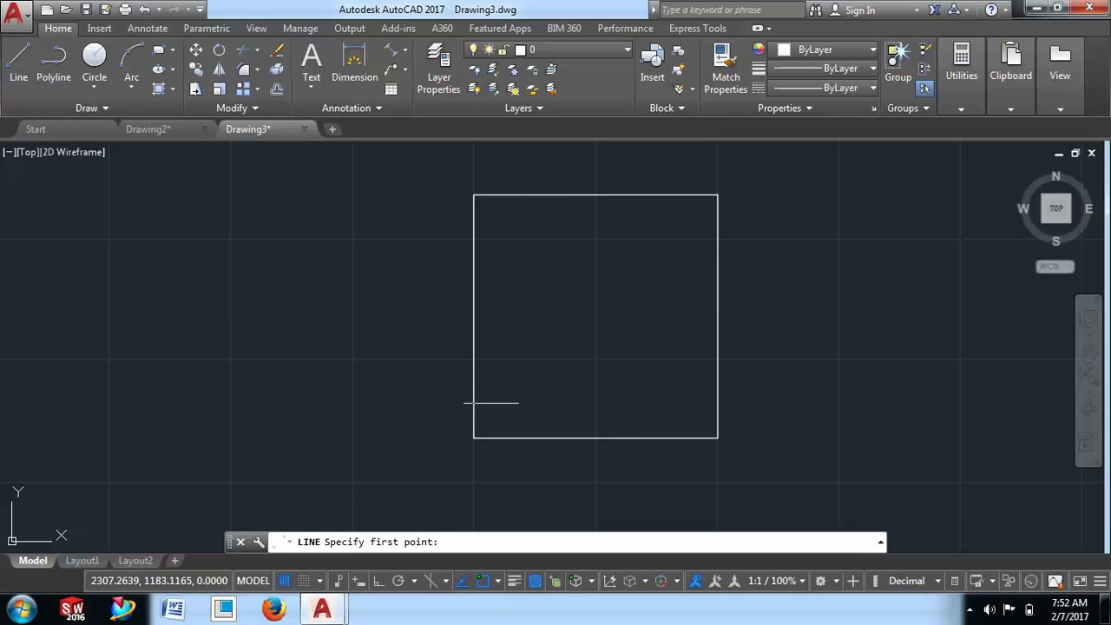
click(498, 581)
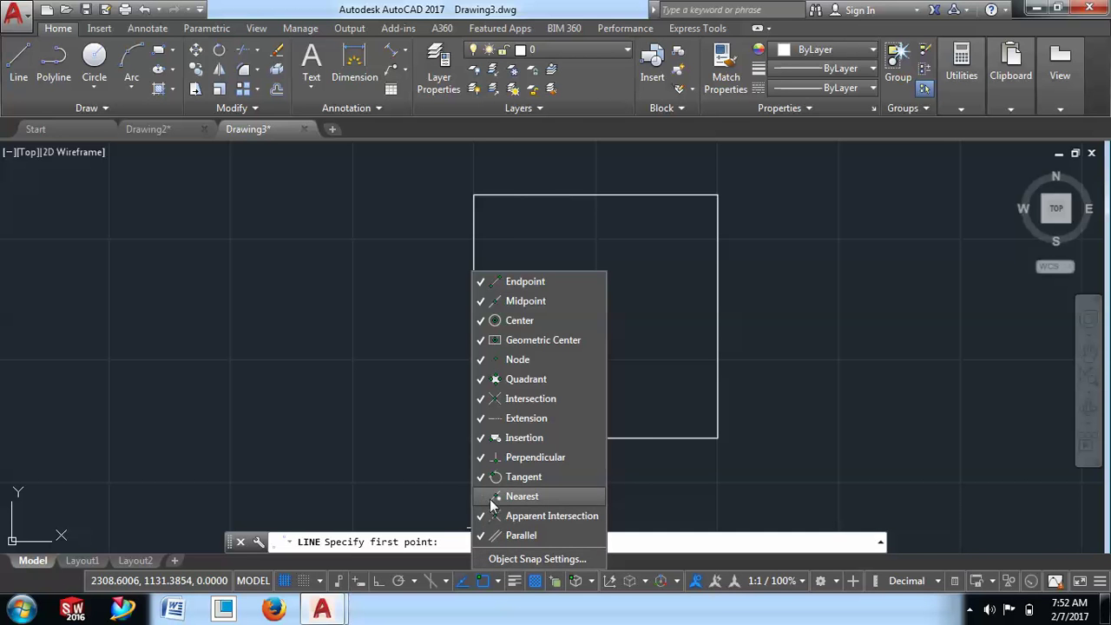
click(491, 497)
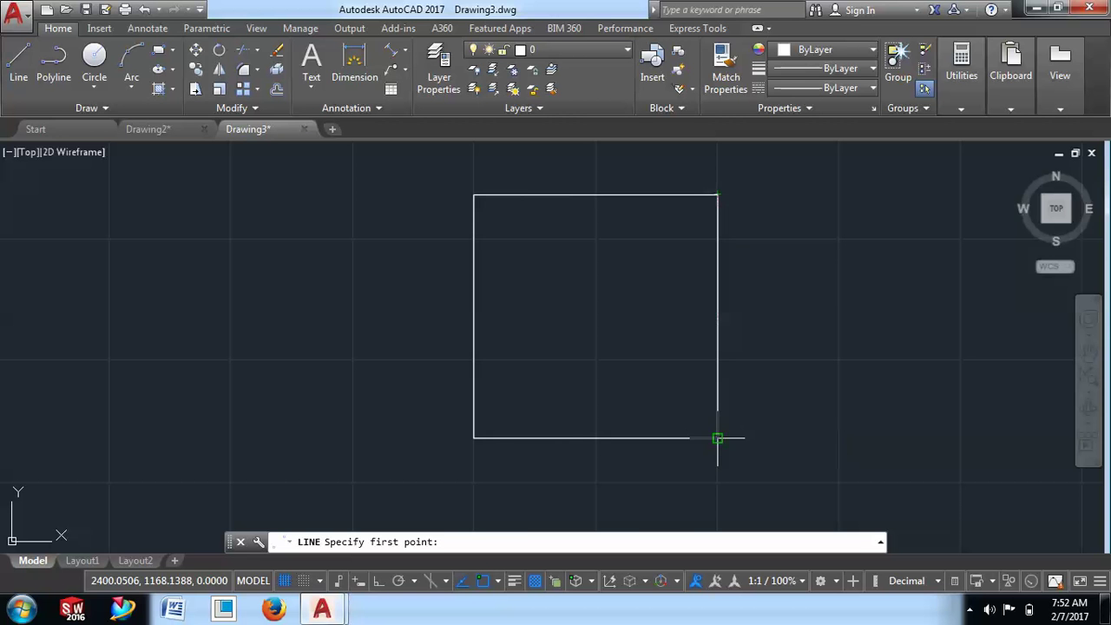
click(474, 437)
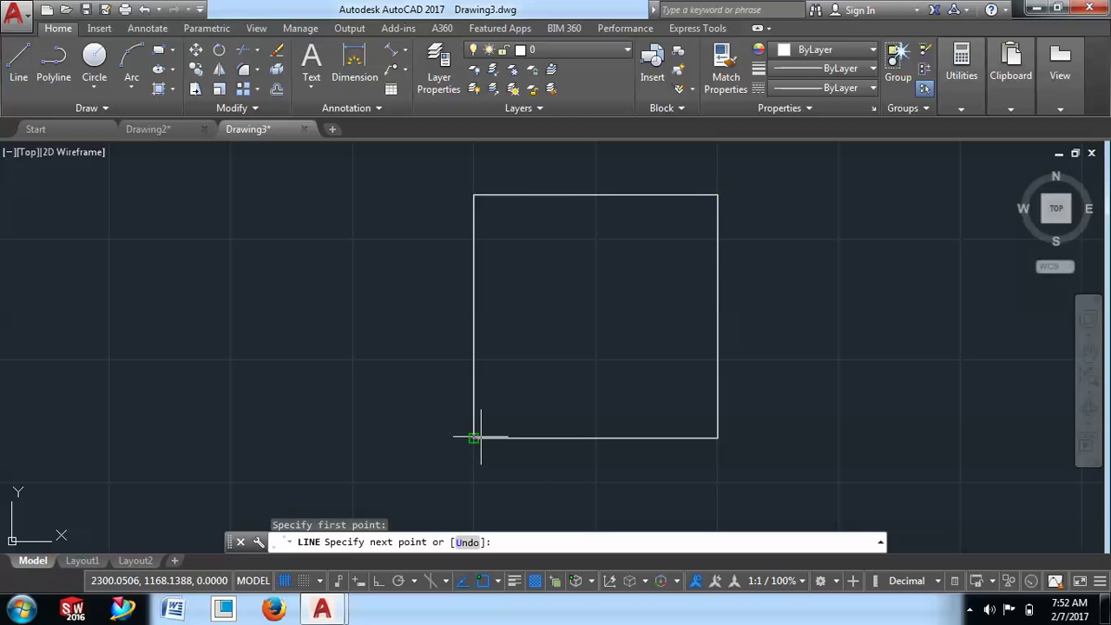
click(717, 194)
right_click(791, 209)
click(812, 217)
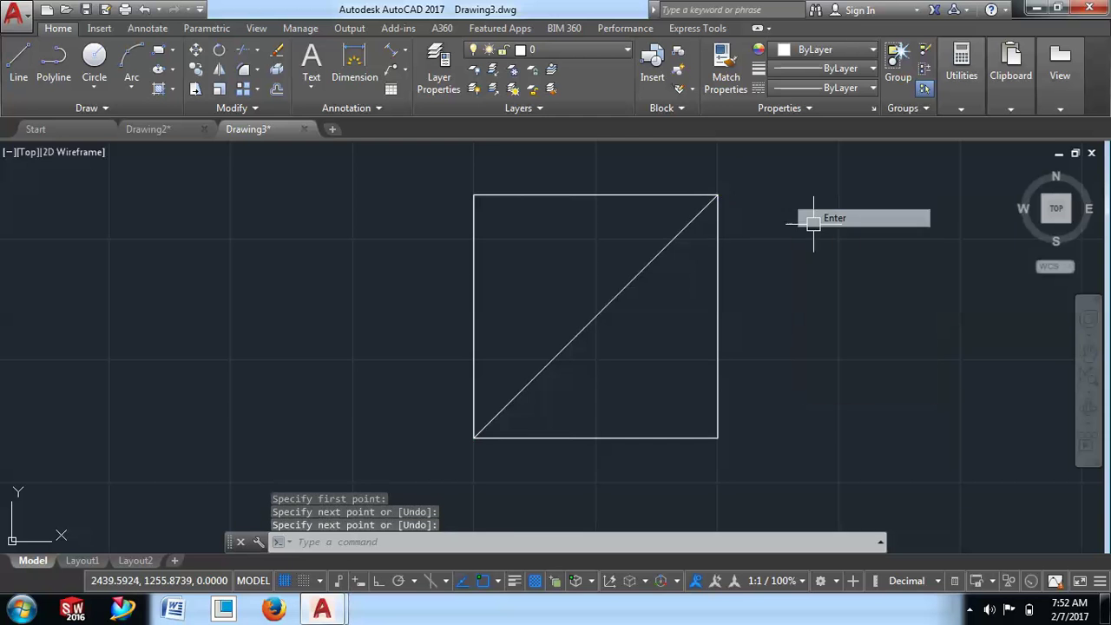
Zoom and pan to recentre the square with its new diagonal
scroll(439, 464, up, 2)
scroll(535, 367, up, 1)
scroll(571, 379, up, 1)
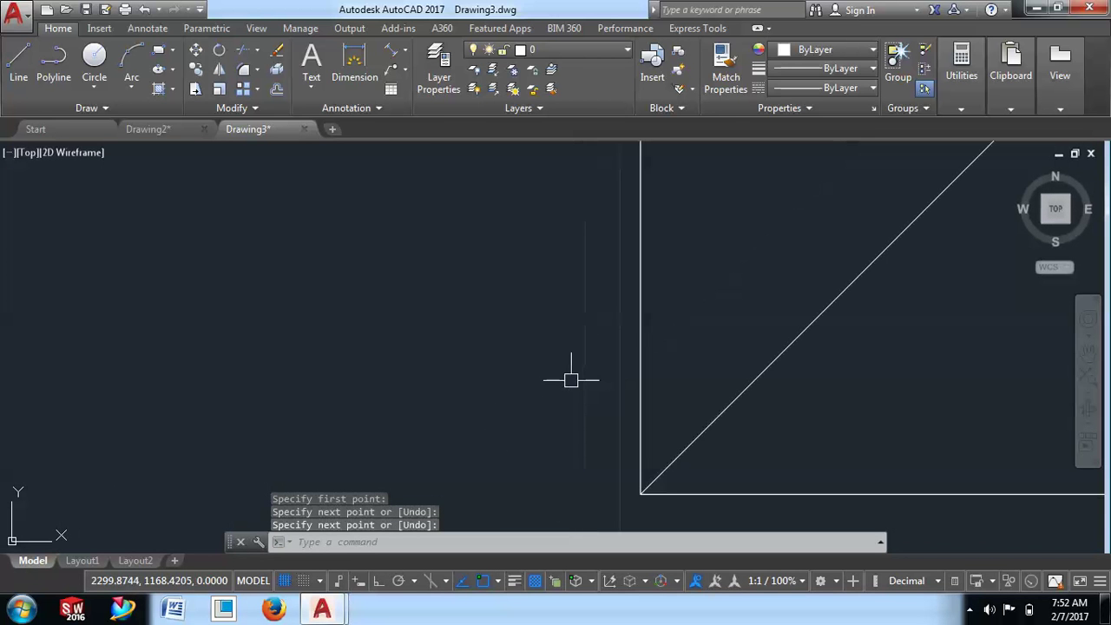
scroll(571, 379, down, 2)
scroll(571, 379, down, 3)
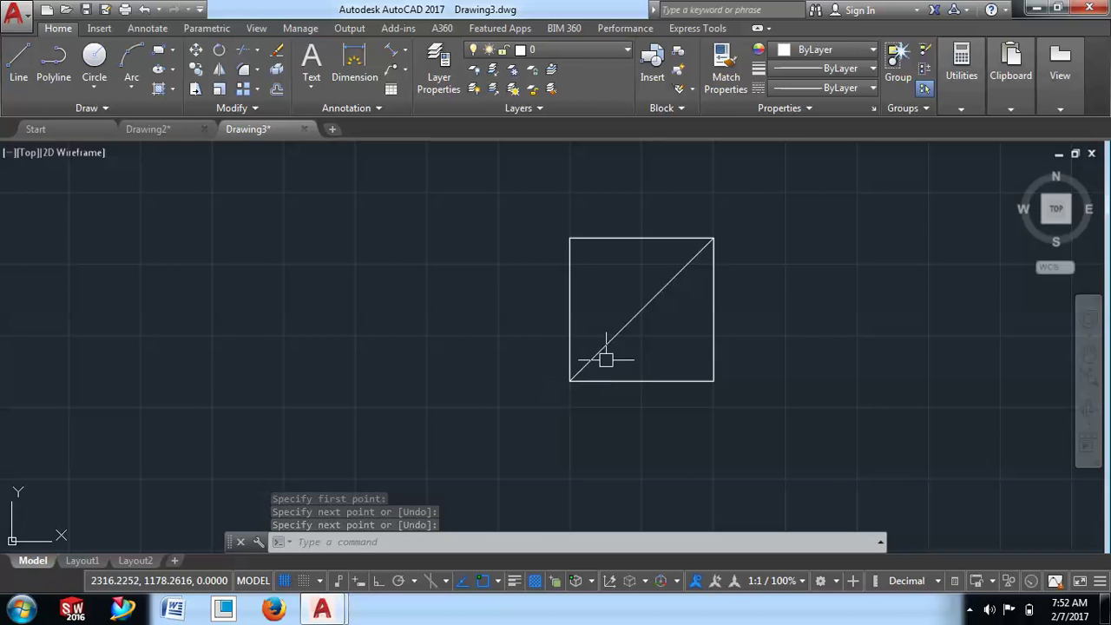
mouse_move(602, 362)
middle_down()
mouse_move(482, 364)
mouse_move(426, 397)
middle_up()
scroll(482, 363, up, 4)
scroll(426, 393, down, 2)
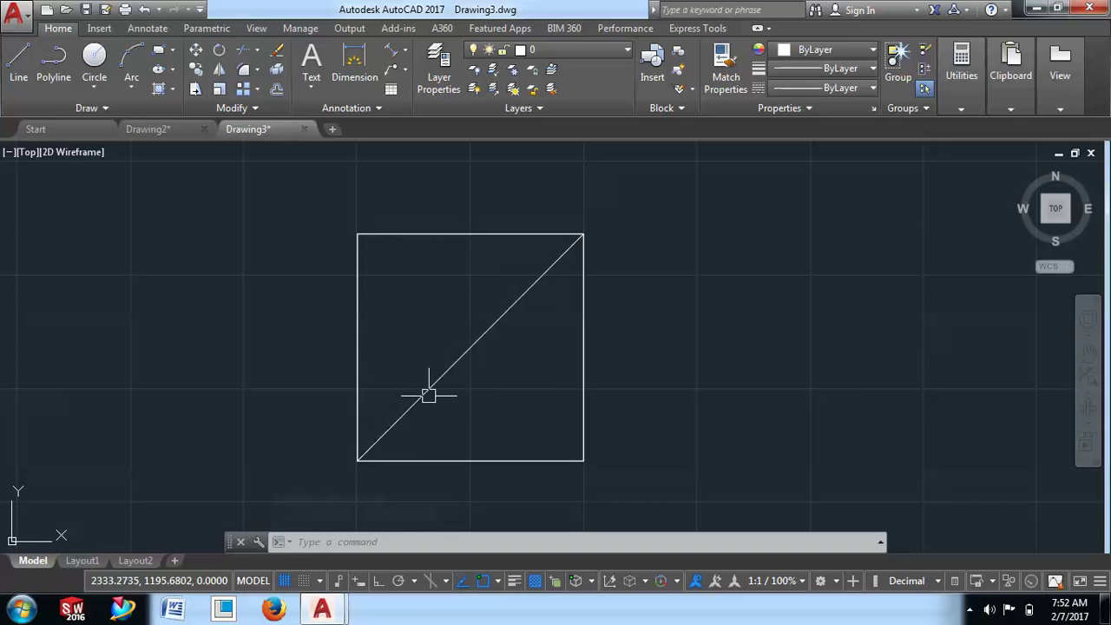
Draw lines from the centre to the bottom midpoint, right-edge midpoint, and back to centre
click(18, 59)
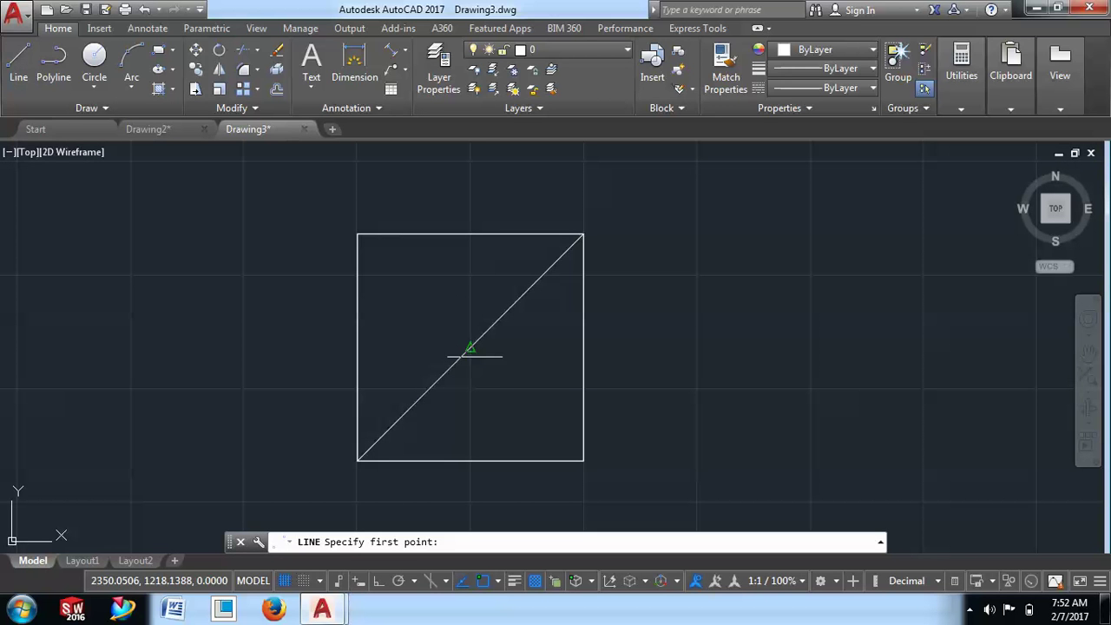
click(471, 348)
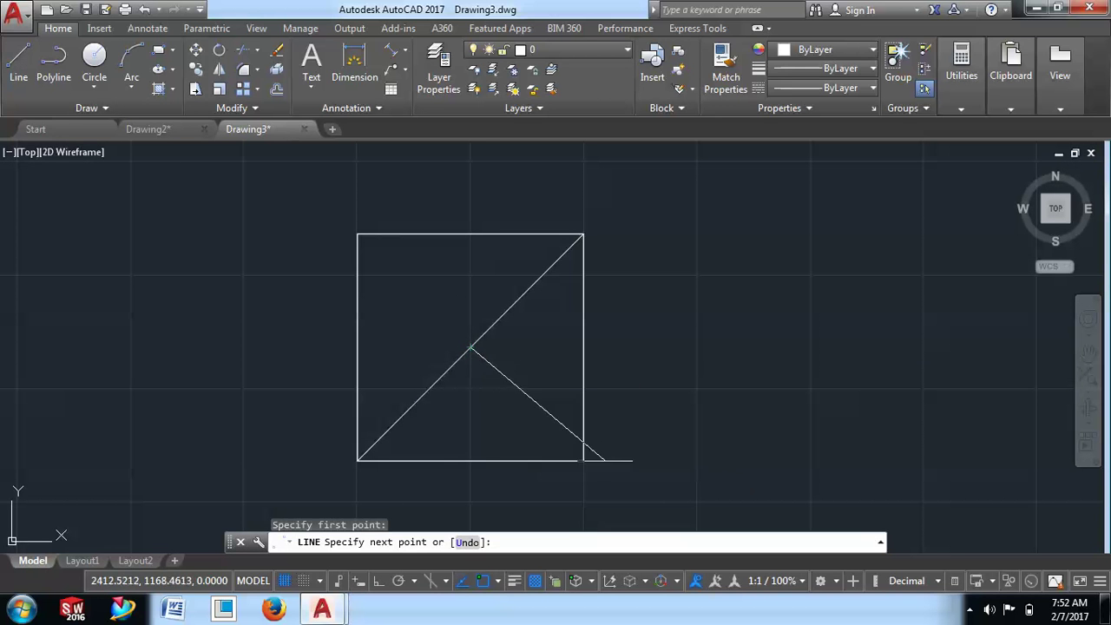
click(470, 460)
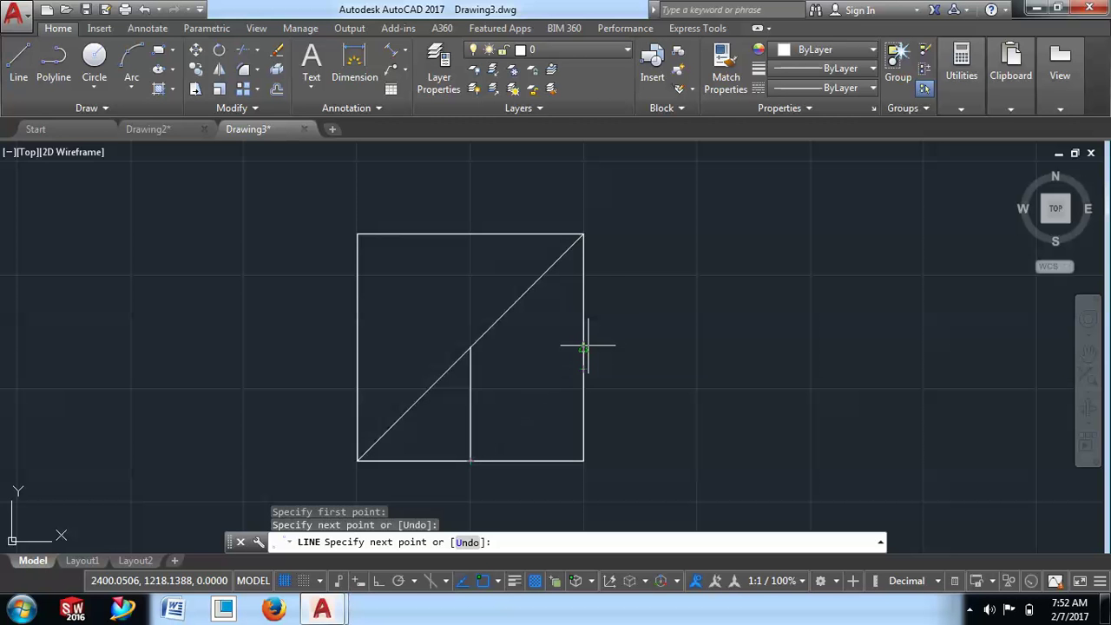
click(583, 347)
click(470, 348)
right_click(471, 348)
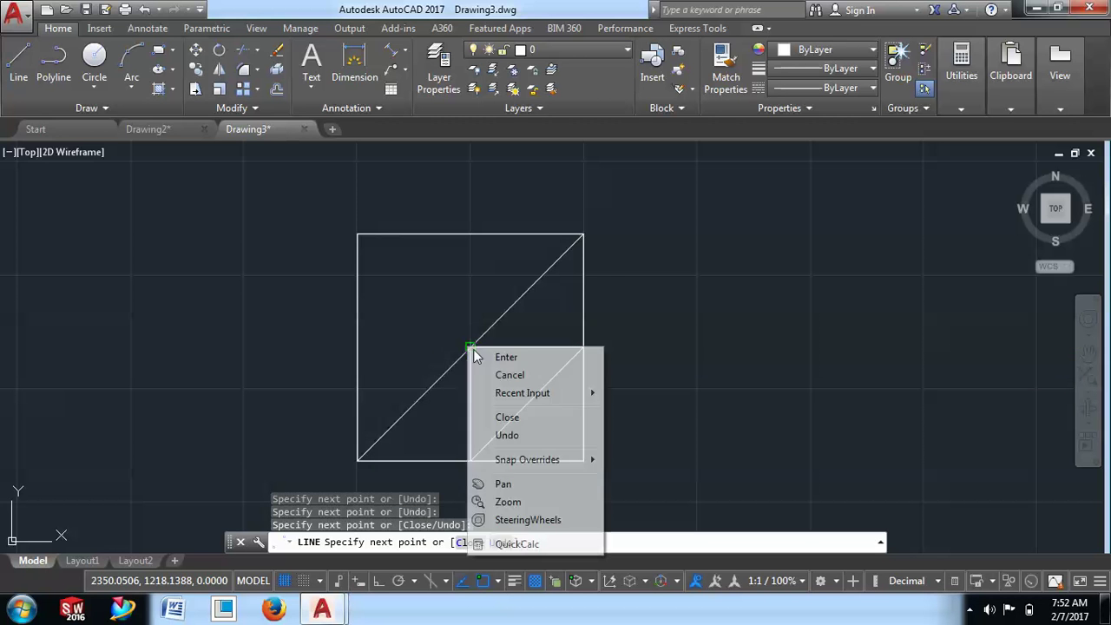
click(479, 357)
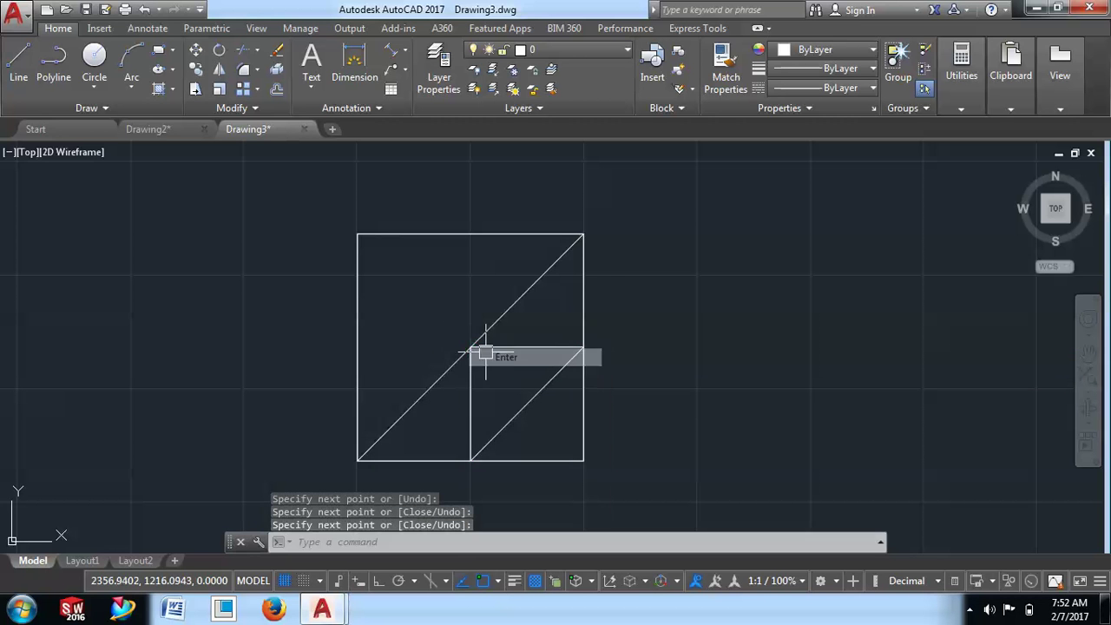
Enable Midpoint snap and draw lines from the centre to the top midpoint, left midpoint, and back
click(496, 581)
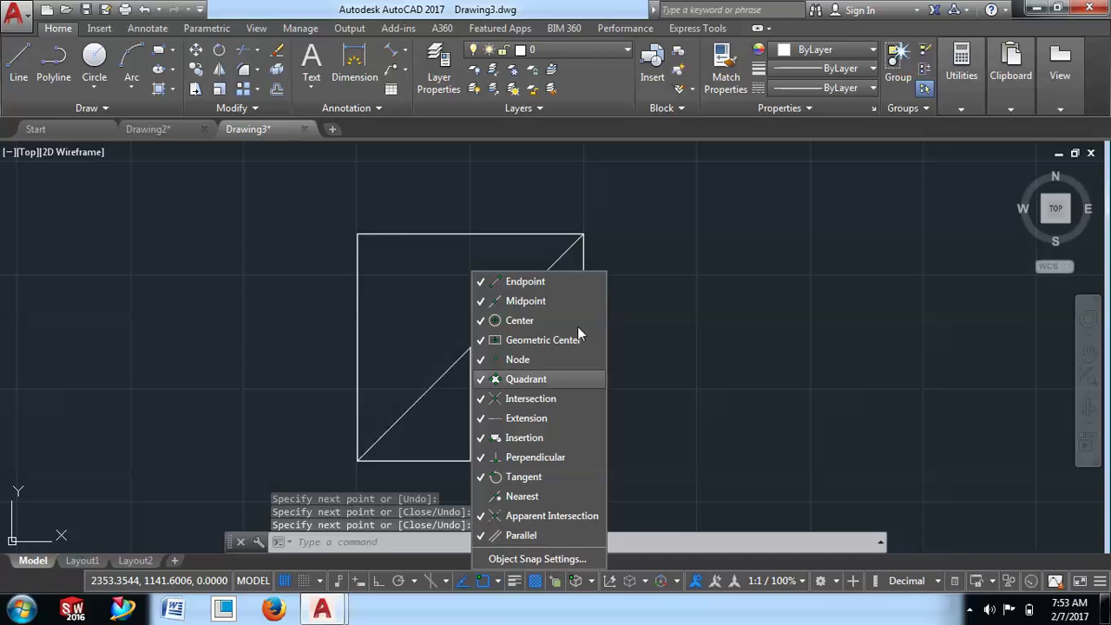
click(516, 301)
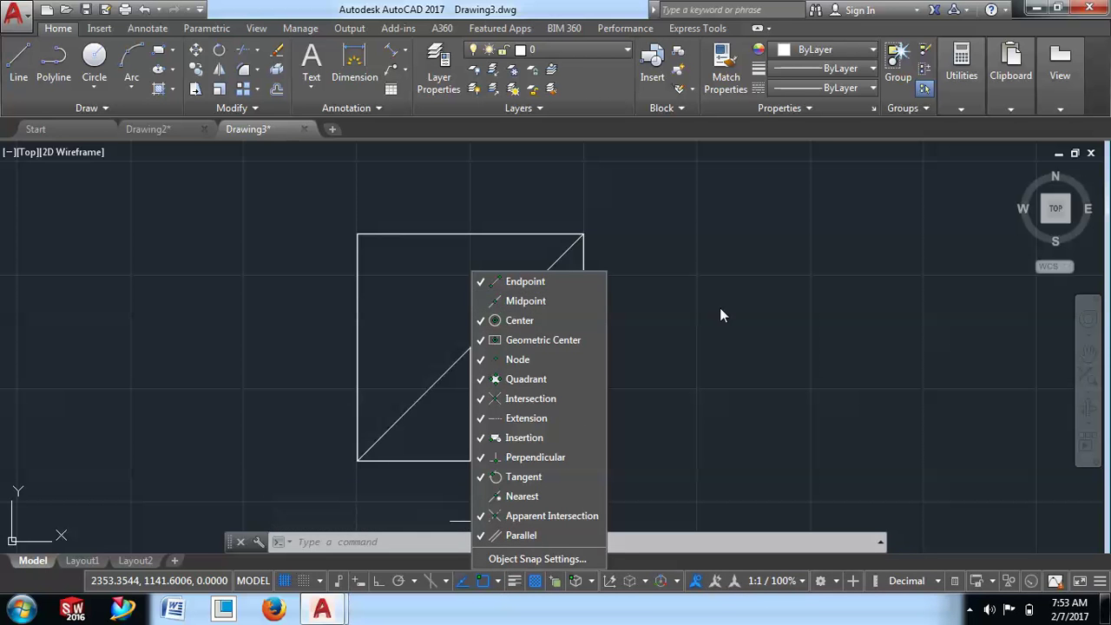
click(18, 61)
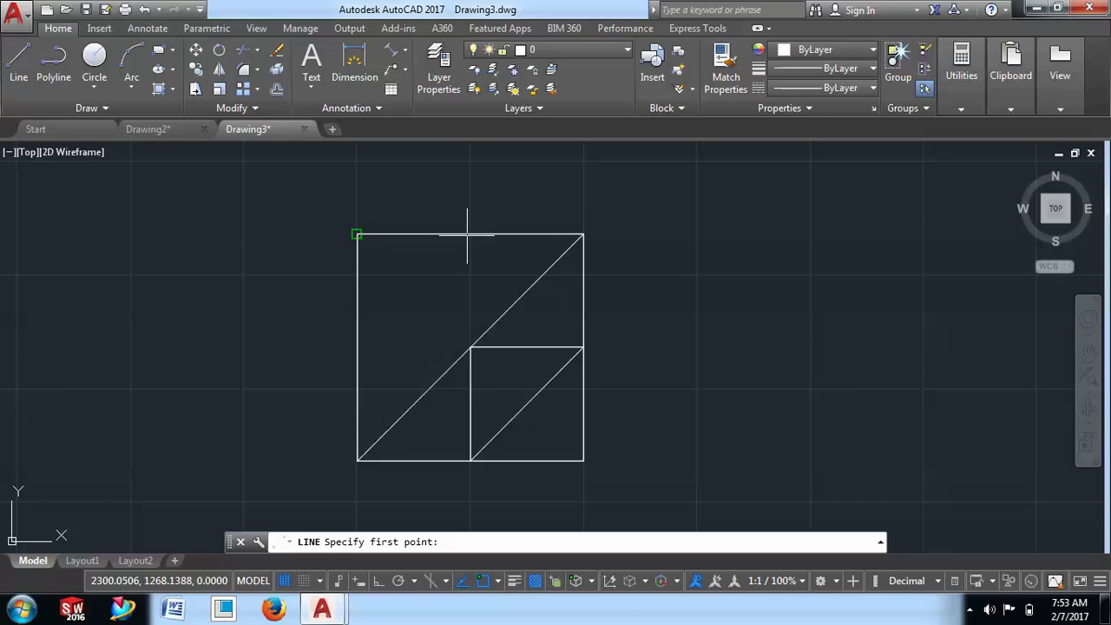
click(500, 584)
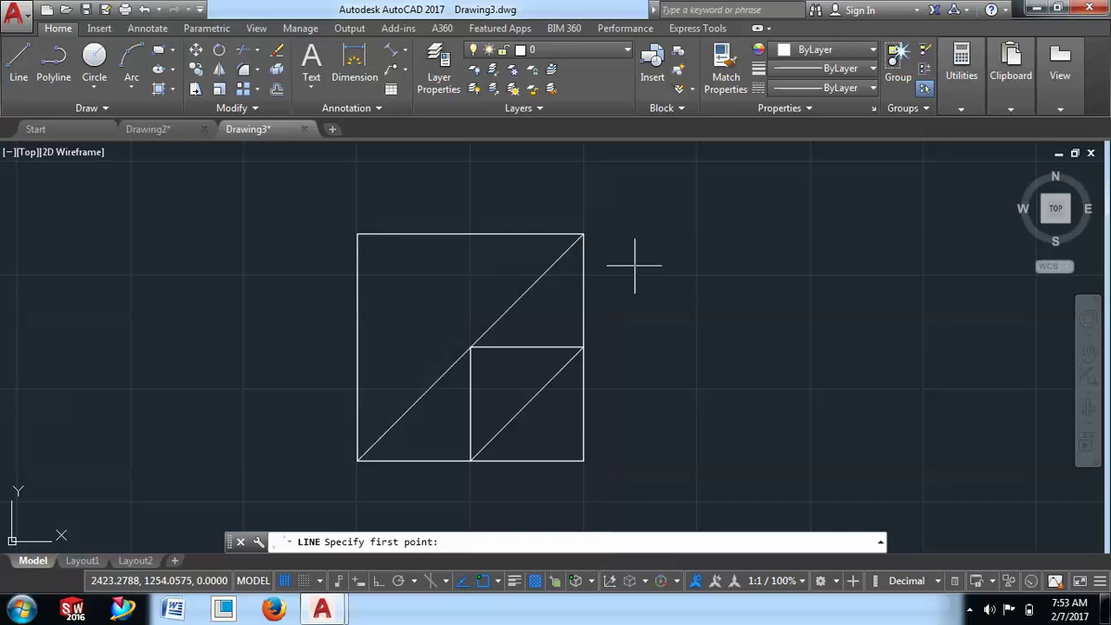
click(470, 348)
click(471, 234)
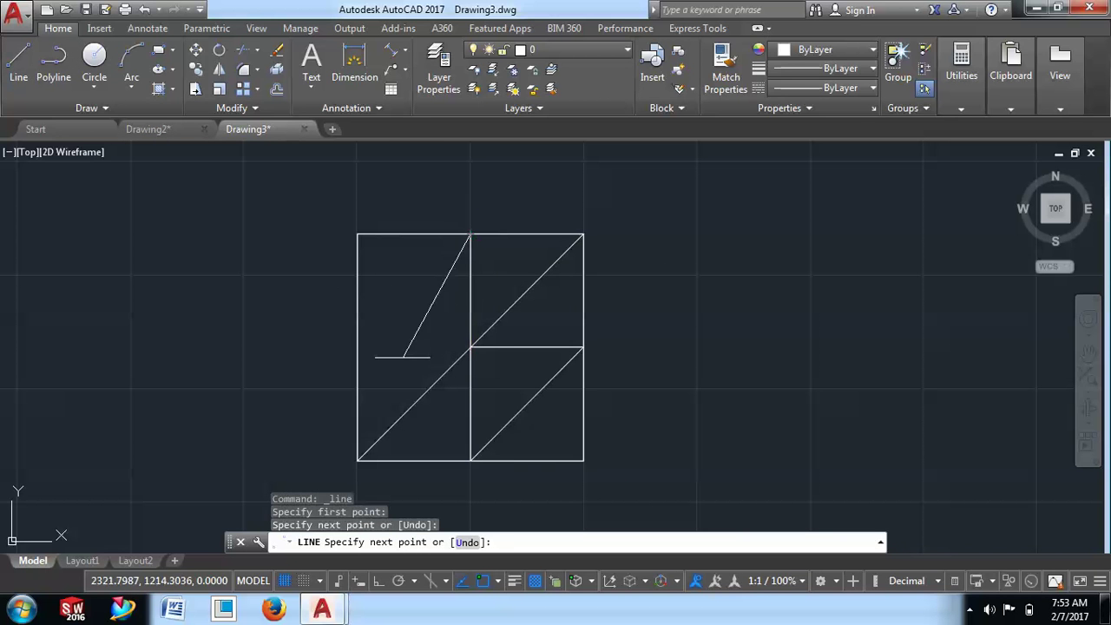
click(357, 347)
click(471, 347)
right_click(478, 353)
click(509, 362)
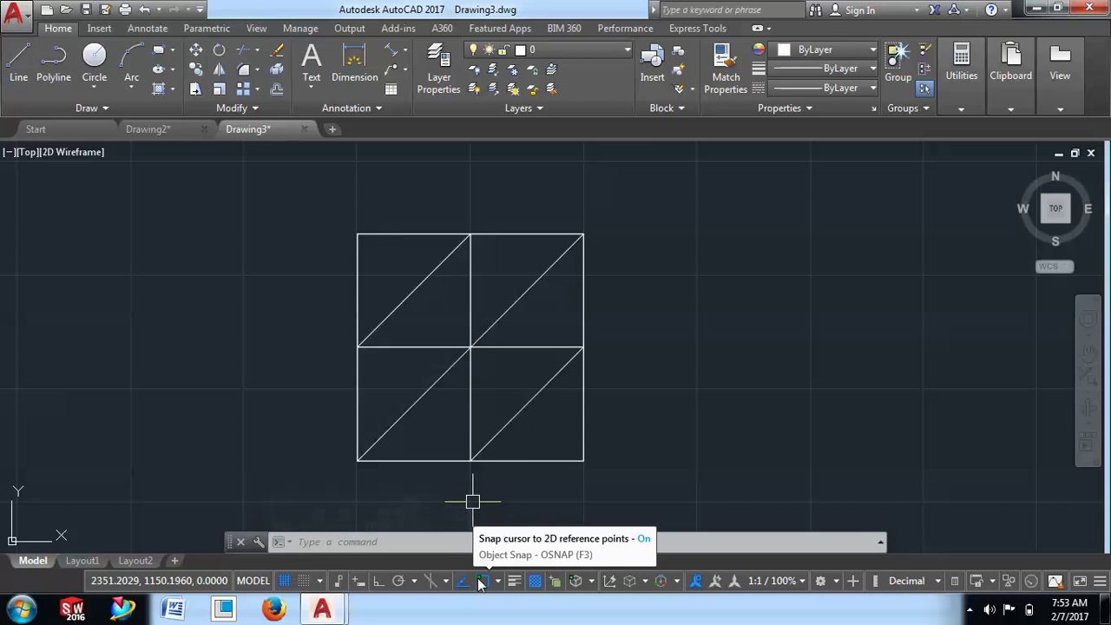
Pan to empty space right of the square, draw a trial line, and turn object snap off
mouse_move(799, 346)
middle_down()
mouse_move(608, 336)
mouse_move(290, 389)
middle_up()
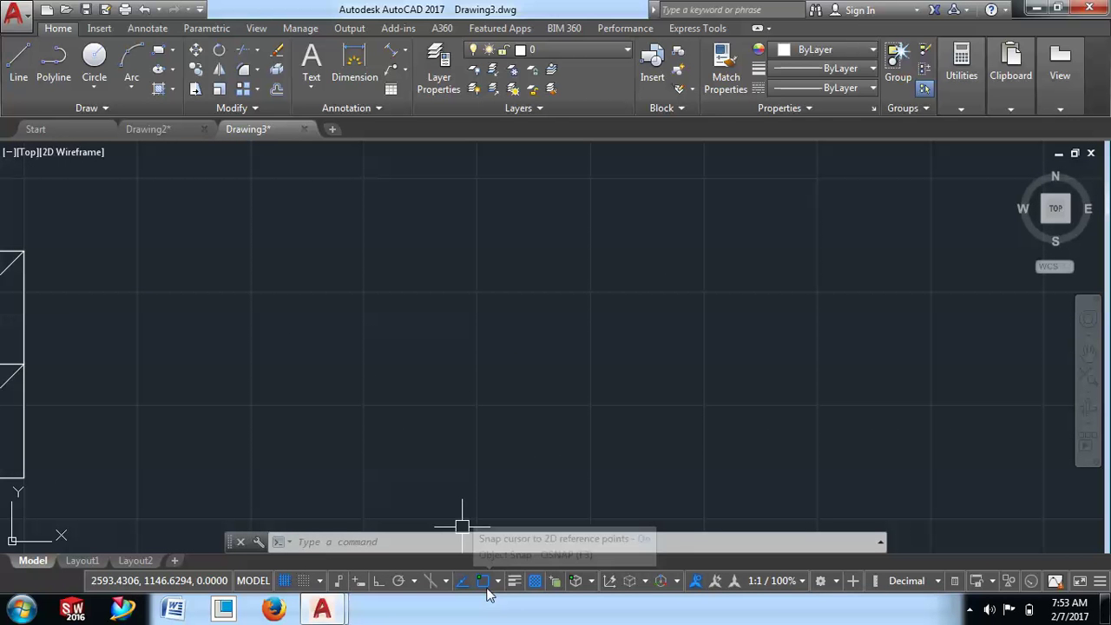
click(18, 59)
click(314, 285)
right_click(552, 293)
click(579, 304)
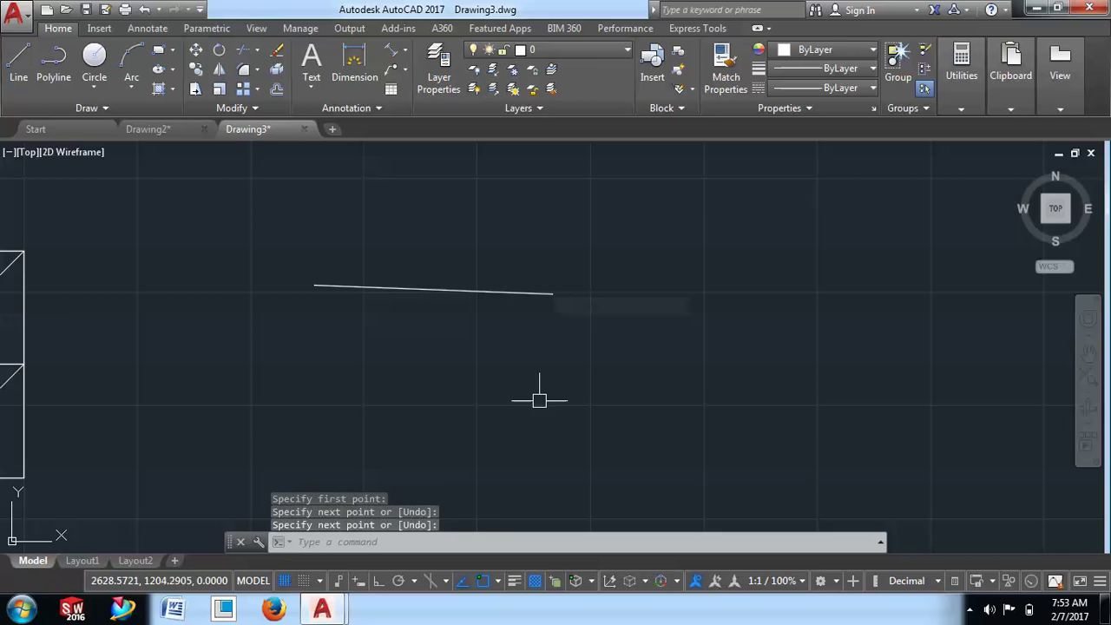
click(17, 55)
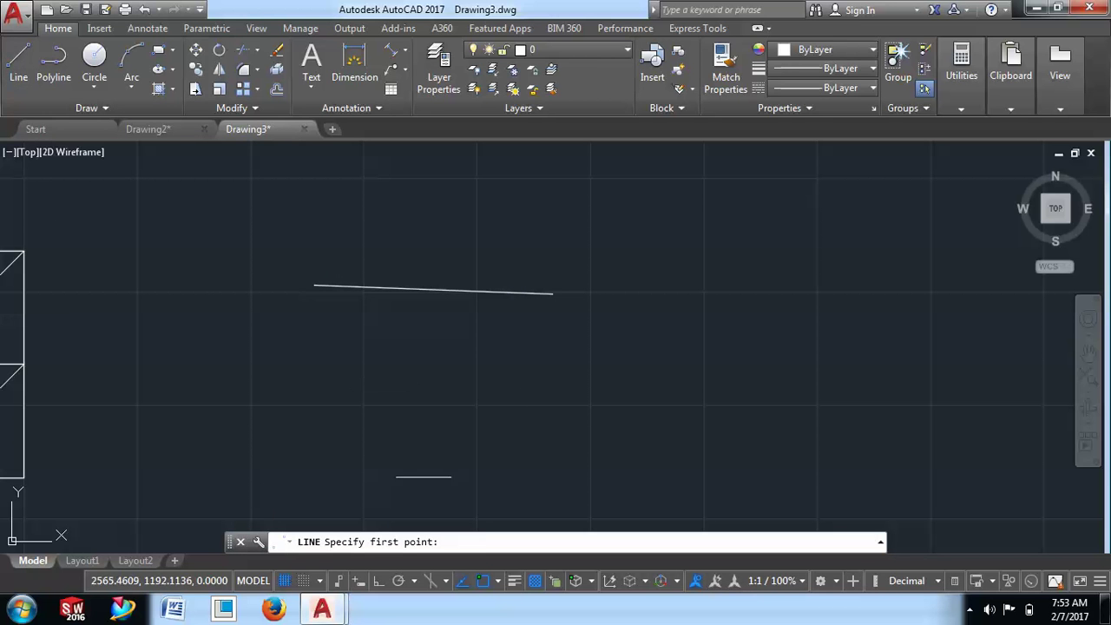
key(F3)
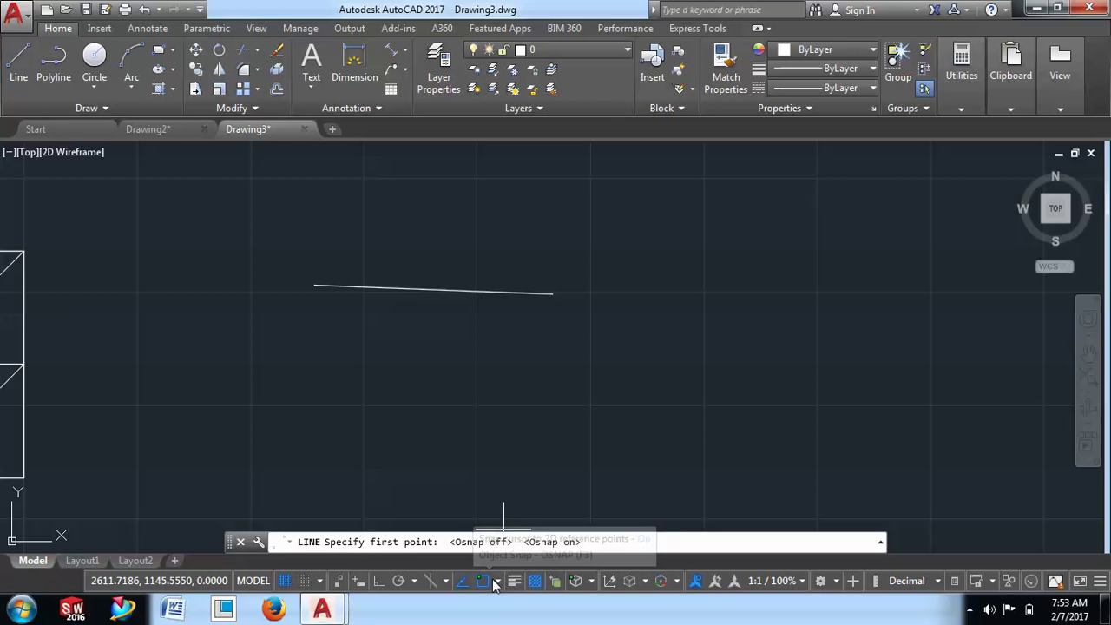
key(Escape)
key(Escape)
Window-select the trial line and erase it
click(546, 426)
click(344, 274)
right_click(344, 274)
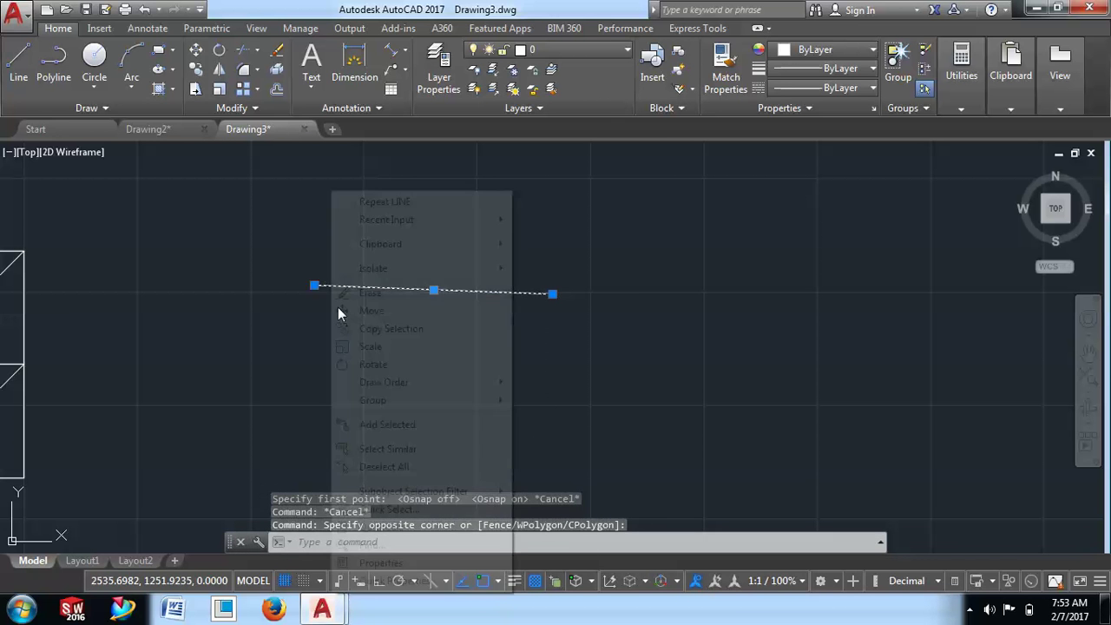
click(355, 293)
middle_drag(427, 342, 416, 339)
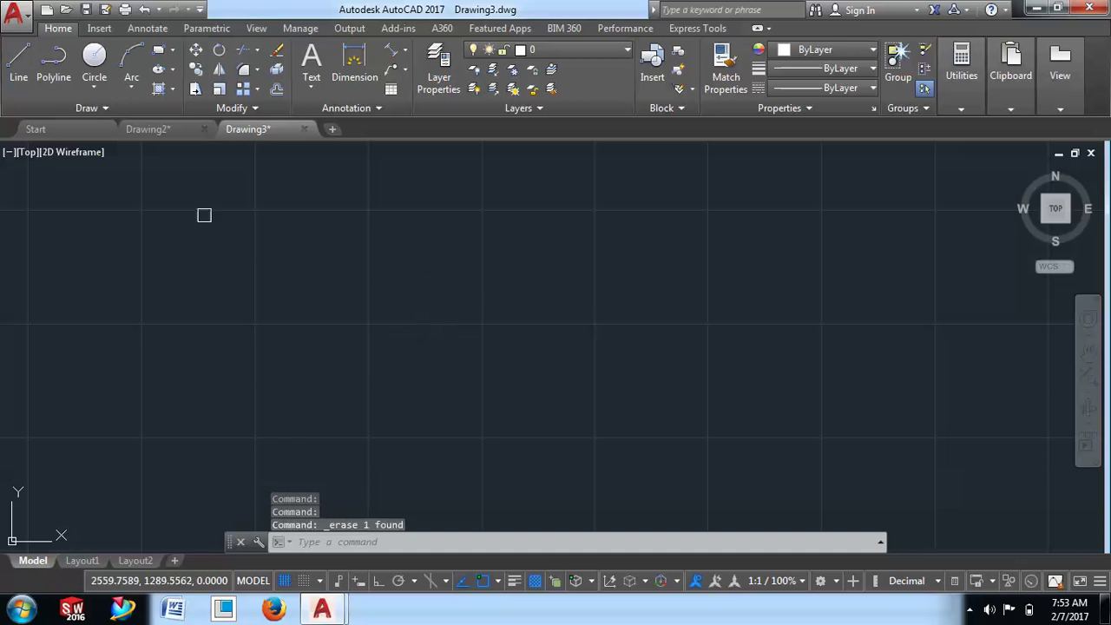
With Ortho on, draw the second square's outline with 100, 80 and 100 mm sides
click(18, 65)
click(279, 430)
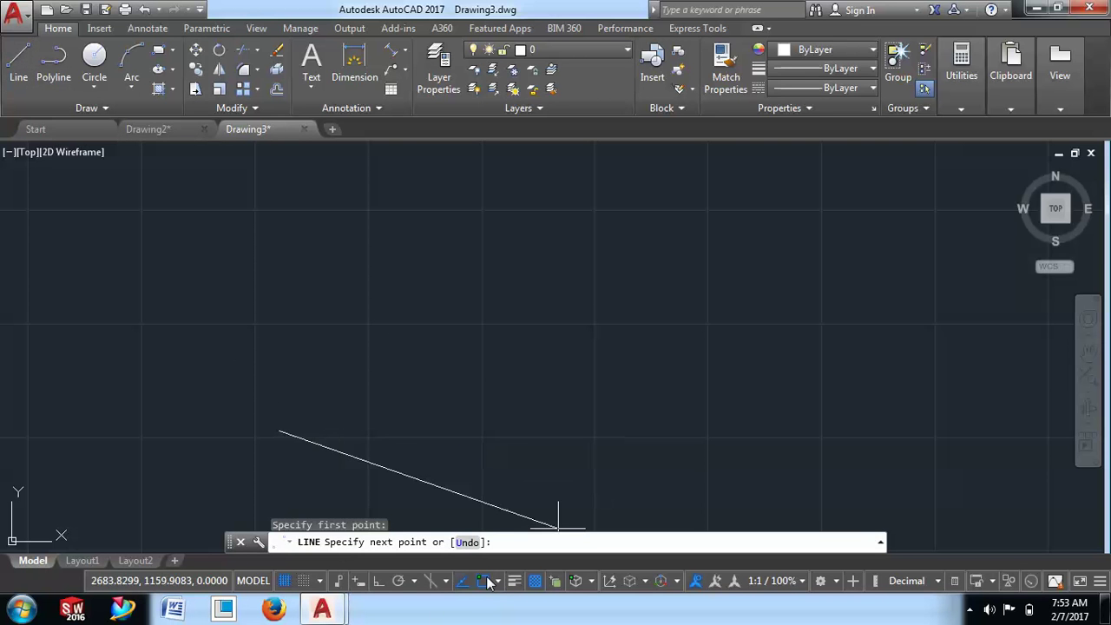
click(382, 579)
text(100)
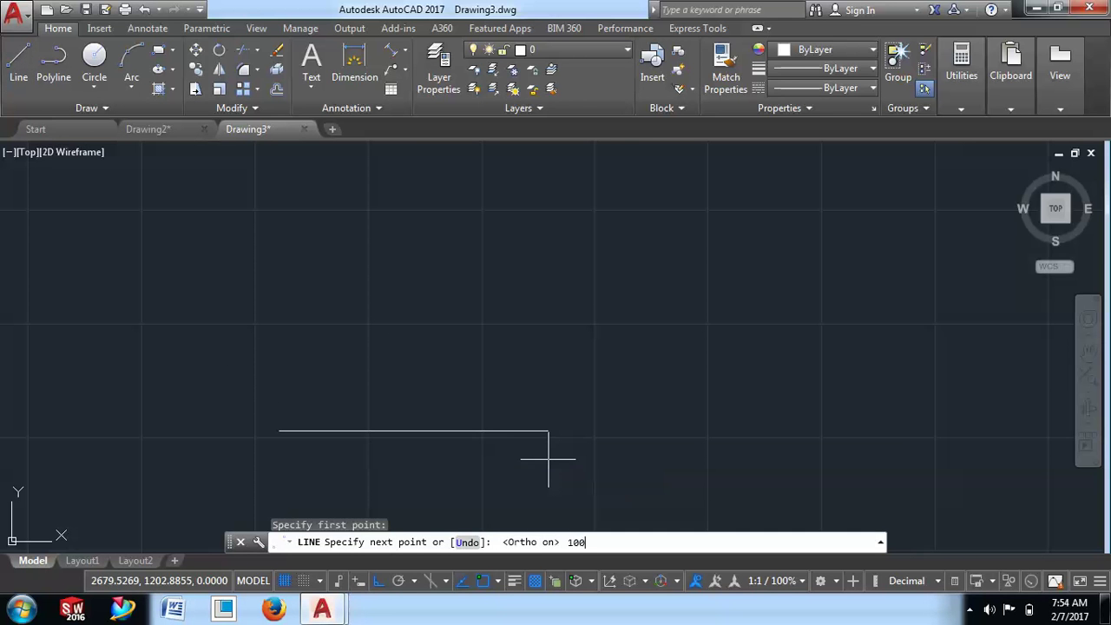
key(Return)
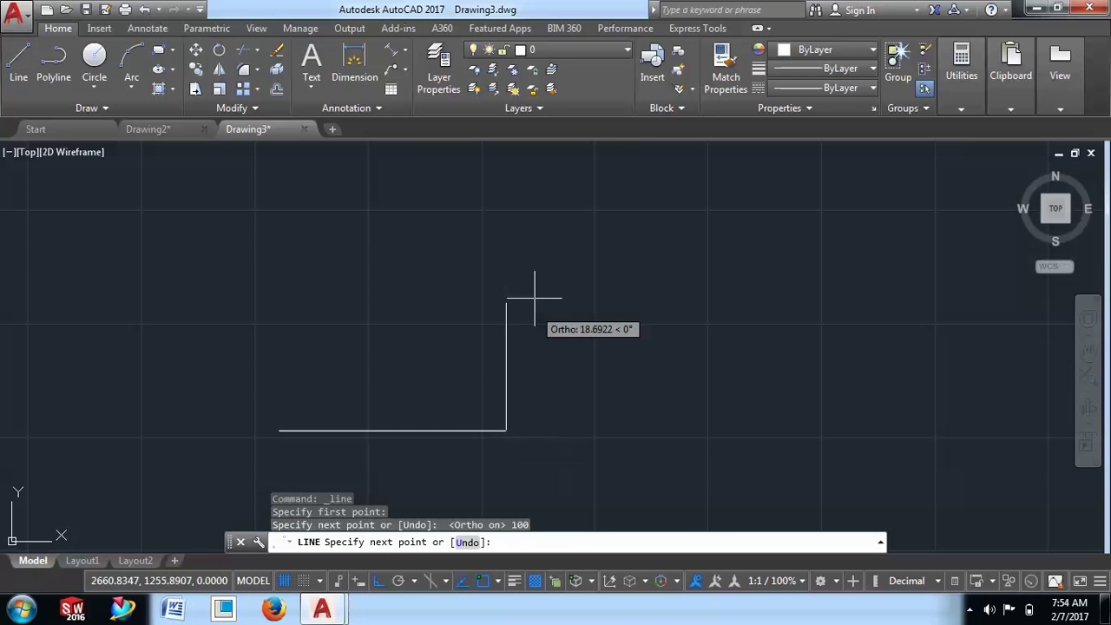
text(80)
key(Return)
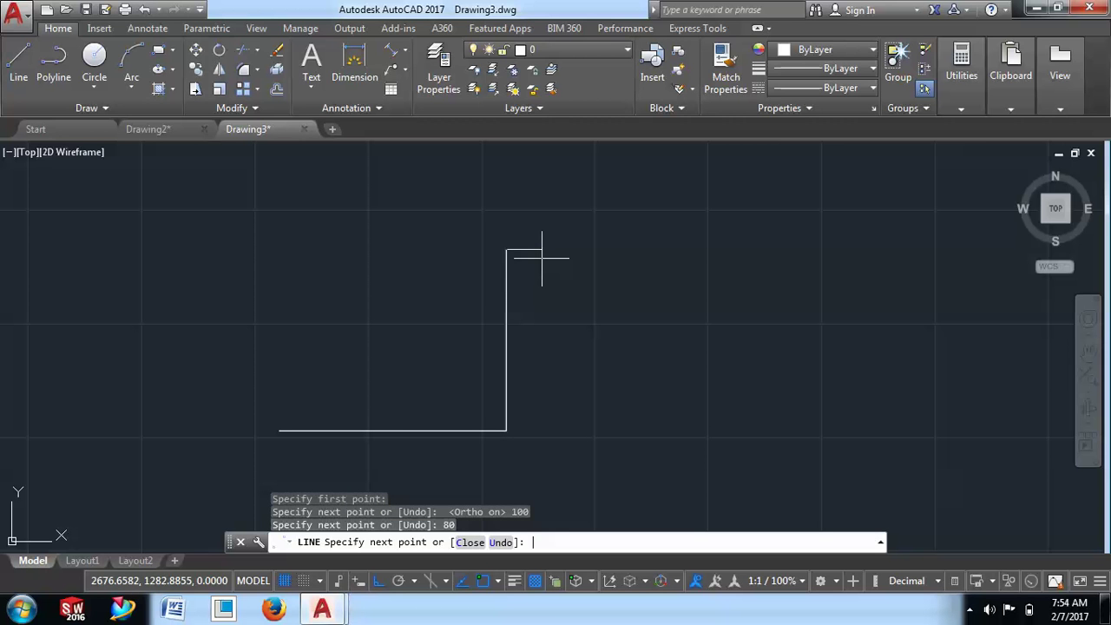
text(100)
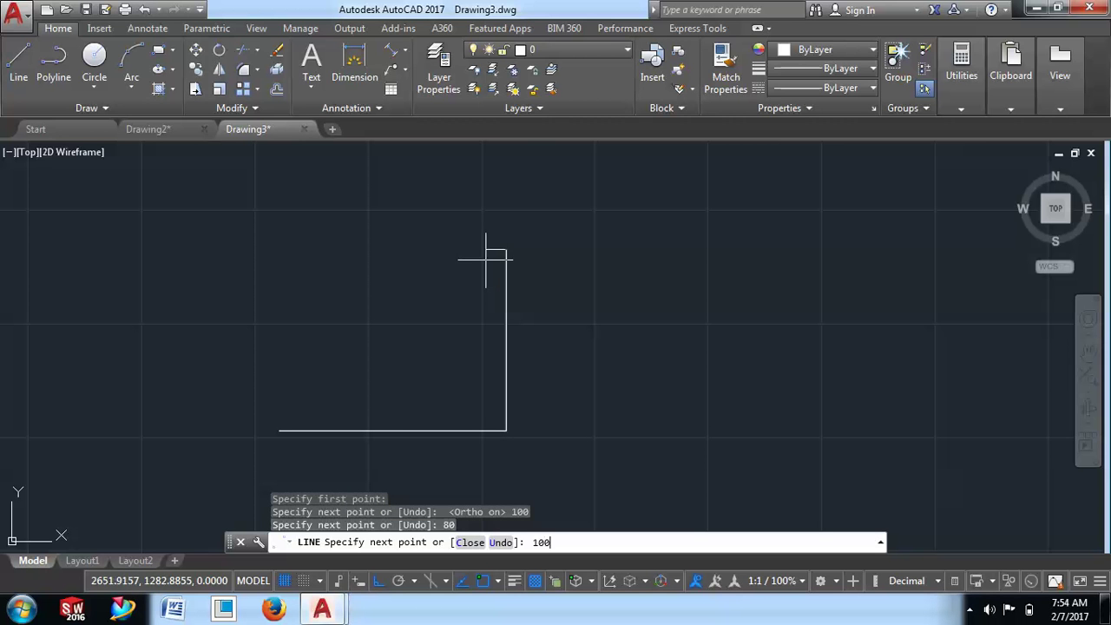
key(Return)
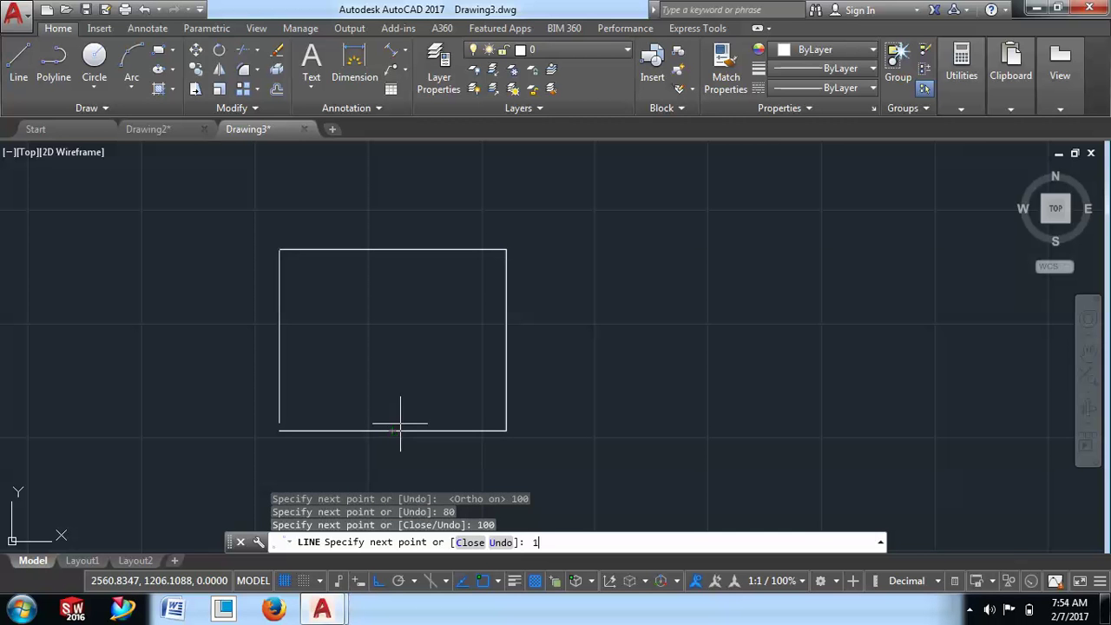
key(Return)
key(Escape)
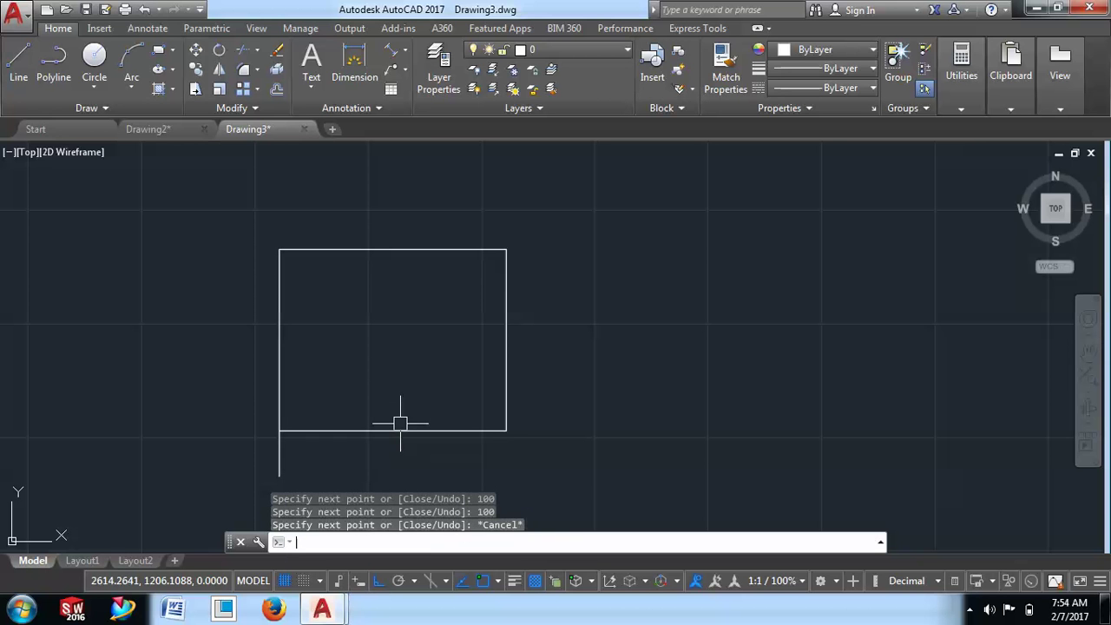
Erase the misdrawn left side and redraw it from the top-left to bottom-left corner
click(280, 391)
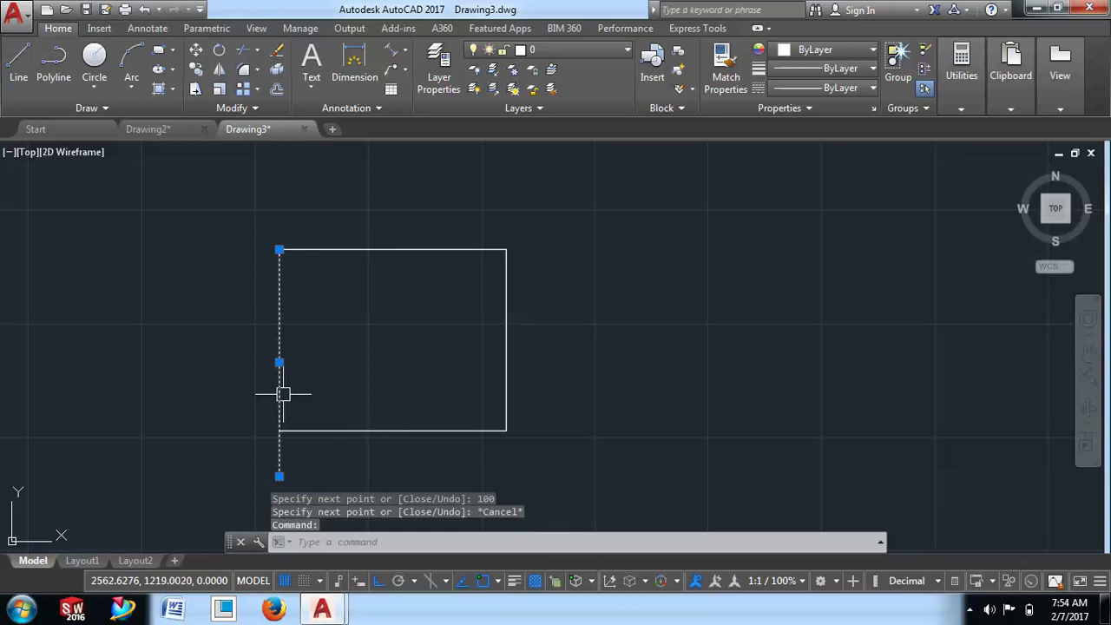
right_click(335, 334)
click(372, 293)
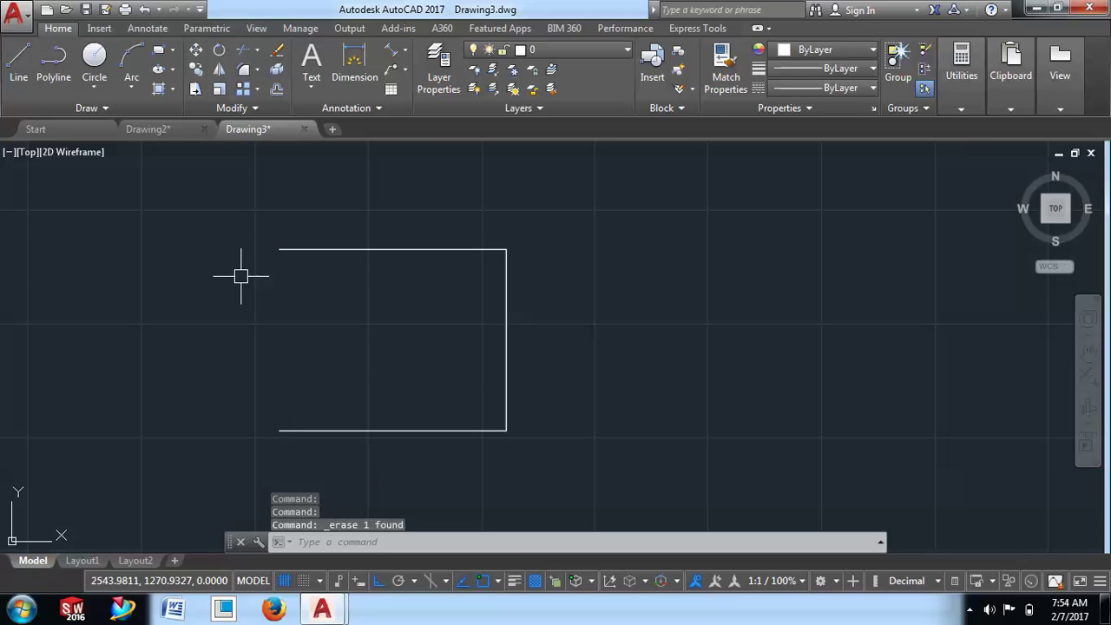
key(ctrl+z)
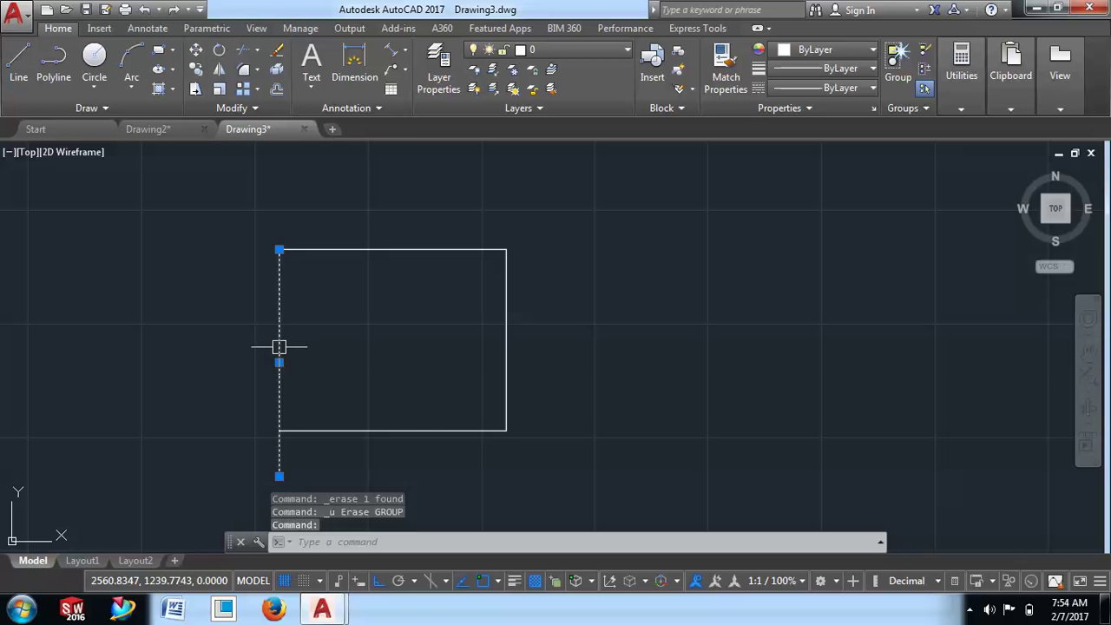
key(Delete)
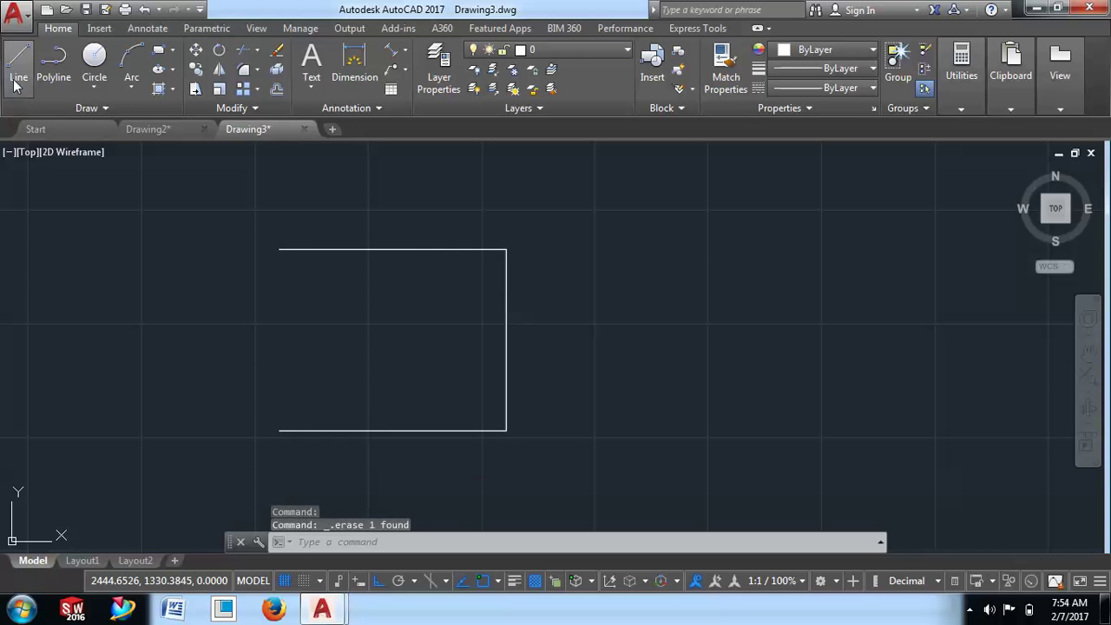
click(18, 63)
click(278, 249)
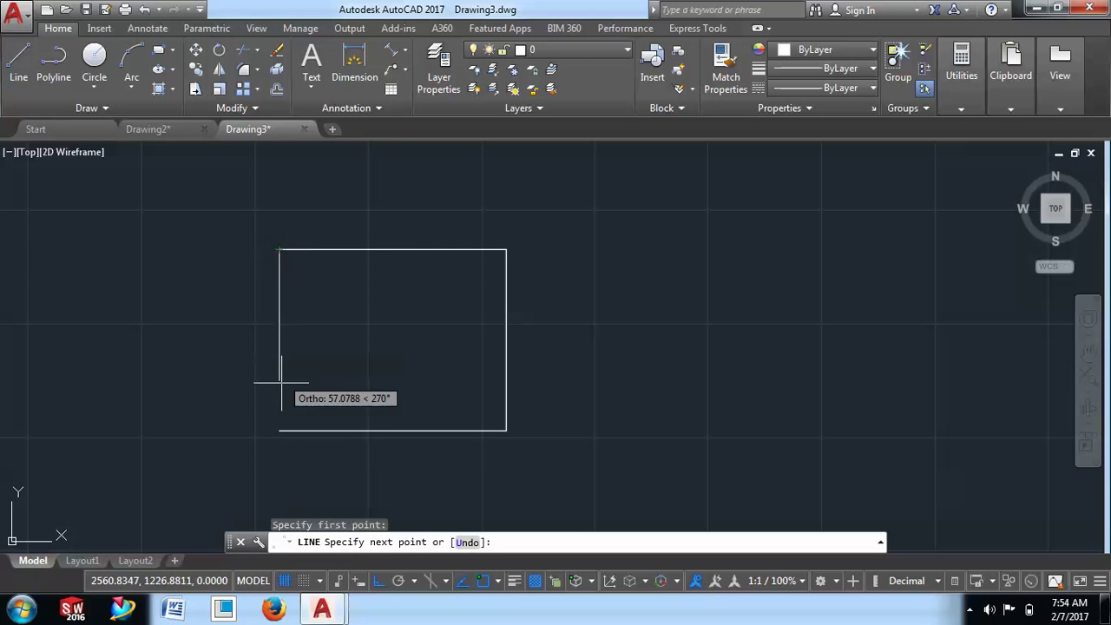
click(278, 430)
key(Escape)
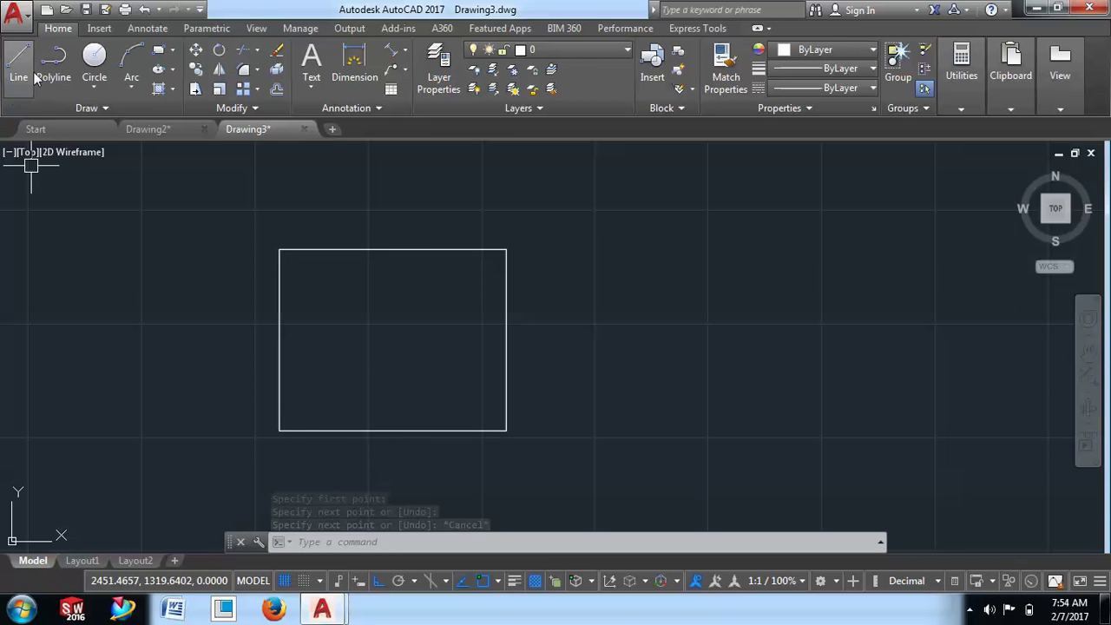
Draw vertical and horizontal lines joining the second square's opposite edge midpoints
middle_drag(454, 266, 537, 271)
key(Return)
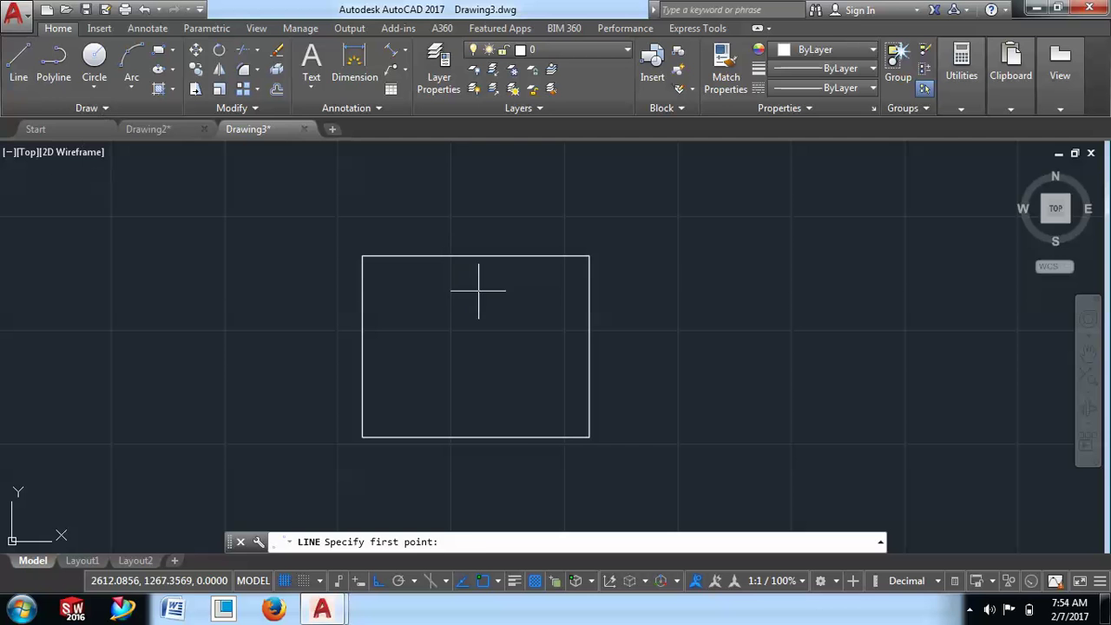
click(476, 257)
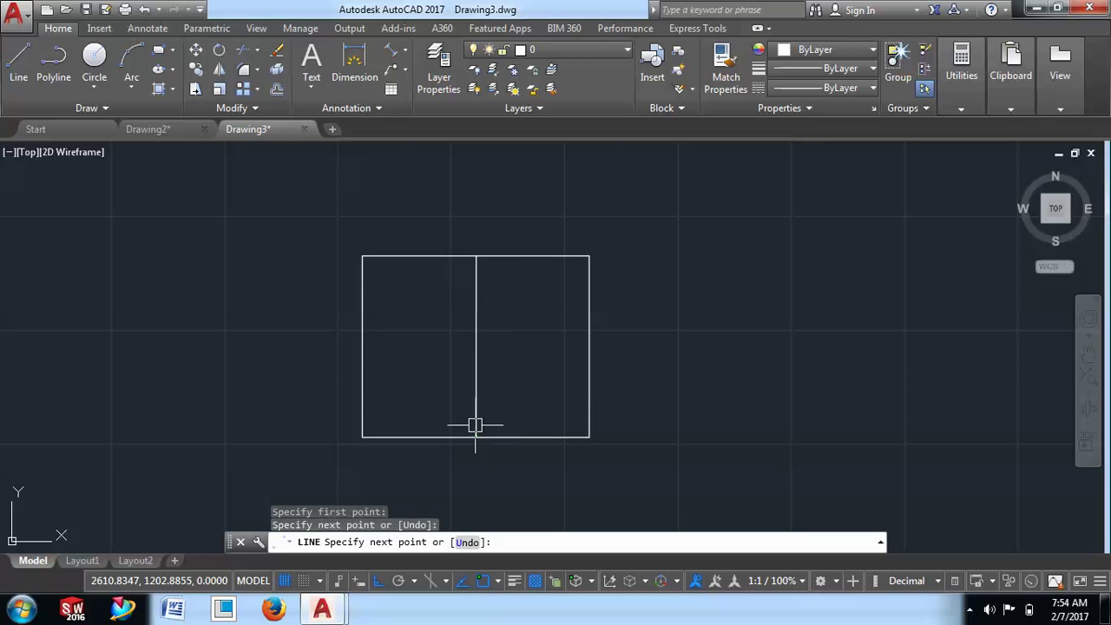
click(475, 425)
key(Escape)
key(Return)
click(362, 347)
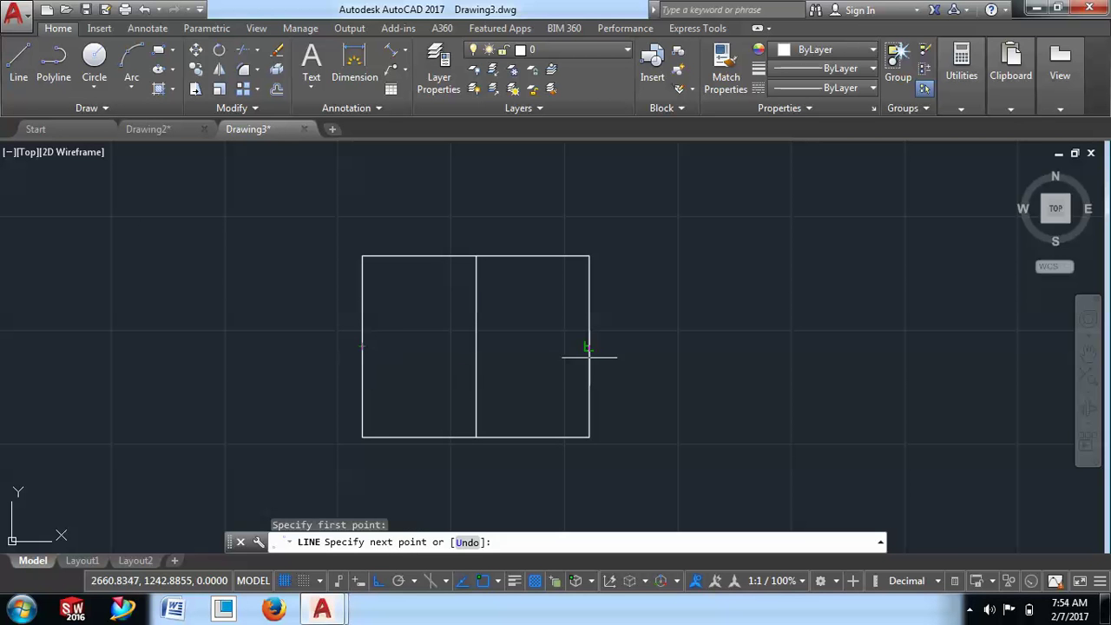
click(588, 346)
key(Escape)
Pan and zoom so both squares are visible
mouse_move(687, 362)
middle_down()
mouse_move(843, 377)
mouse_move(910, 322)
middle_up()
scroll(813, 377, down, 2)
mouse_move(494, 377)
middle_down()
mouse_move(558, 337)
mouse_move(592, 293)
mouse_move(315, 322)
mouse_move(333, 303)
mouse_move(533, 370)
middle_up()
scroll(341, 381, up, 5)
scroll(341, 382, down, 5)
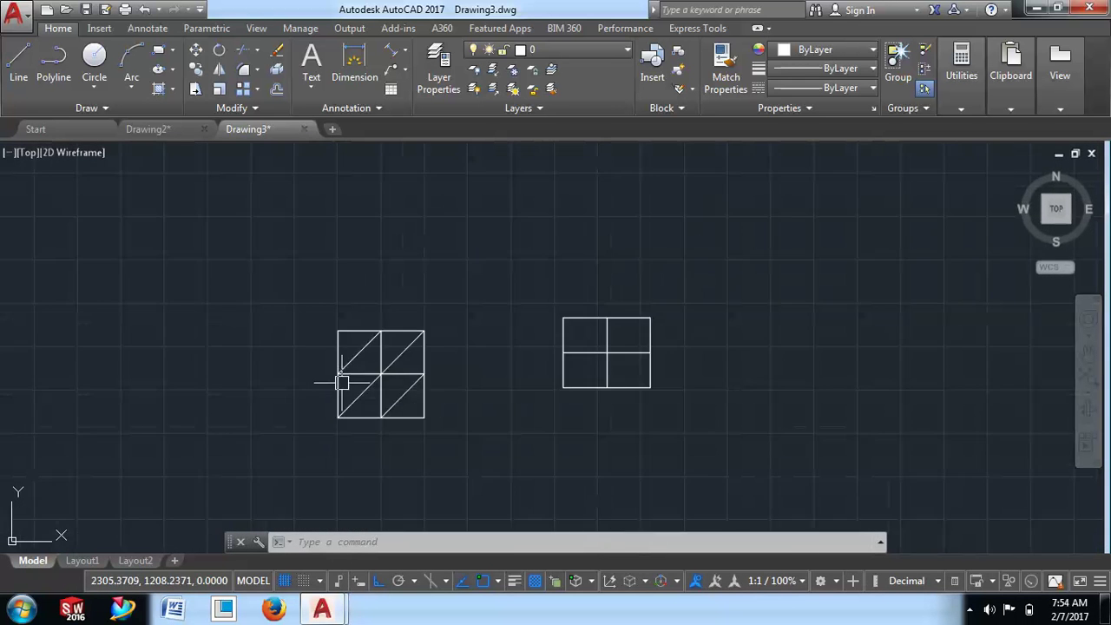
scroll(341, 382, up, 3)
scroll(341, 382, down, 3)
scroll(341, 382, up, 2)
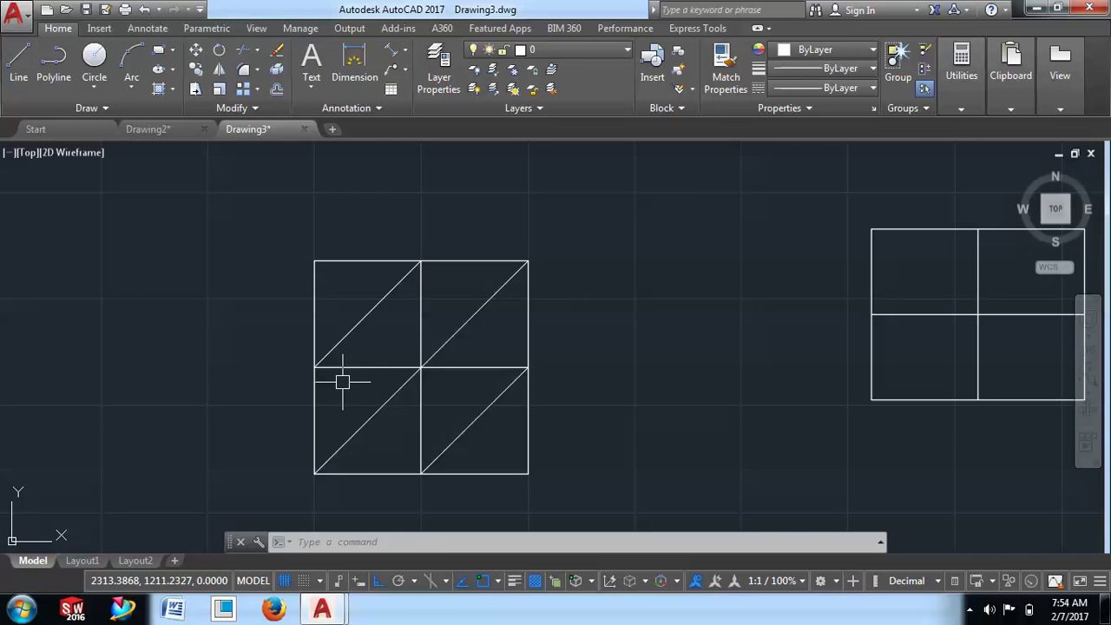
scroll(591, 240, up, 2)
scroll(330, 298, up, 2)
scroll(366, 286, up, 2)
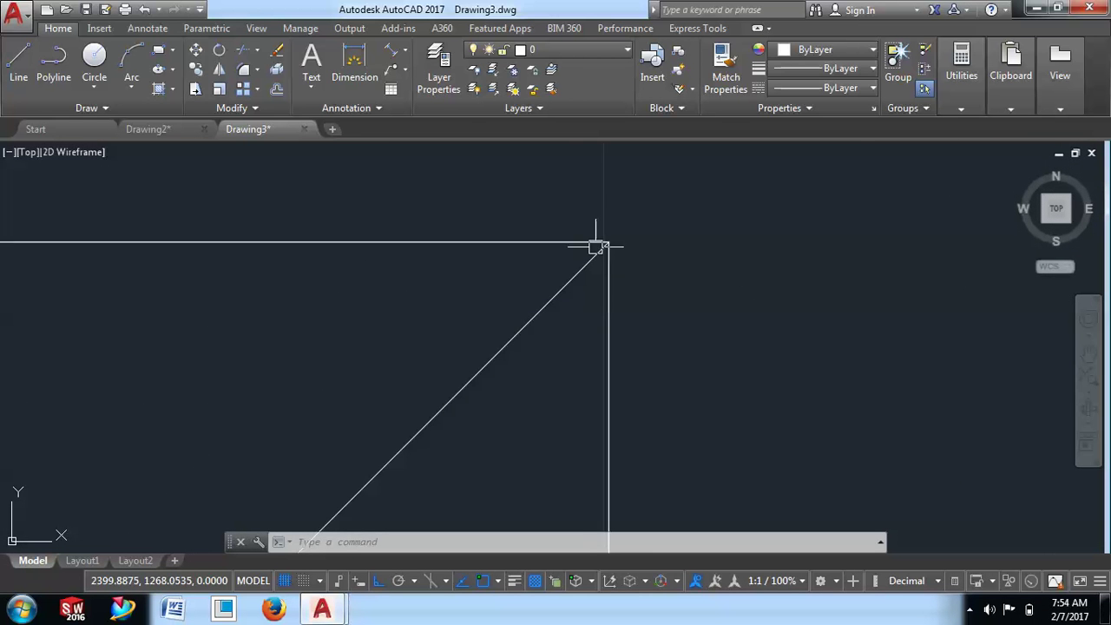
scroll(637, 255, up, 3)
scroll(637, 254, down, 3)
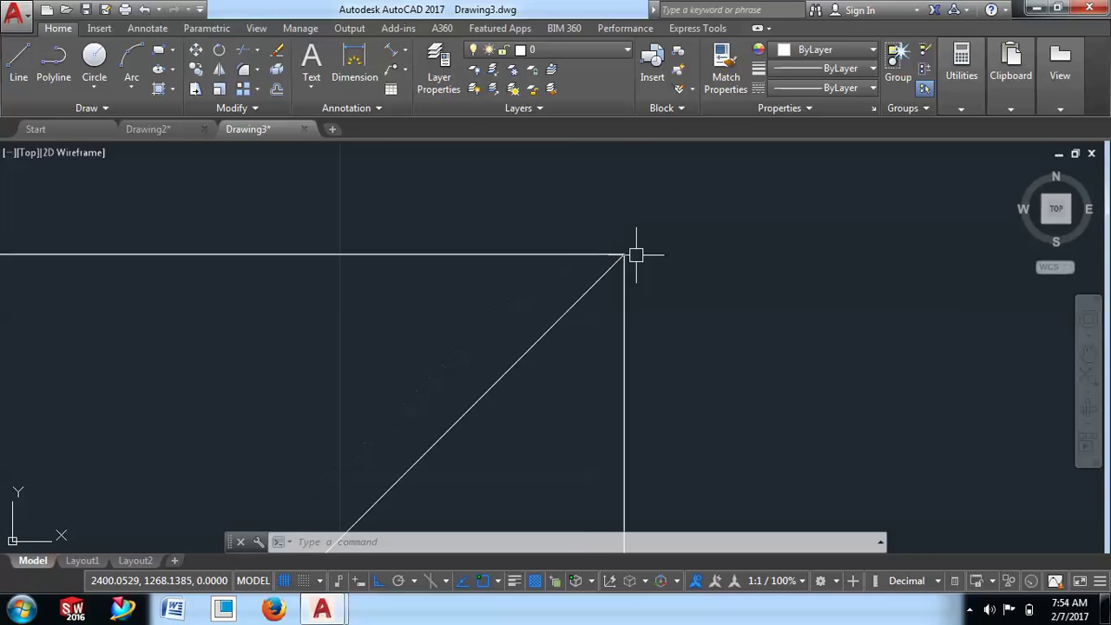
scroll(636, 255, down, 1)
scroll(636, 254, down, 7)
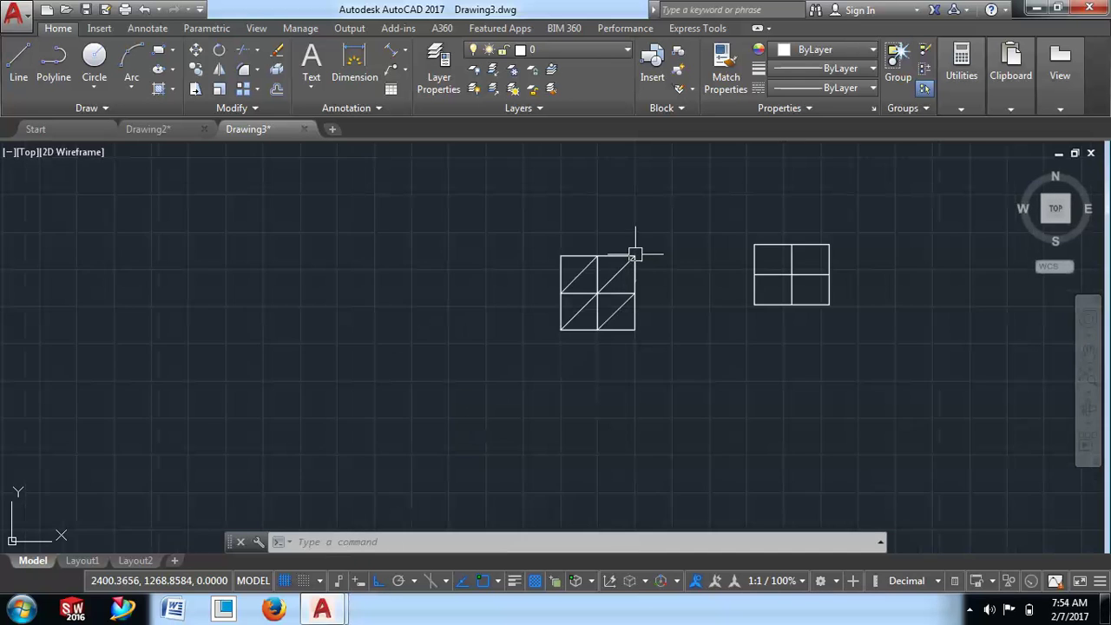
scroll(533, 327, up, 2)
scroll(609, 279, up, 2)
middle_drag(608, 278, 637, 215)
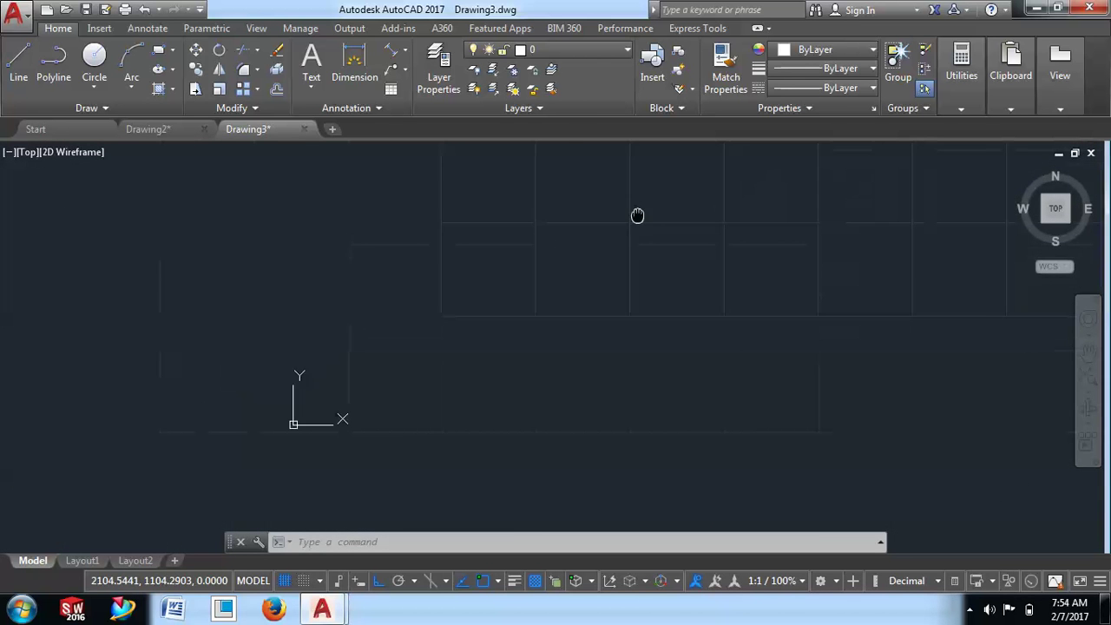
scroll(637, 215, down, 2)
scroll(477, 364, down, 3)
scroll(223, 435, up, 5)
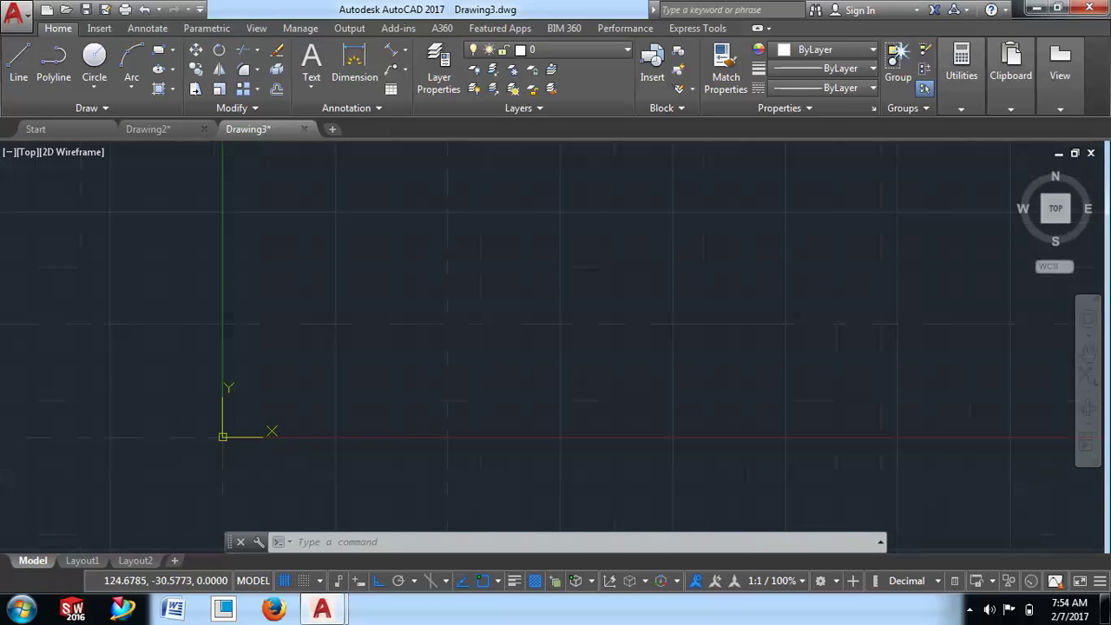
scroll(223, 436, down, 2)
scroll(252, 444, down, 2)
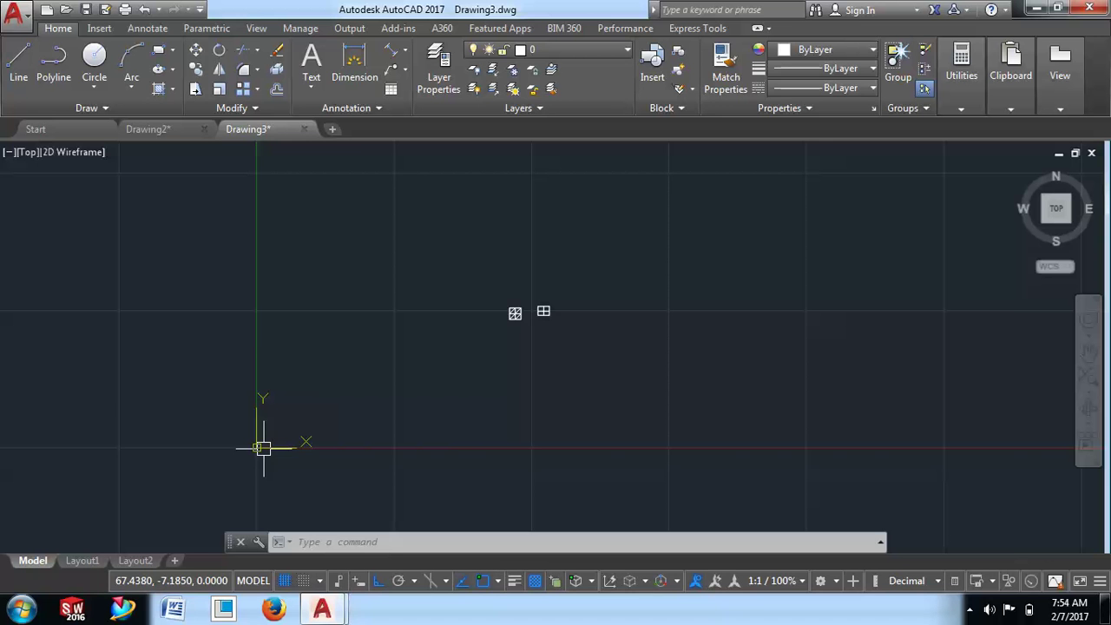
scroll(258, 446, up, 2)
scroll(249, 449, up, 2)
scroll(249, 449, down, 5)
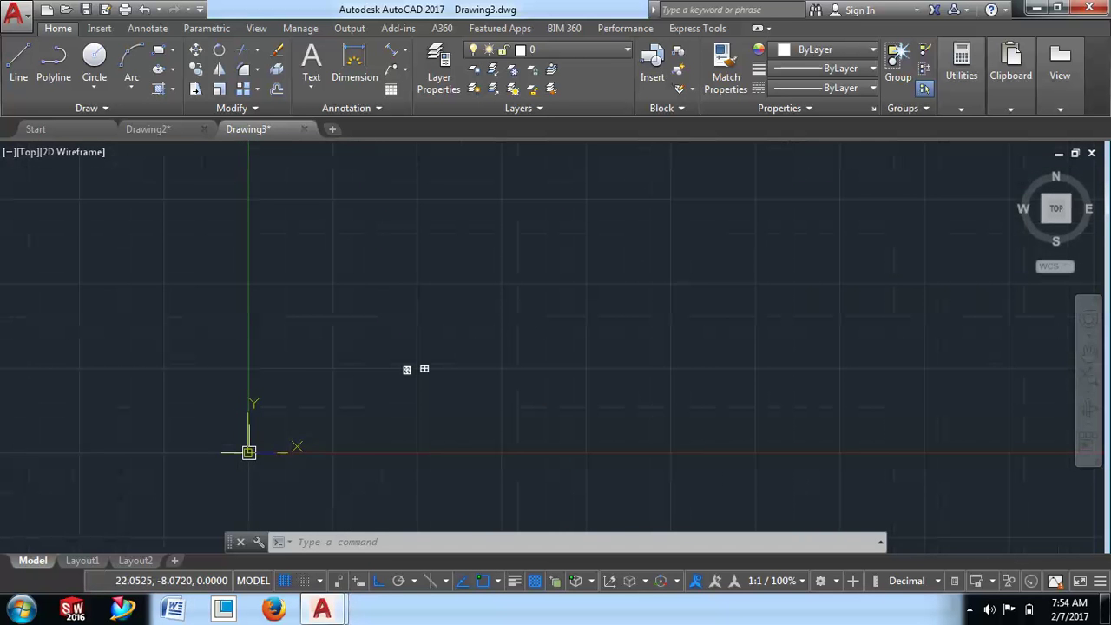
scroll(370, 370, up, 5)
scroll(461, 365, up, 5)
scroll(466, 416, up, 4)
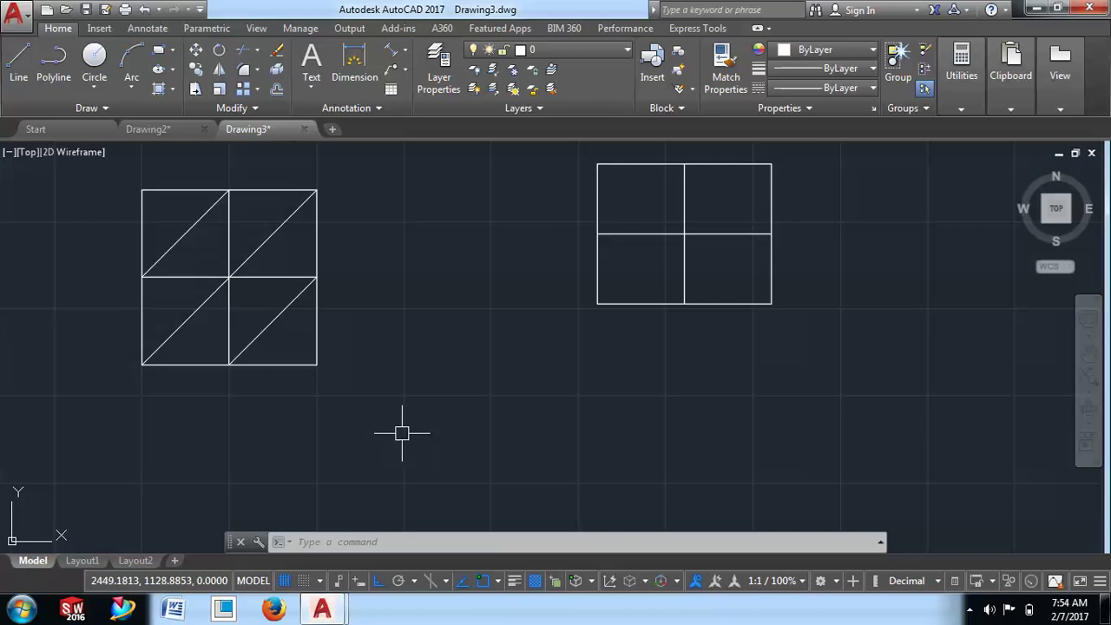
middle_drag(516, 398, 561, 432)
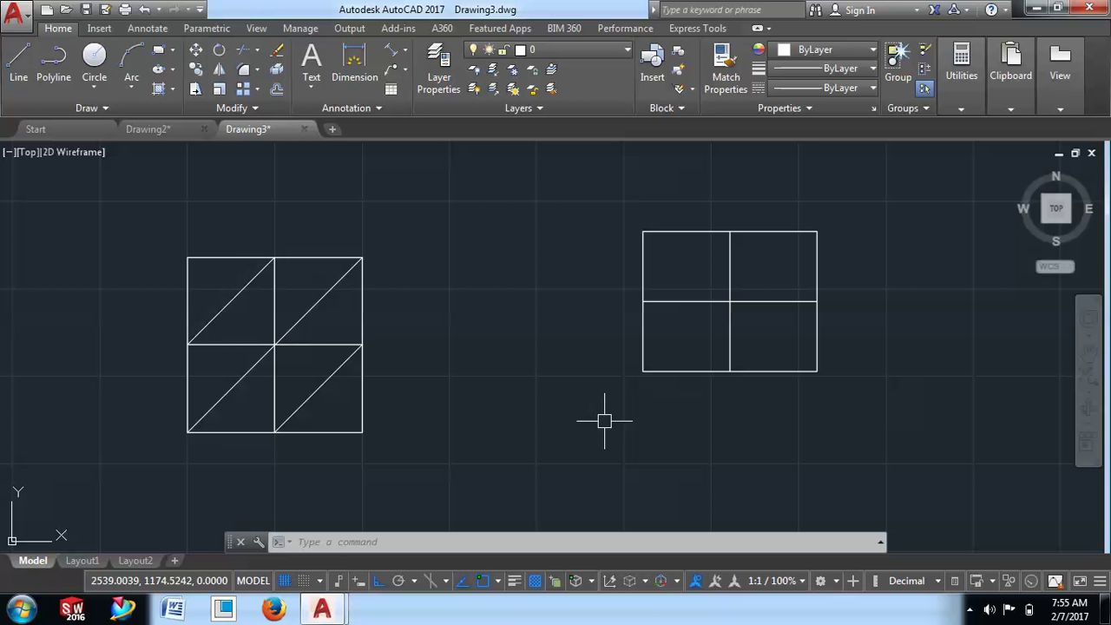
Toggle Clean Screen (Ctrl+0) and the command line (Ctrl+9) off and on, then run QNEW
key(ctrl+0)
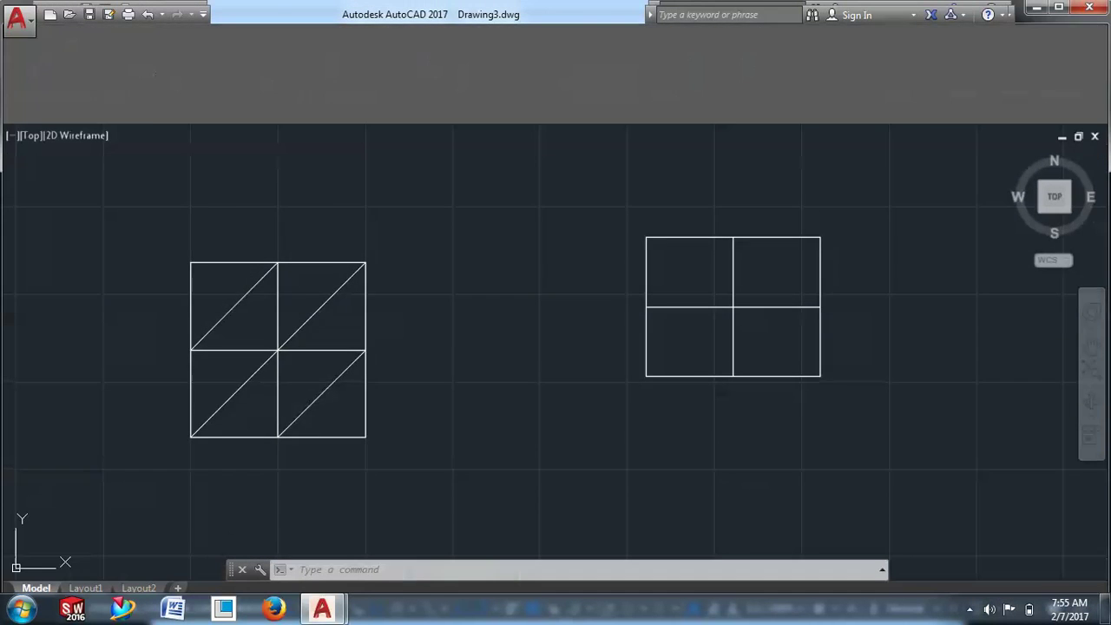
key(ctrl+0)
key(ctrl+9)
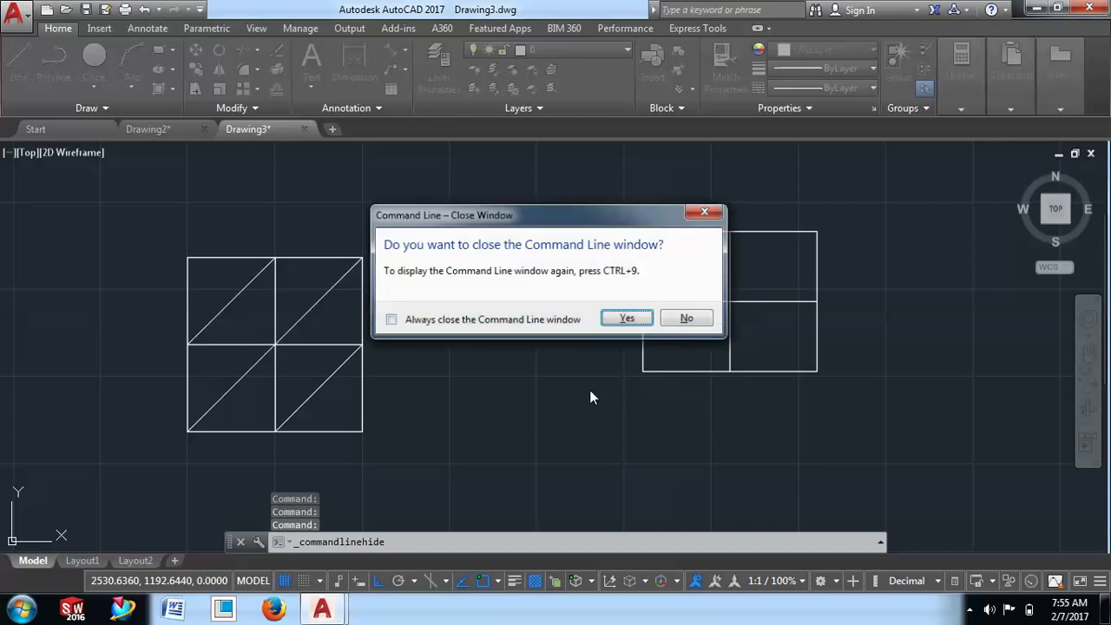
key(Return)
key(ctrl+9)
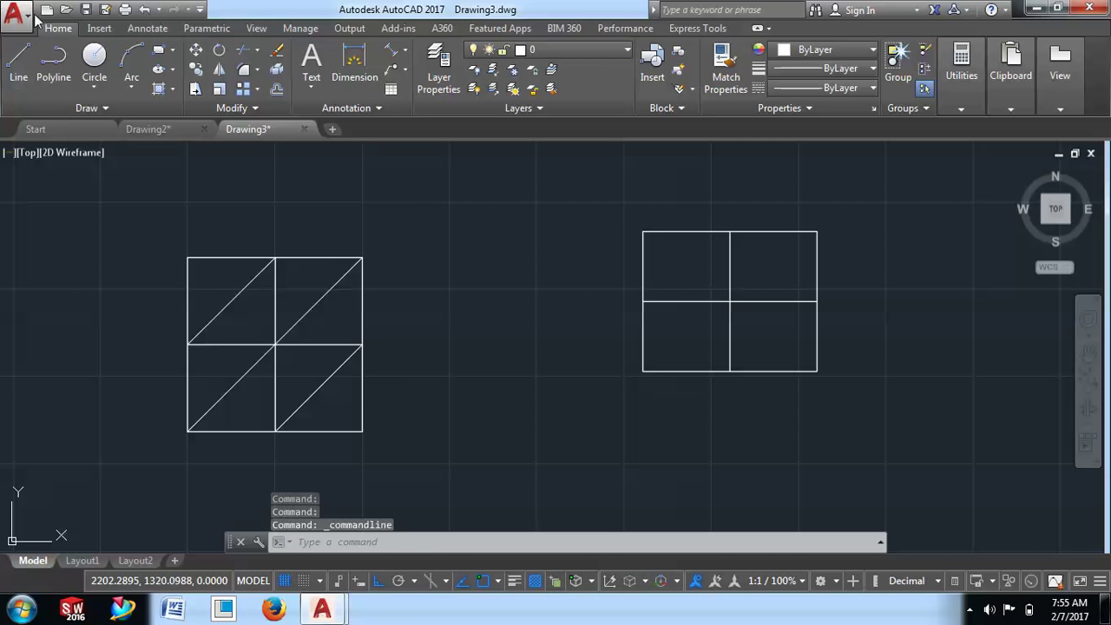
key(ctrl+n)
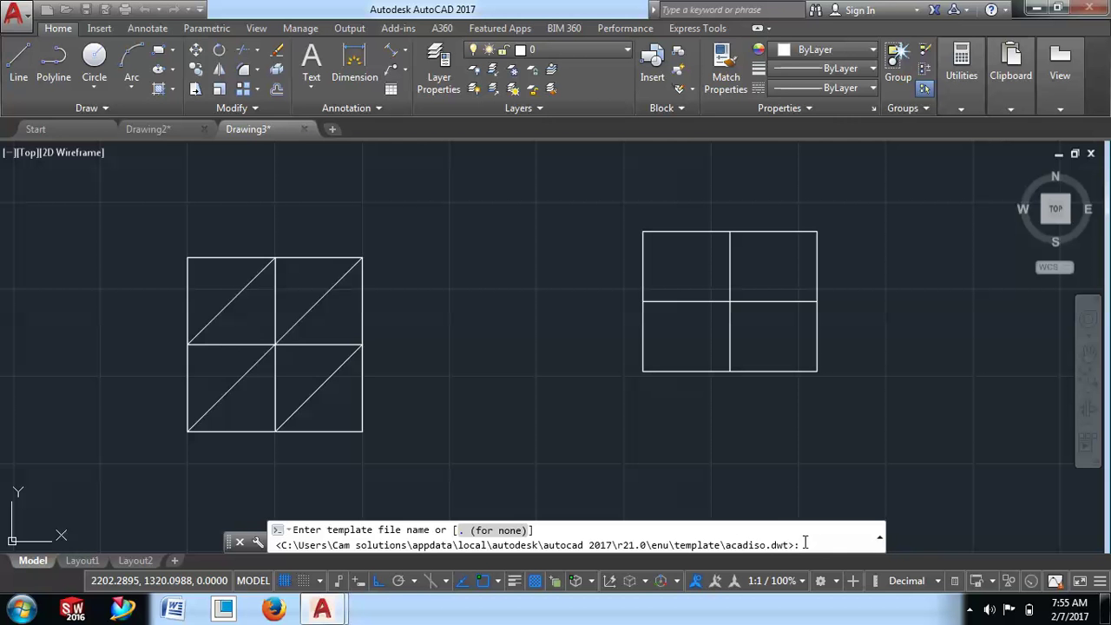
Cancel the template prompt, browse the Start page template list, and return to Drawing3
key(Escape)
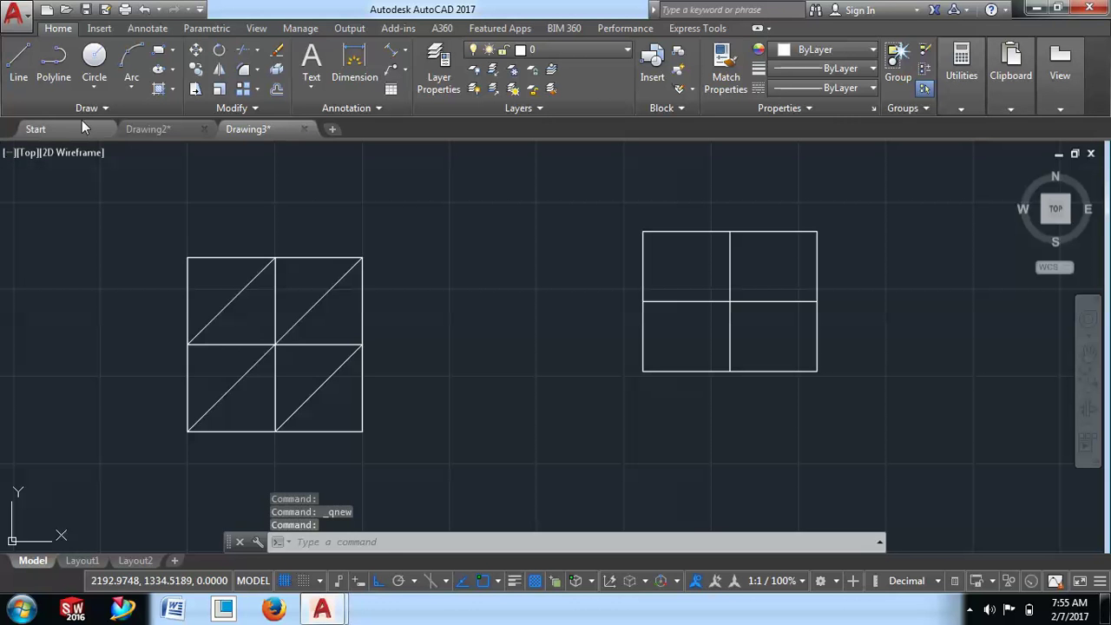
click(87, 128)
click(152, 376)
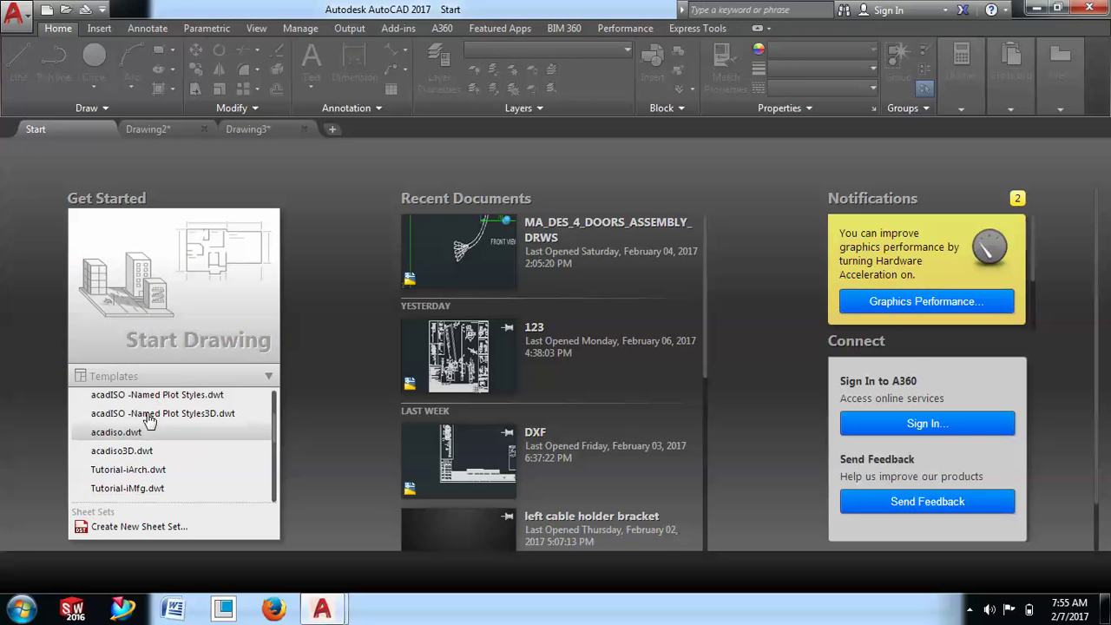
scroll(138, 441, up, 2)
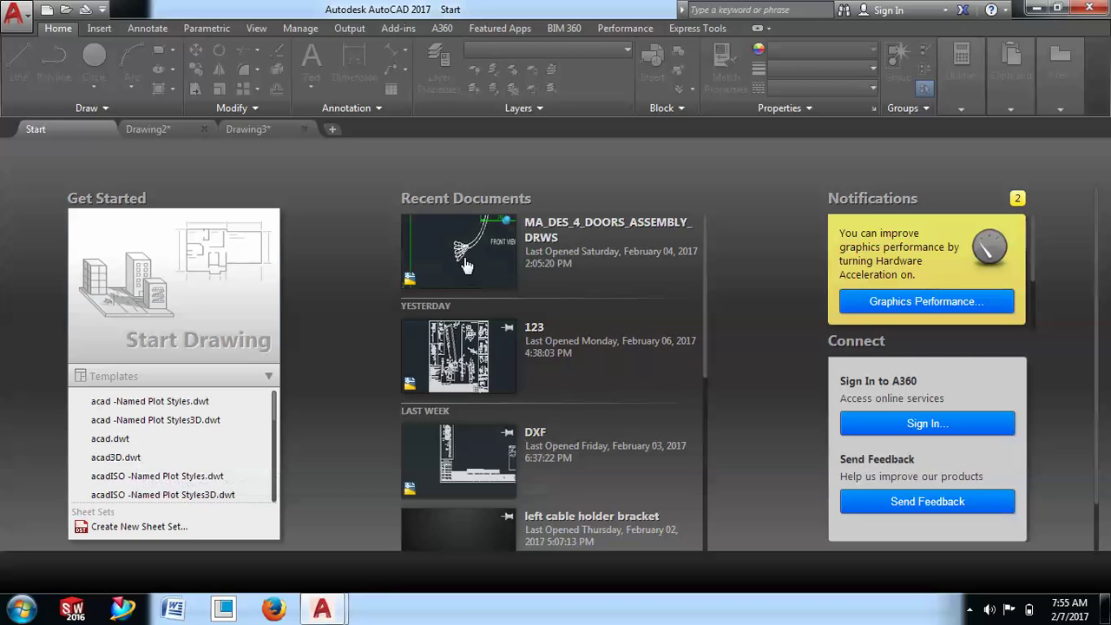
click(279, 128)
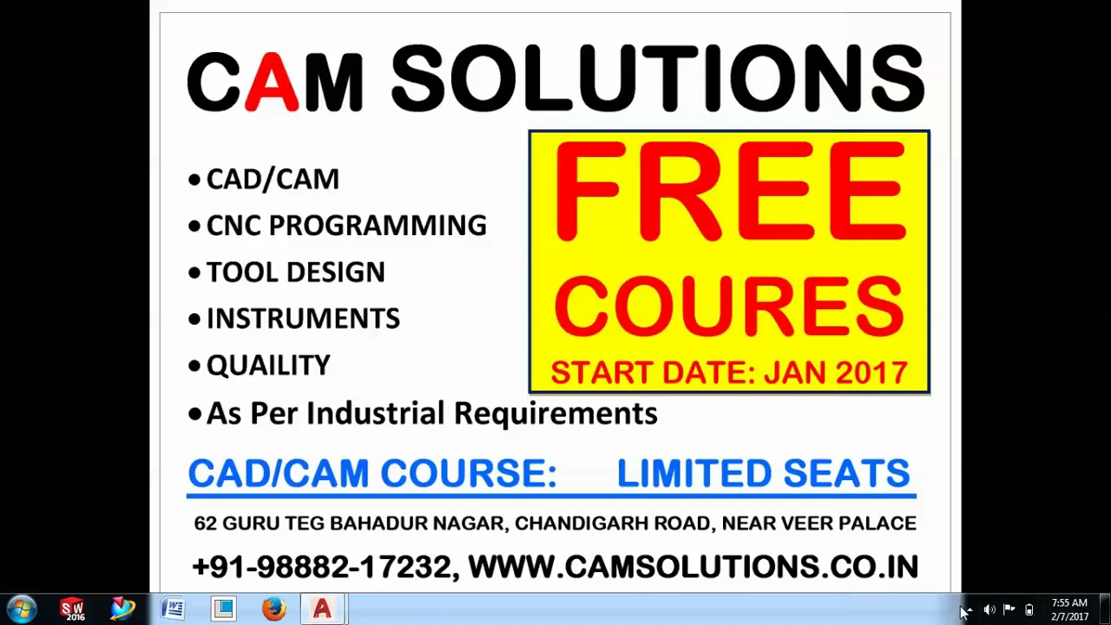
click(970, 611)
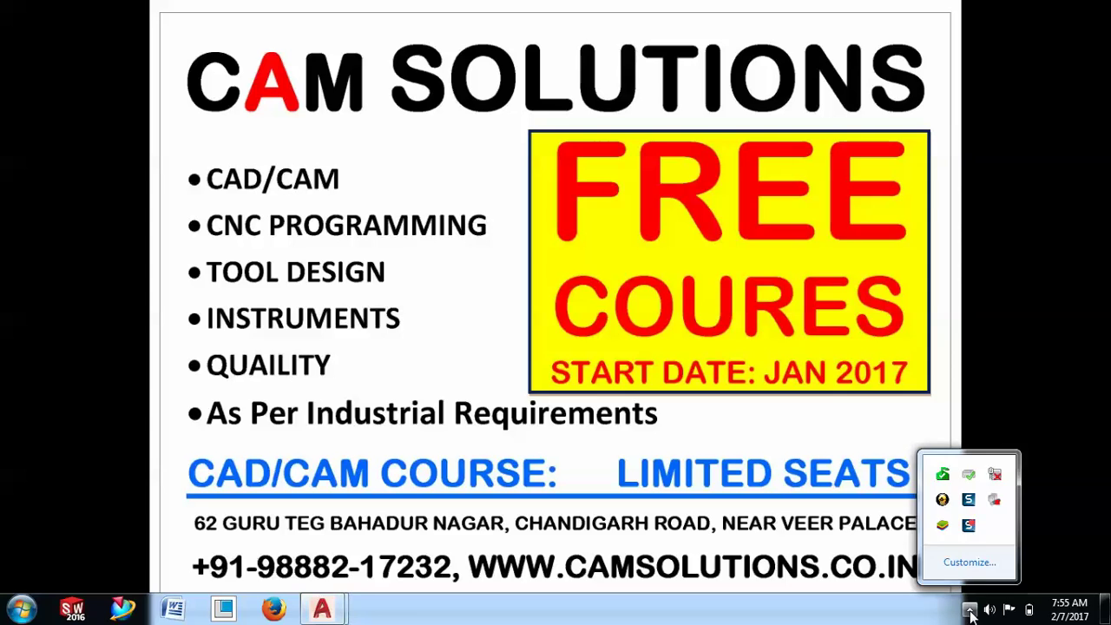